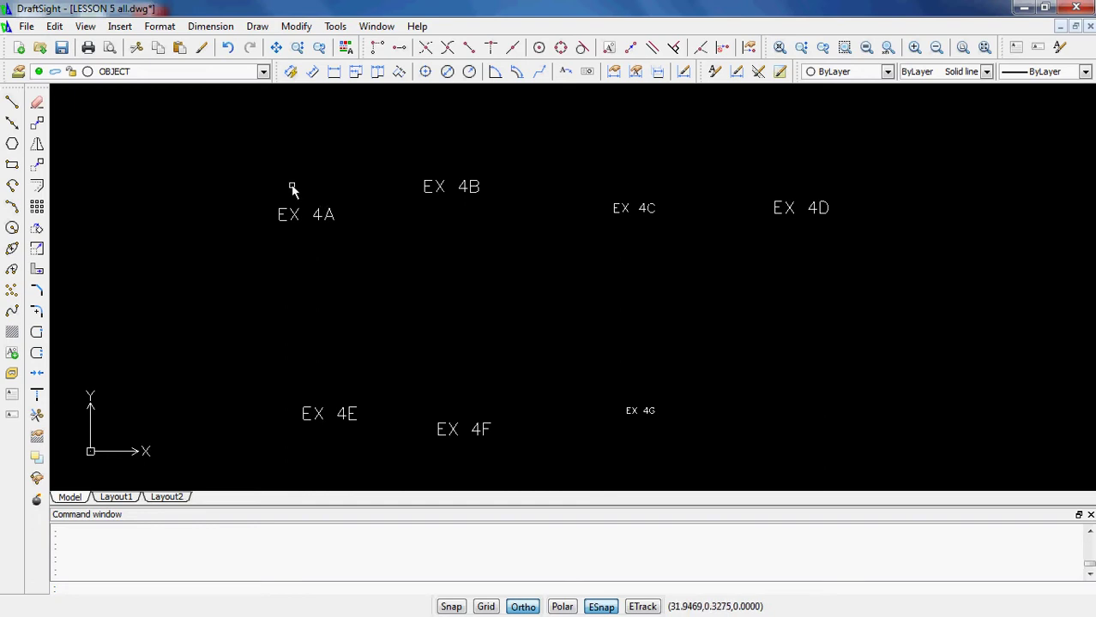
pyautogui.click(142, 74)
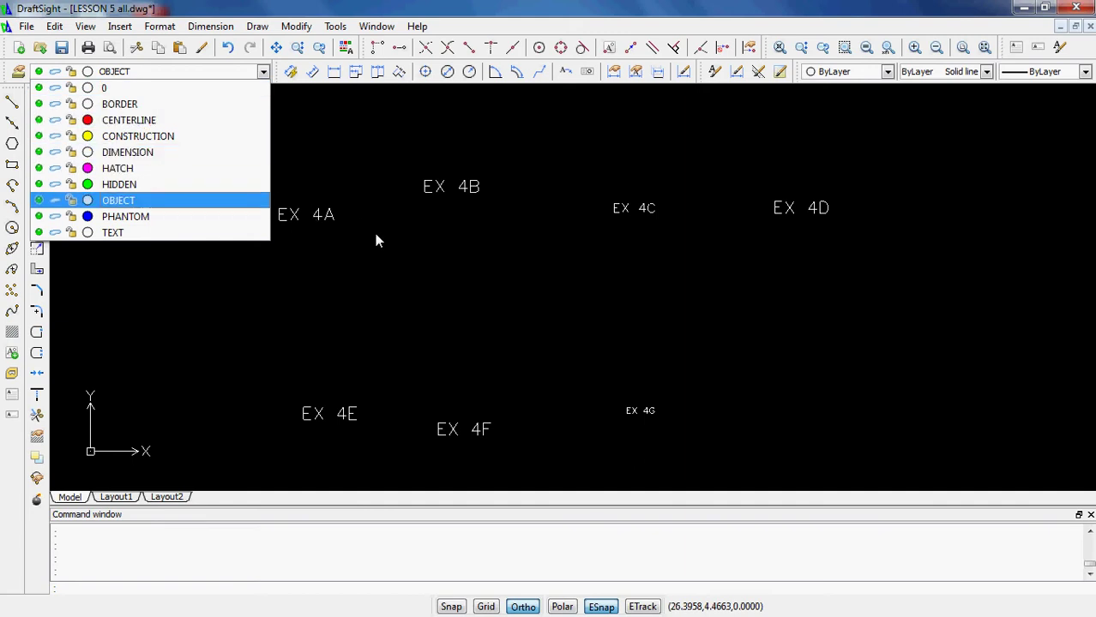
pyautogui.click(396, 268)
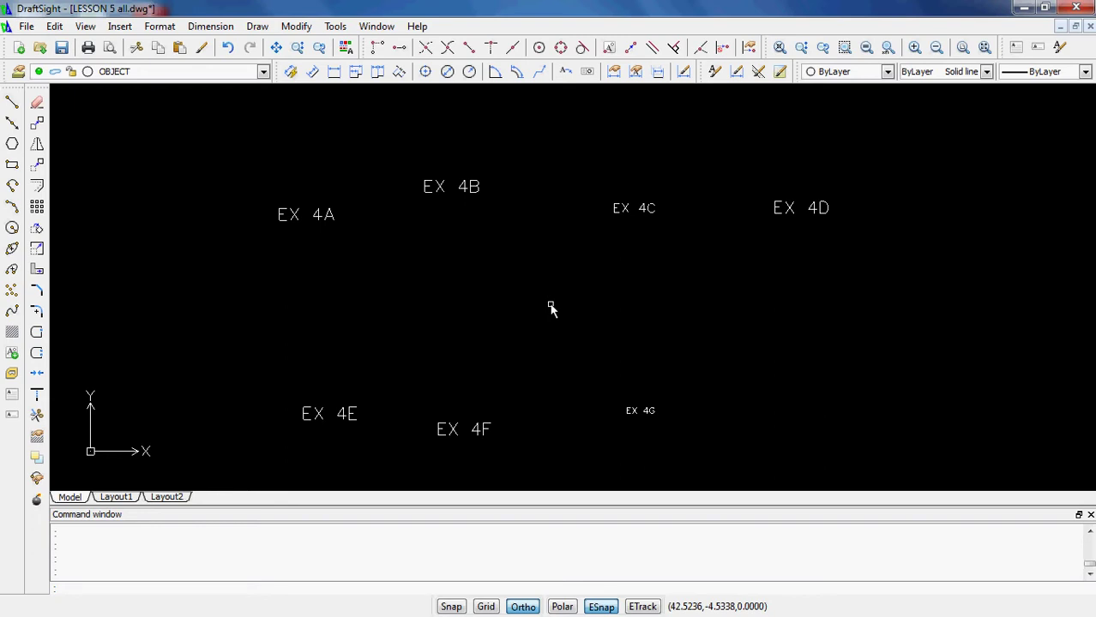
# - Draw a six-sided polygon in the empty area beside EX 4A, using the Corner option with a horizontal centre-to-corner distance of about 2.43
pyautogui.click(13, 146)
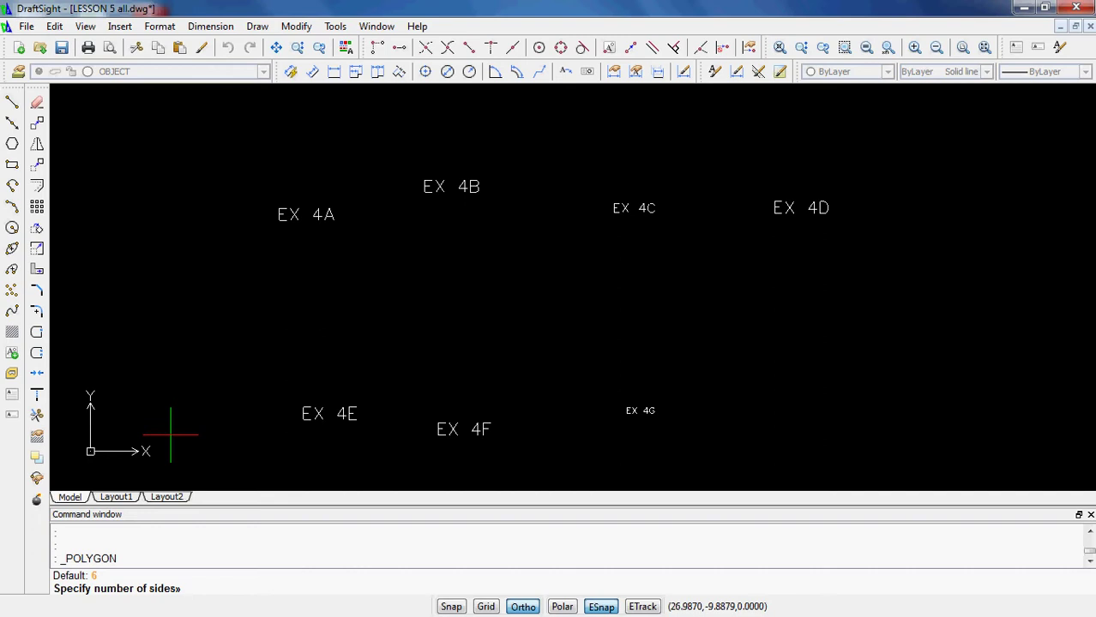
pyautogui.write('6')
pyautogui.press('Return')
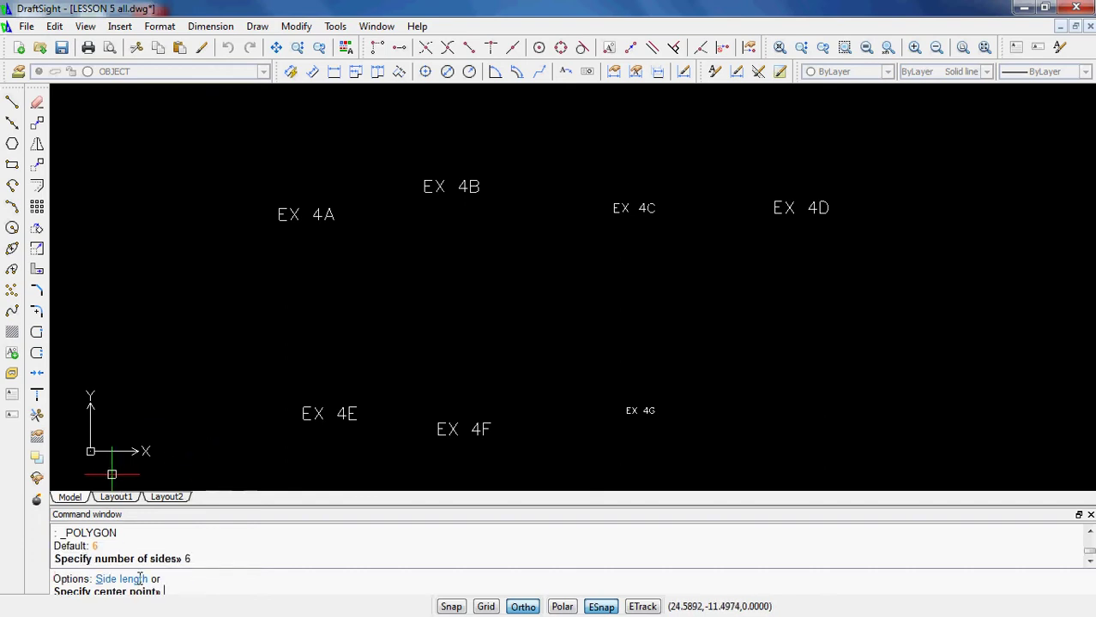
pyautogui.moveTo(237, 362); pyautogui.dragTo(425, 445, button='middle')
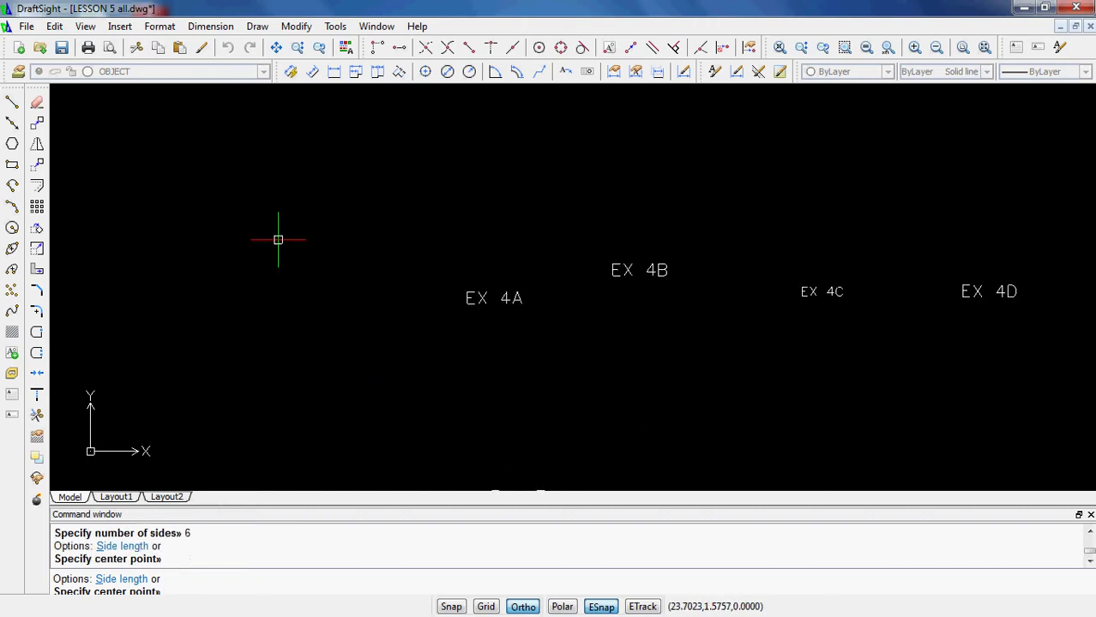
pyautogui.click(252, 238)
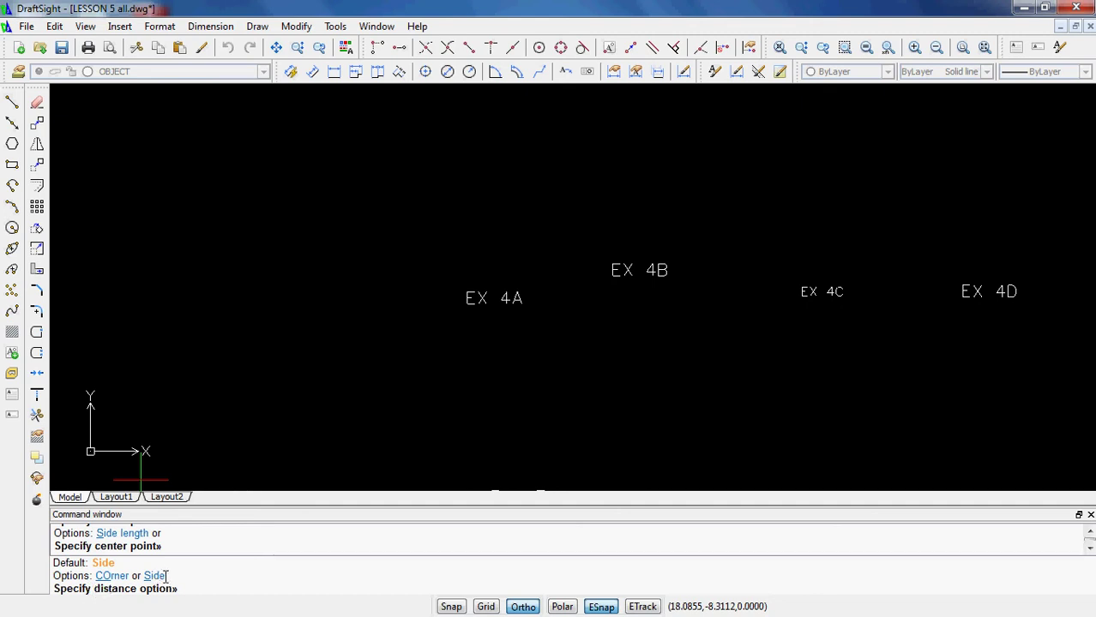
pyautogui.write('co')
pyautogui.press('Return')
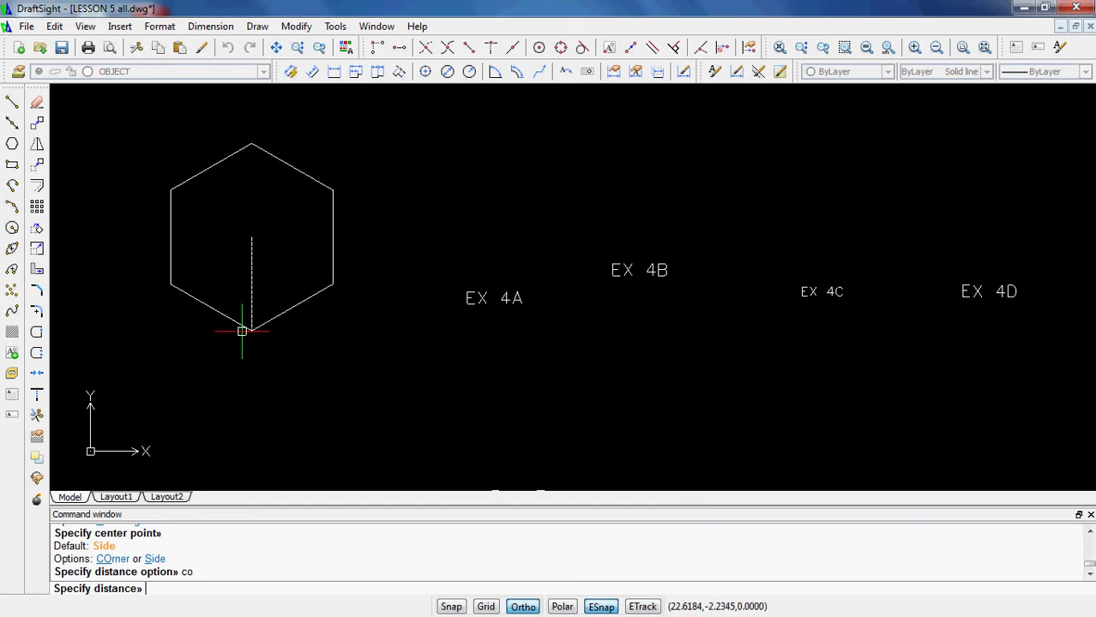
pyautogui.click(522, 606)
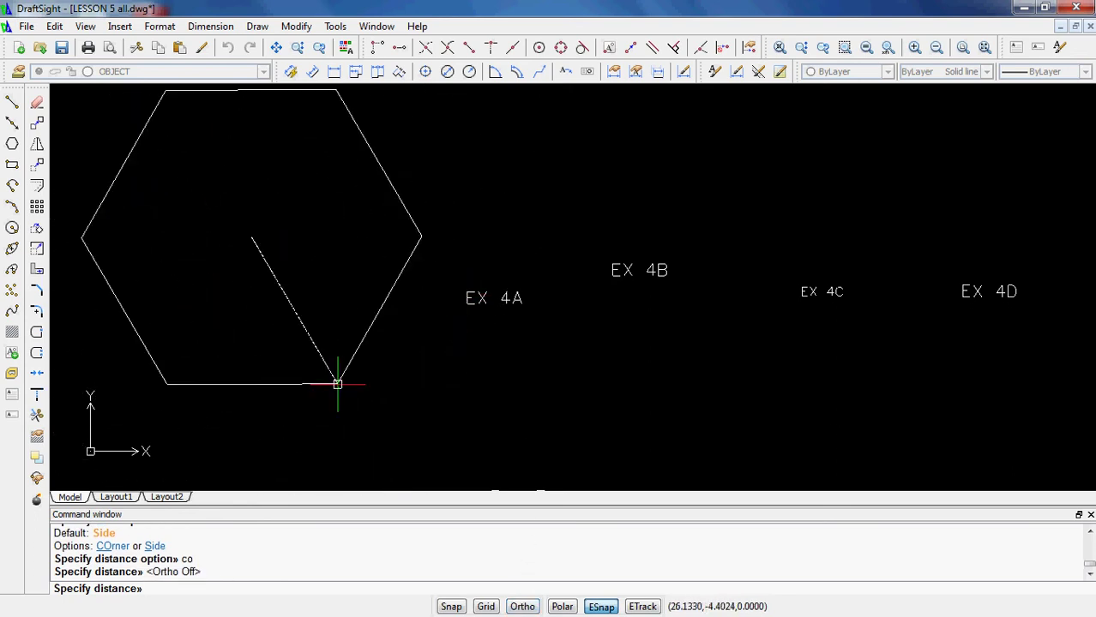
pyautogui.click(522, 607)
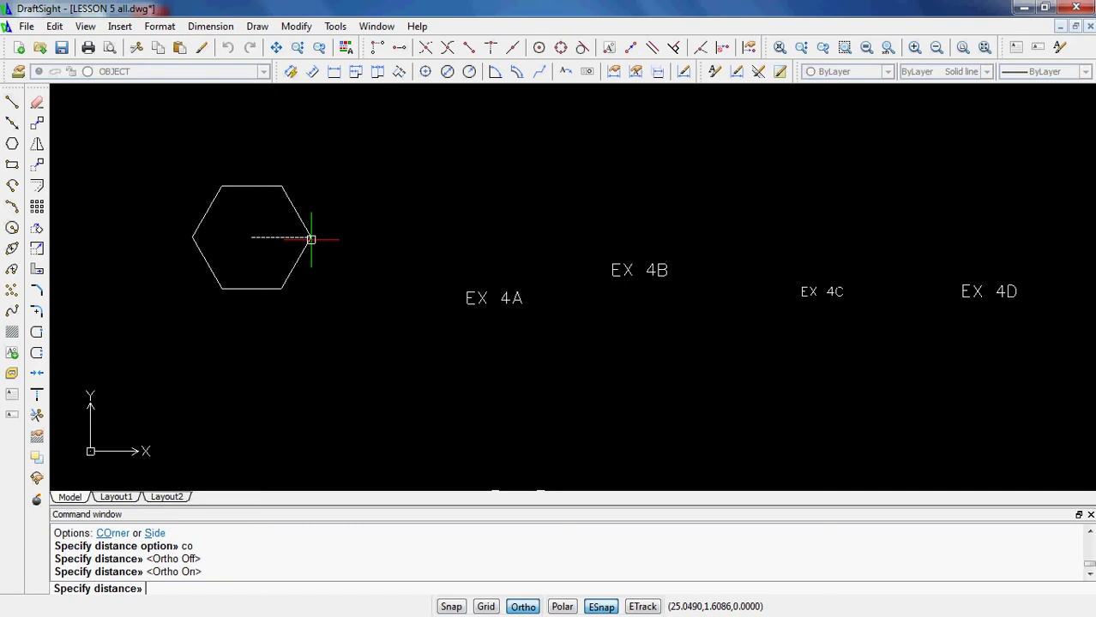
pyautogui.click(310, 239)
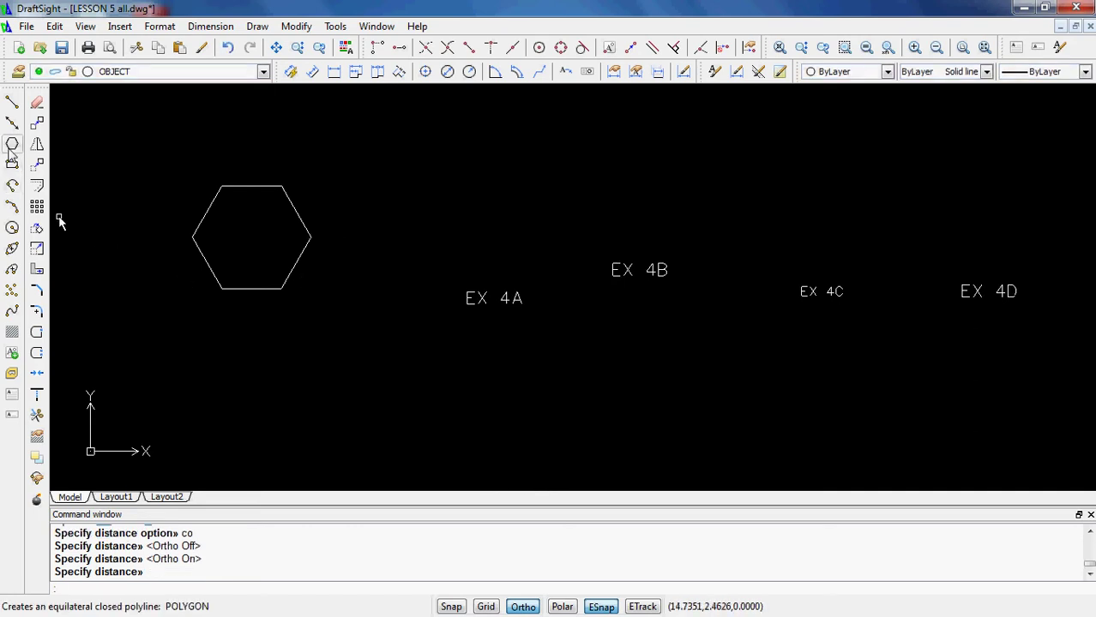
# - Draw a second six-sided polygon between the first hexagon and EX 4A, using the Side option with a distance of about 2.69
pyautogui.click(12, 145)
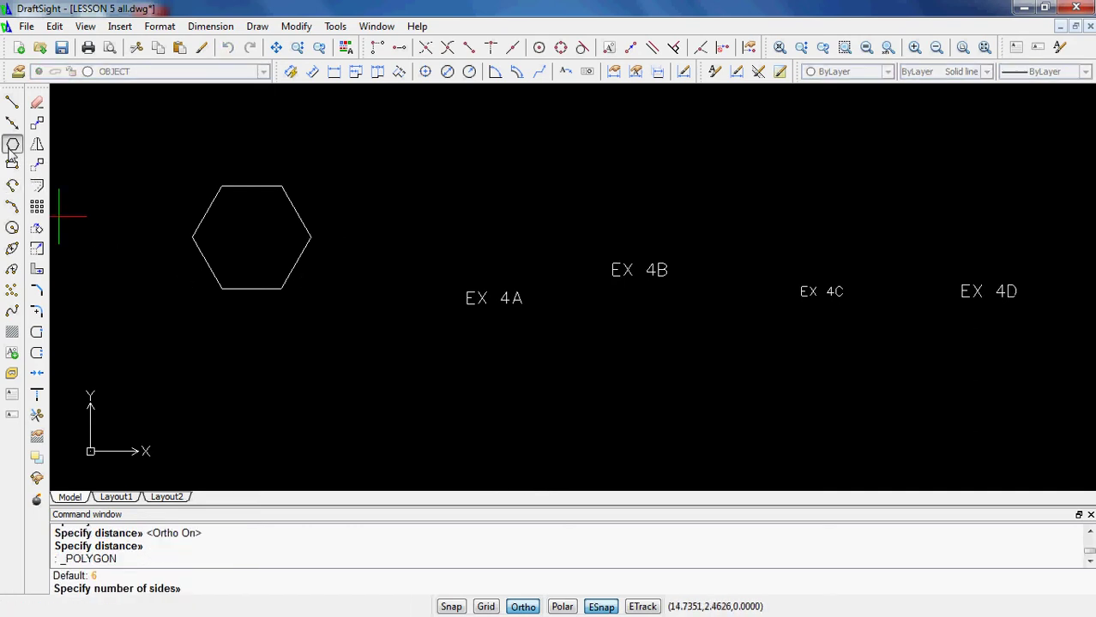
pyautogui.press('Return')
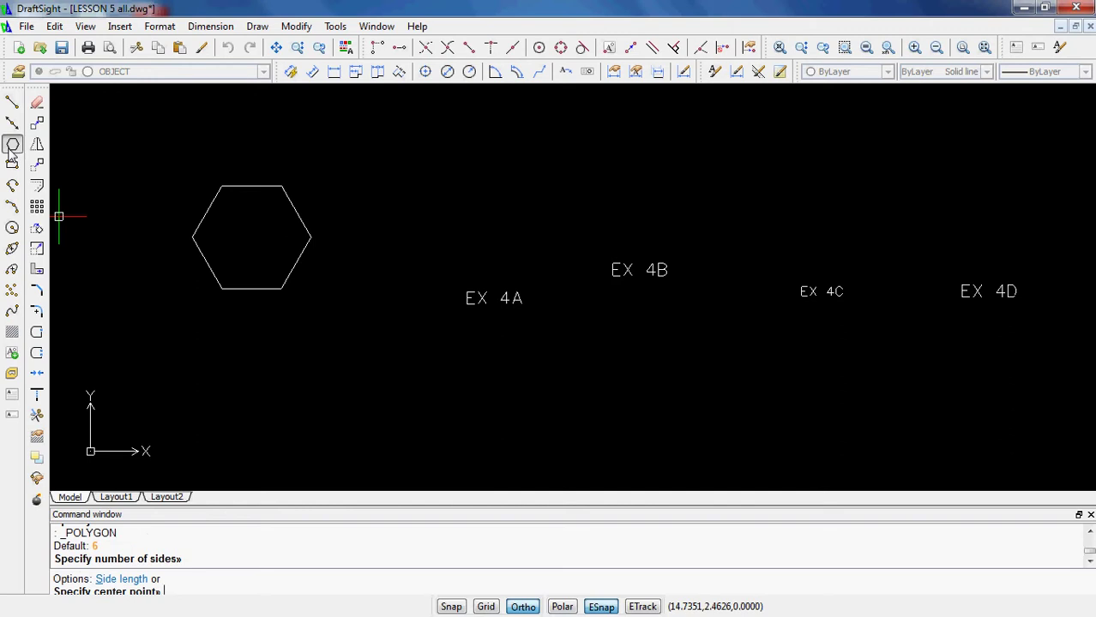
pyautogui.click(411, 214)
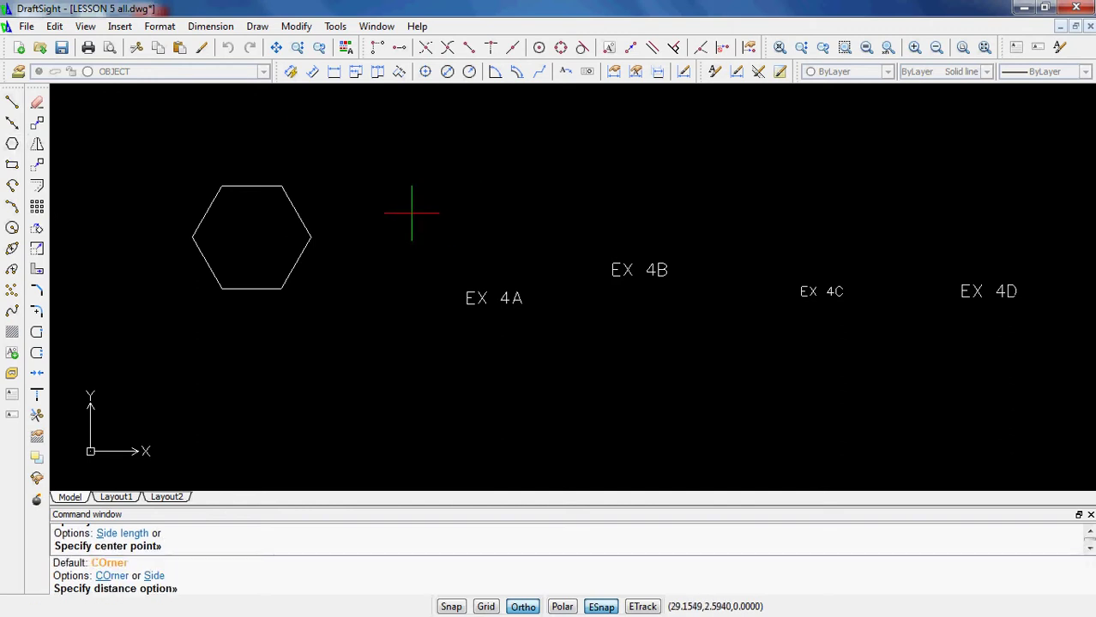
pyautogui.write('s')
pyautogui.press('Return')
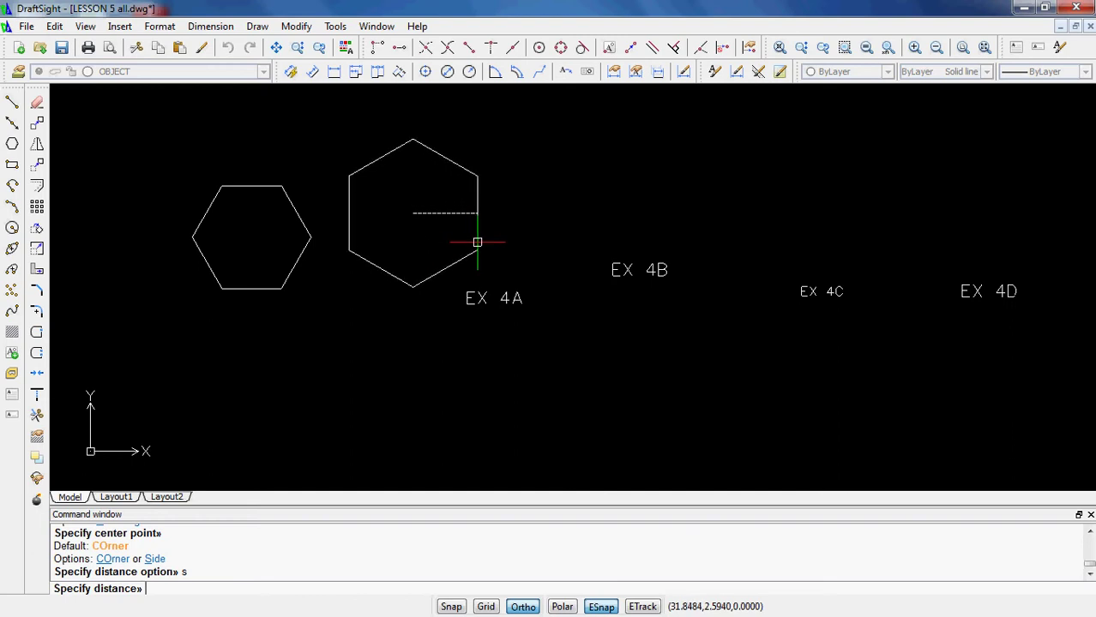
pyautogui.click(477, 244)
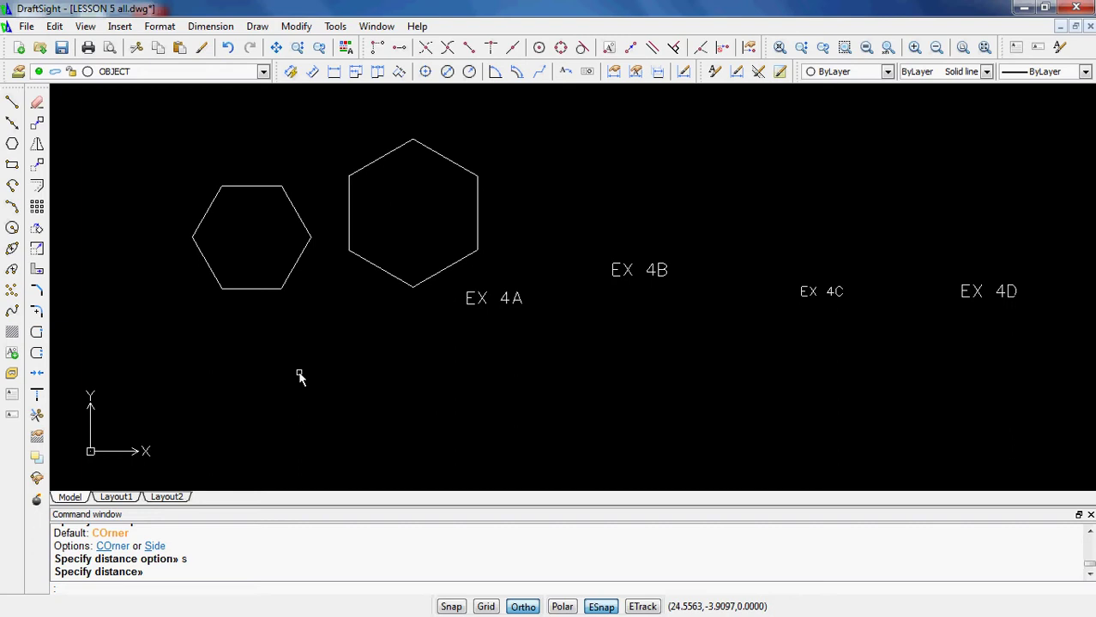
# - Delete the second hexagon, the one drawn with the Side option
pyautogui.click(430, 317)
pyautogui.click(382, 276)
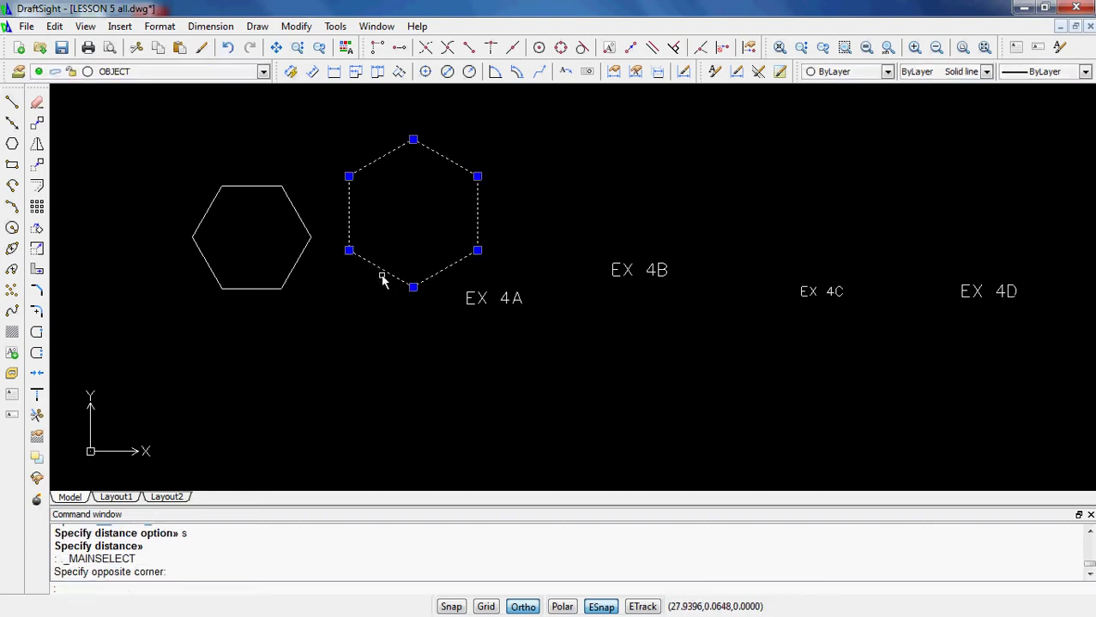
pyautogui.press('Delete')
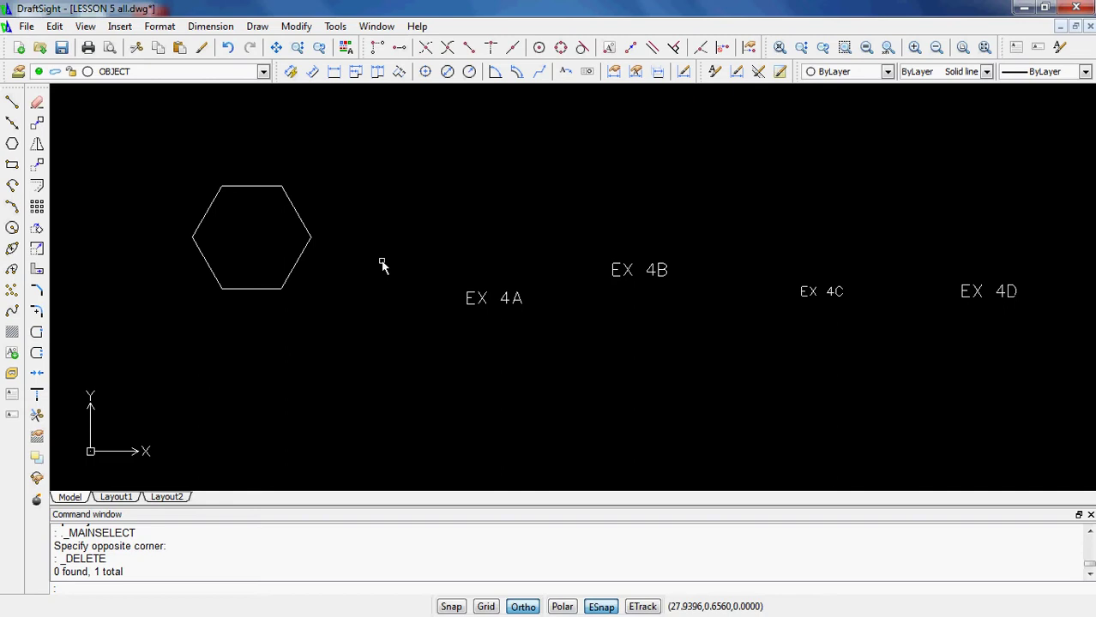
# - Draw a vertical line across the hexagon from the midpoint of its upper side to the midpoint of its lower side
pyautogui.click(12, 103)
pyautogui.click(251, 186)
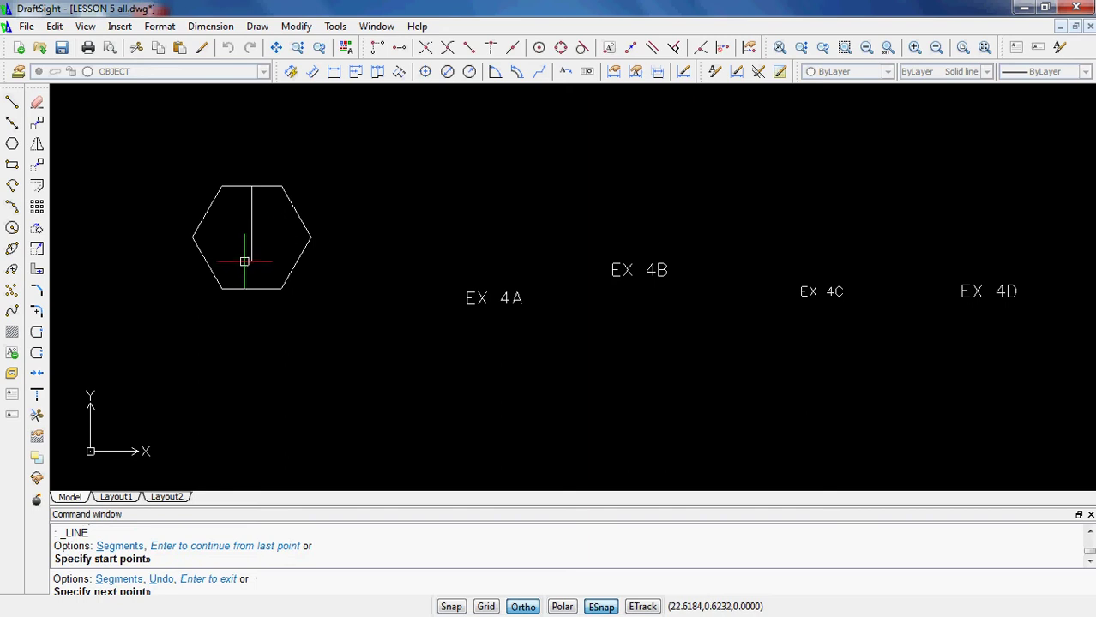
pyautogui.click(251, 289)
pyautogui.press('Escape')
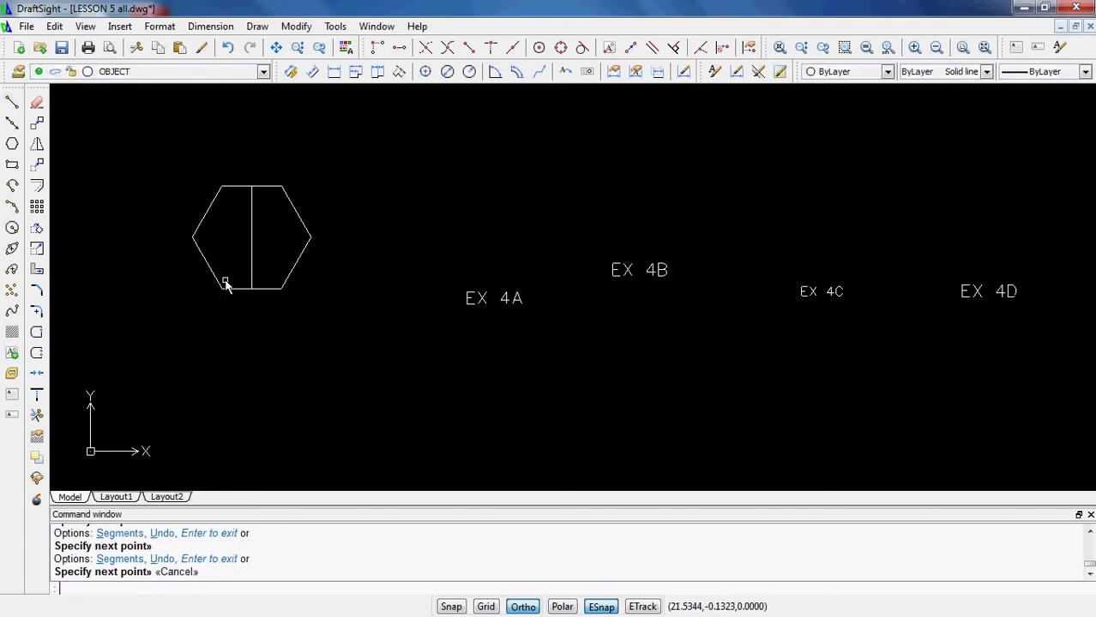
# - Draw a circle from the vertical line's midpoint out to the midpoint of the hexagon's upper side, inscribing it in the hexagon
pyautogui.click(12, 227)
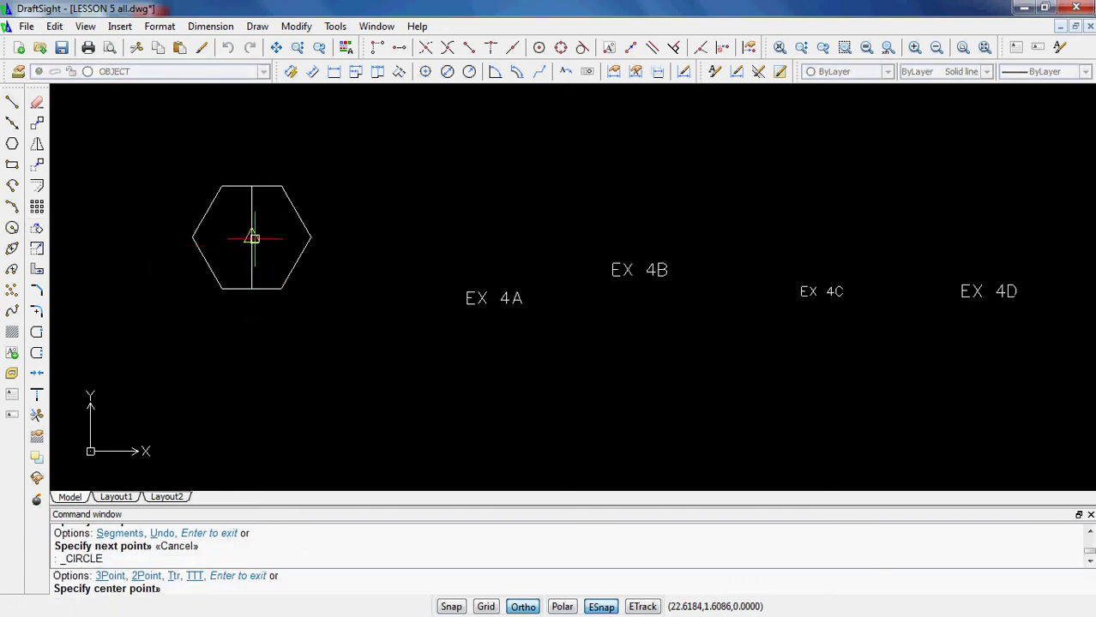
pyautogui.click(251, 237)
pyautogui.click(253, 188)
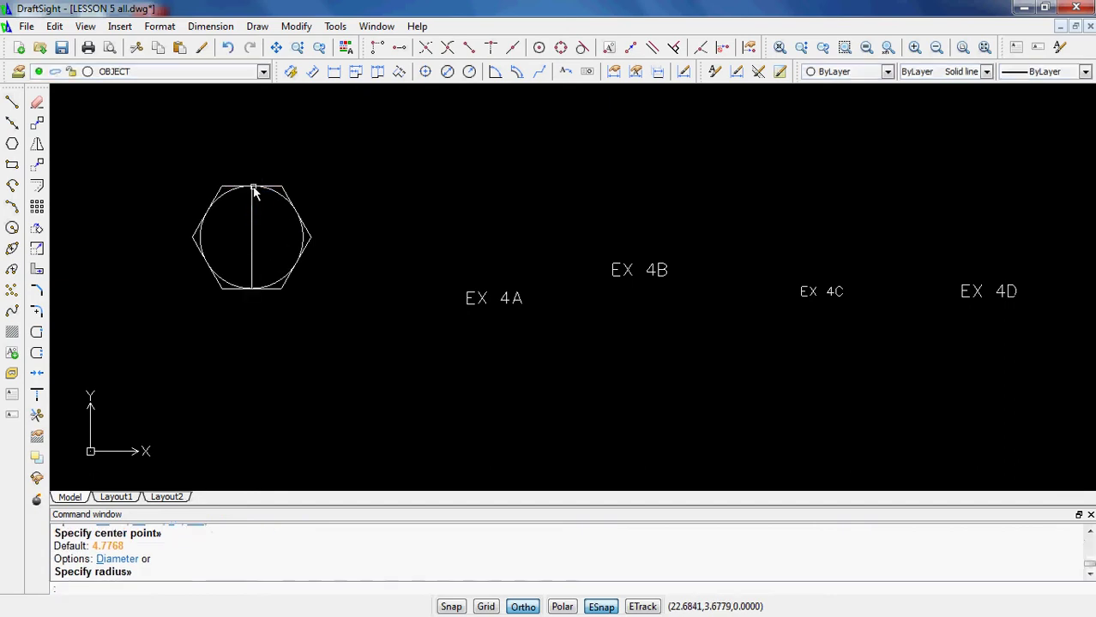
pyautogui.press('Escape')
# - Delete the vertical line inside the hexagon and inspect the inscribed circle's fit against the sides
pyautogui.click(251, 249)
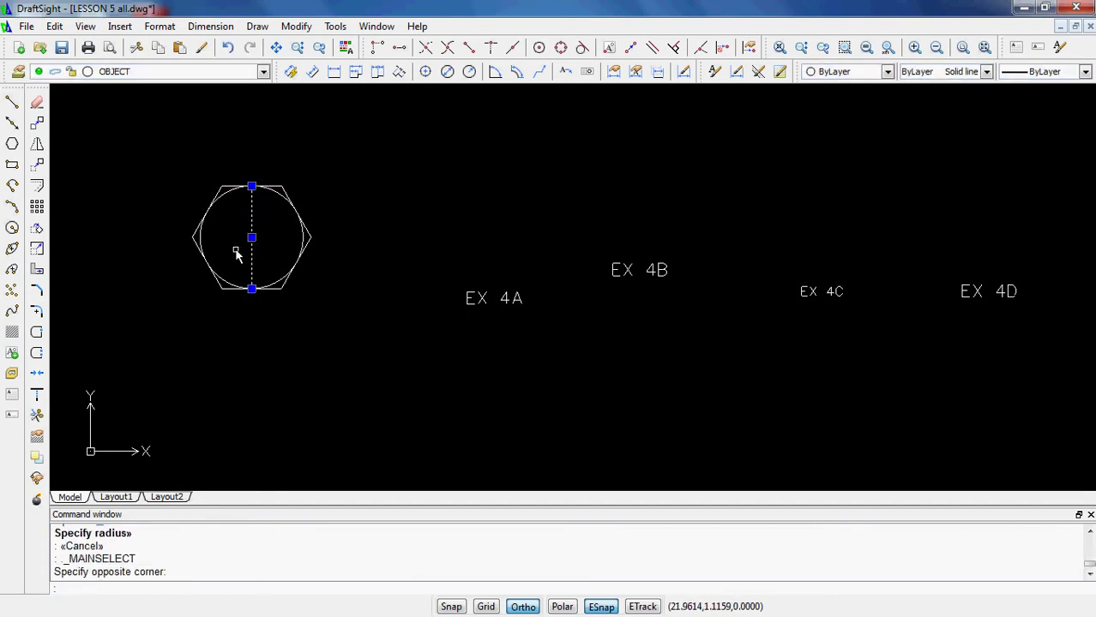
pyautogui.press('Delete')
pyautogui.scroll(3, 286, 255)
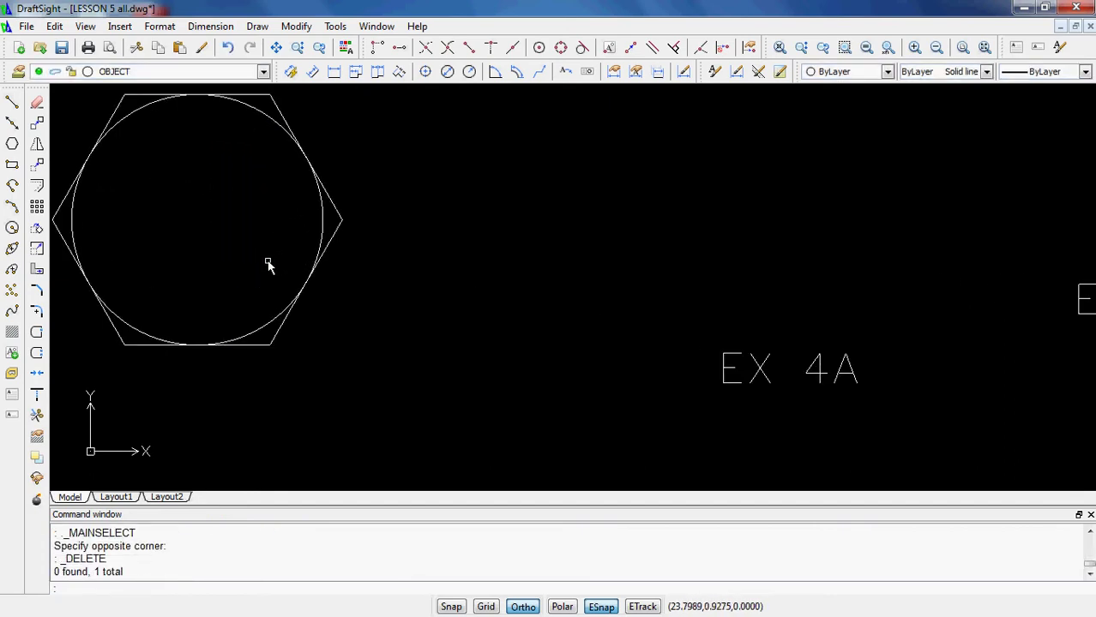
pyautogui.click(267, 323)
pyautogui.moveTo(320, 299); pyautogui.dragTo(391, 334, button='middle')
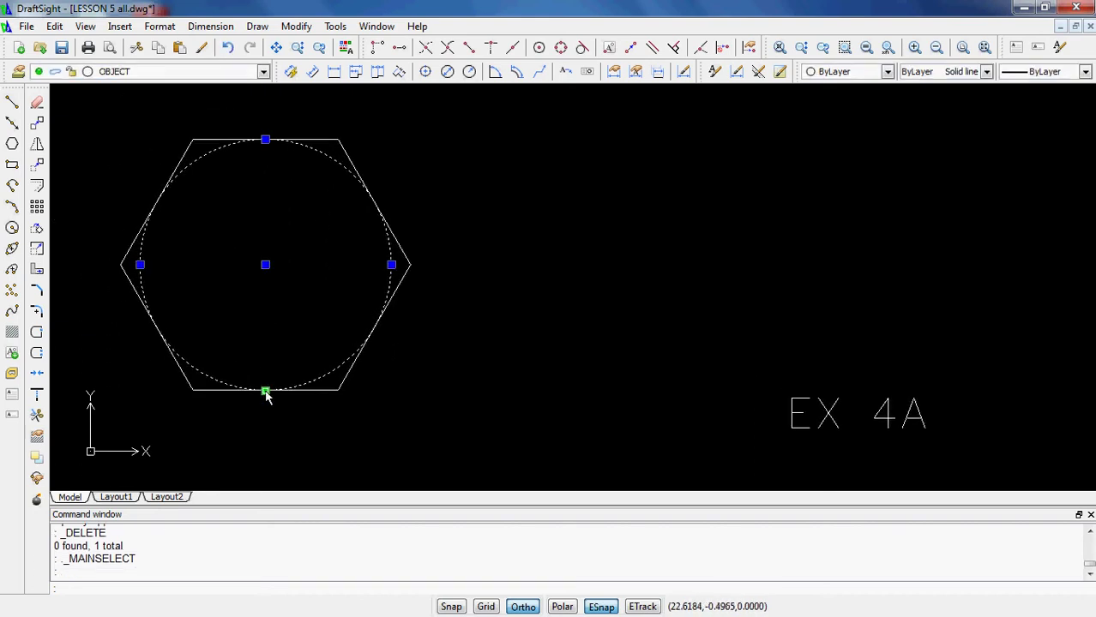
pyautogui.press('Escape')
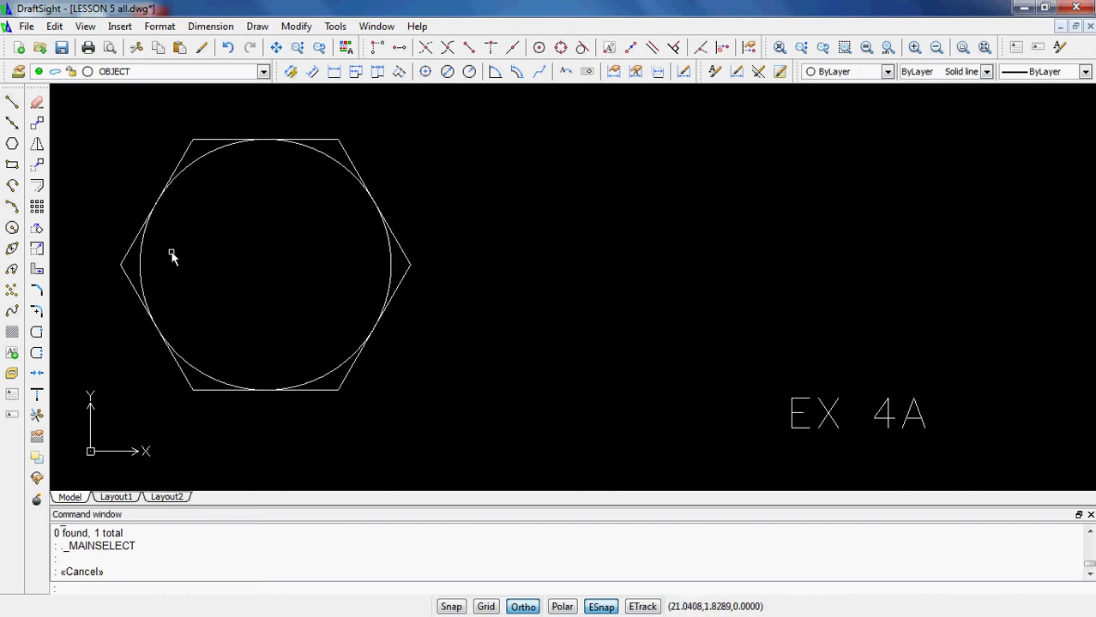
# - Redraw the vertical line between the midpoints of the hexagon's upper and lower sides, over the inscribed circle
pyautogui.click(12, 102)
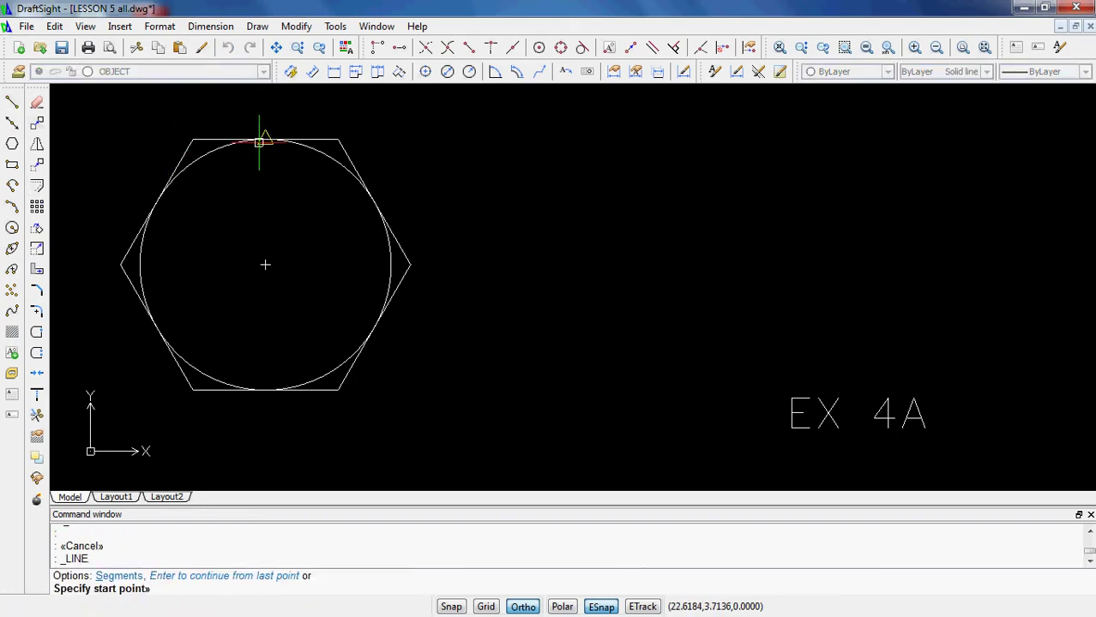
pyautogui.click(261, 139)
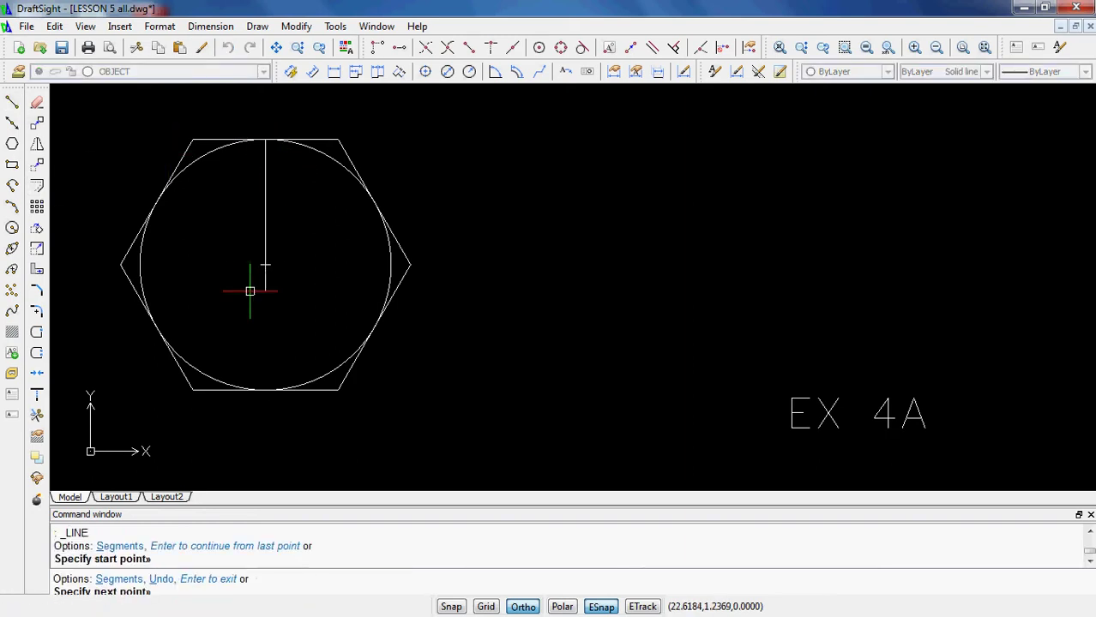
pyautogui.click(267, 385)
pyautogui.press('Escape')
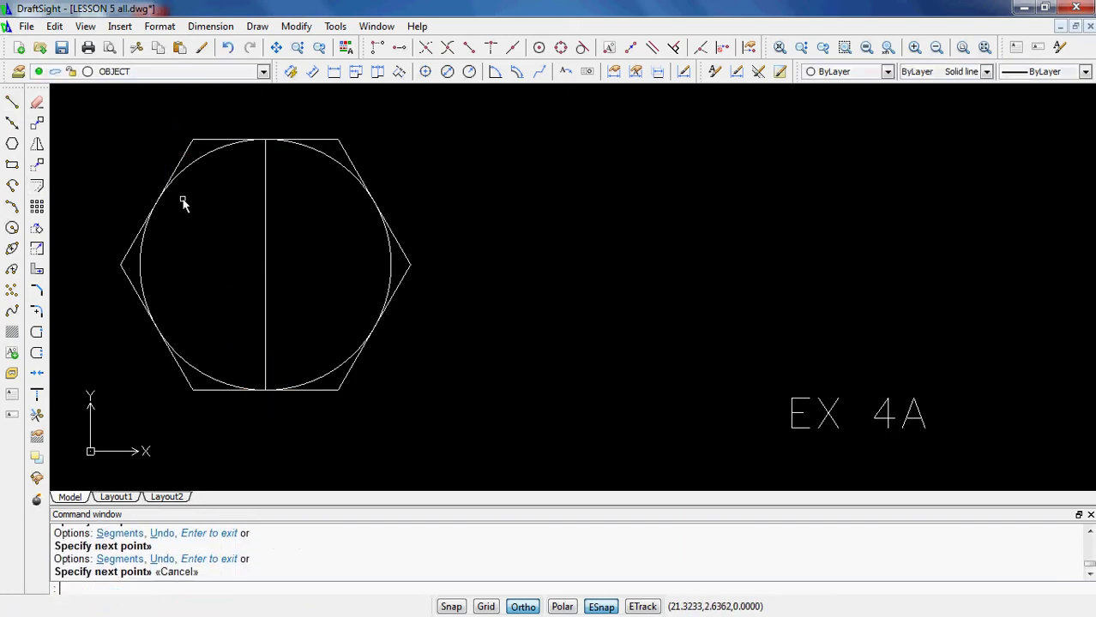
# - Draw a circle centred on the vertical line's midpoint and passing through the hexagon's upper corner, circumscribing the hexagon
pyautogui.click(12, 228)
pyautogui.click(266, 265)
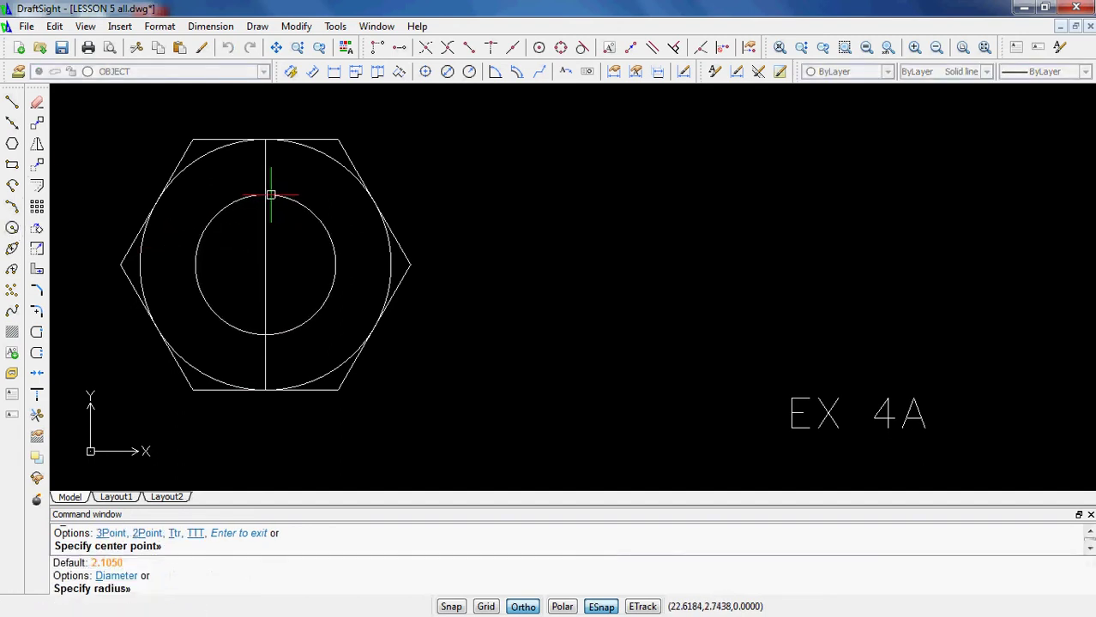
pyautogui.click(340, 138)
pyautogui.moveTo(440, 356); pyautogui.dragTo(478, 352, button='middle')
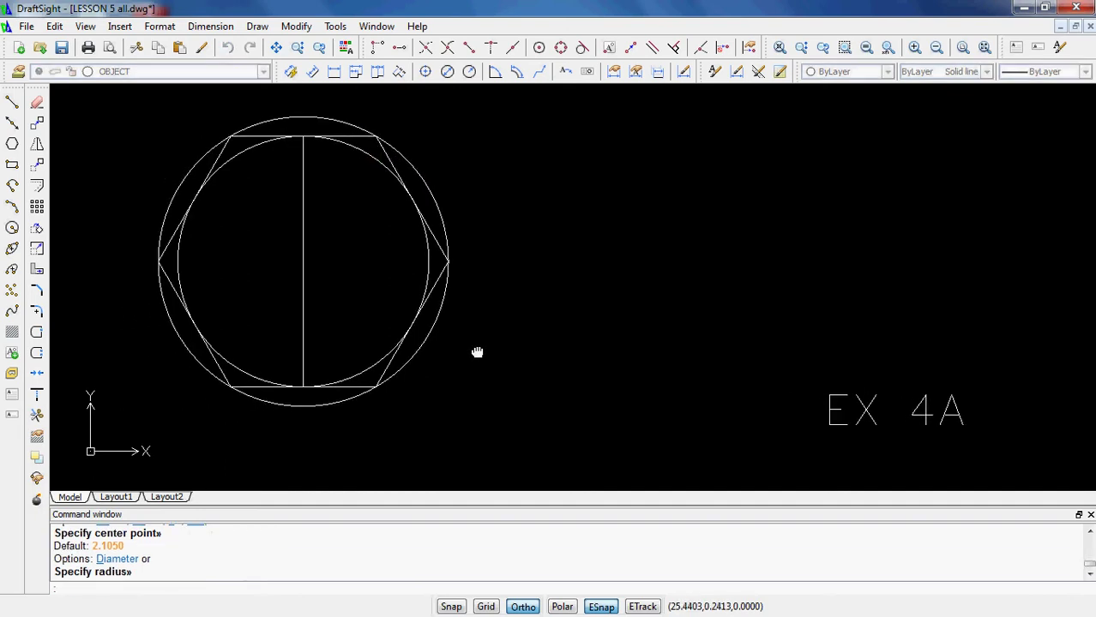
# - Delete the redrawn vertical line, keeping the hexagon with its inner and outer circles
pyautogui.click(438, 356)
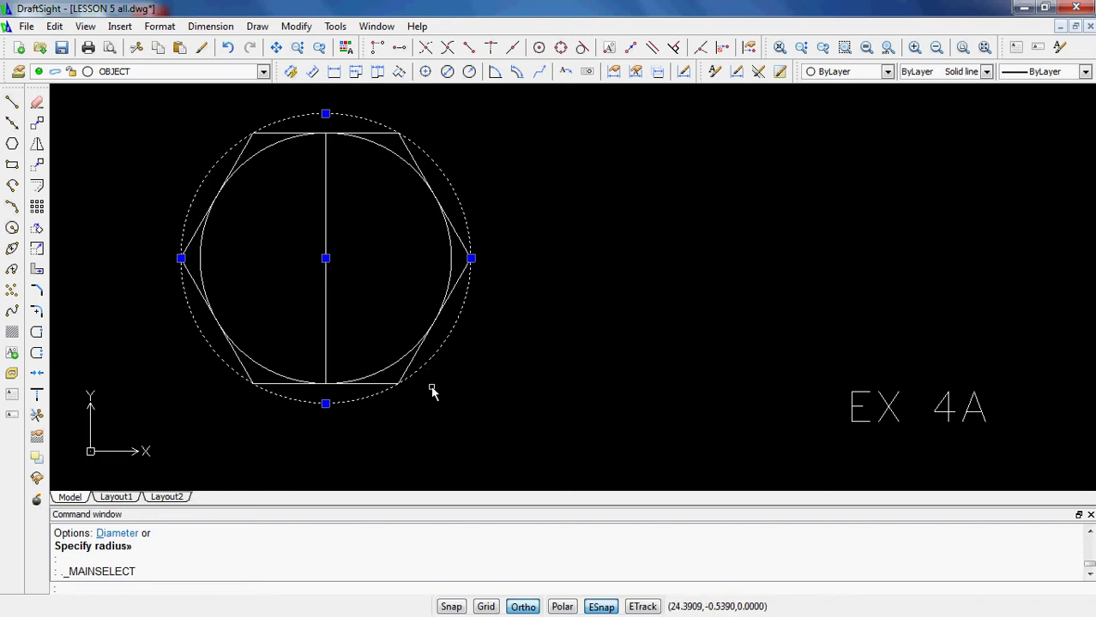
pyautogui.press('Escape')
pyautogui.click(325, 295)
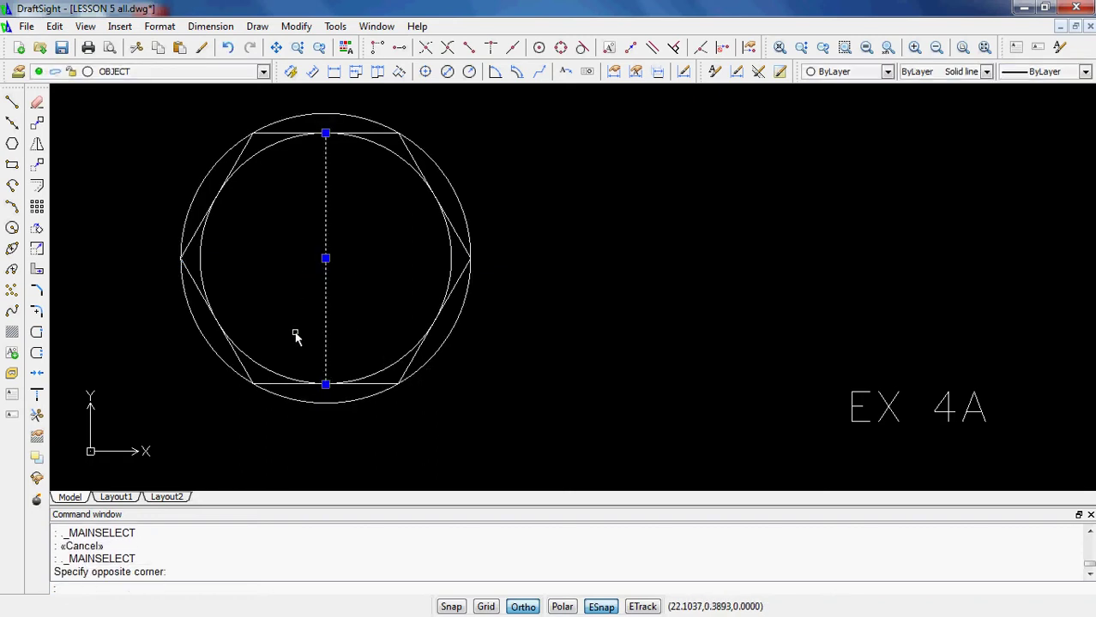
pyautogui.press('Delete')
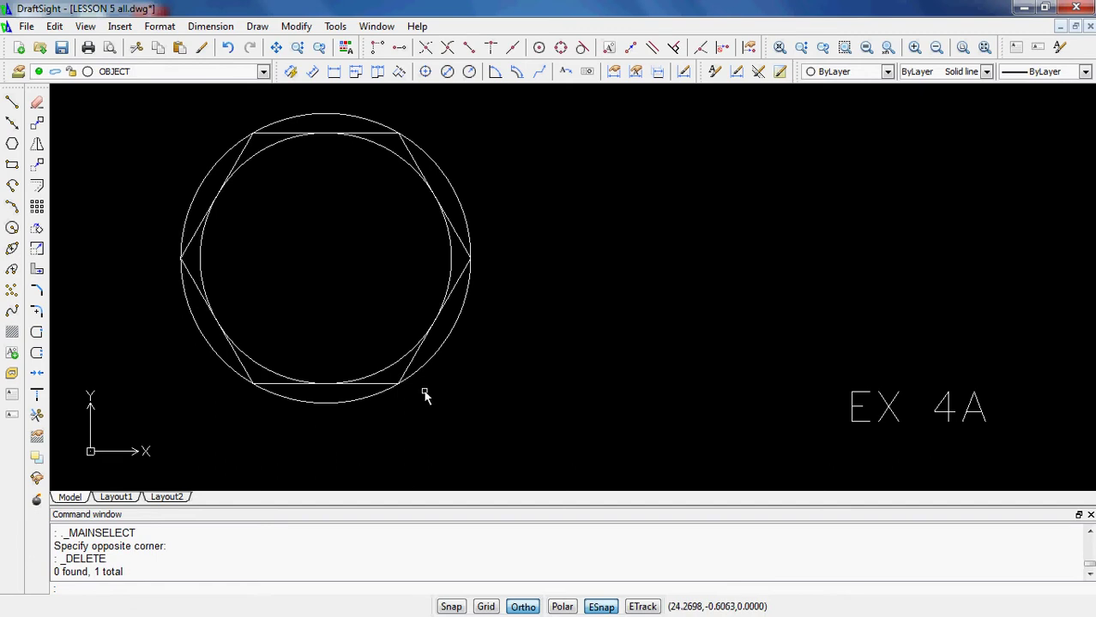
# - Delete the circumscribed and inscribed circles along with the hexagon, clearing the area beside the EX 4A label
pyautogui.click(448, 379)
pyautogui.click(417, 356)
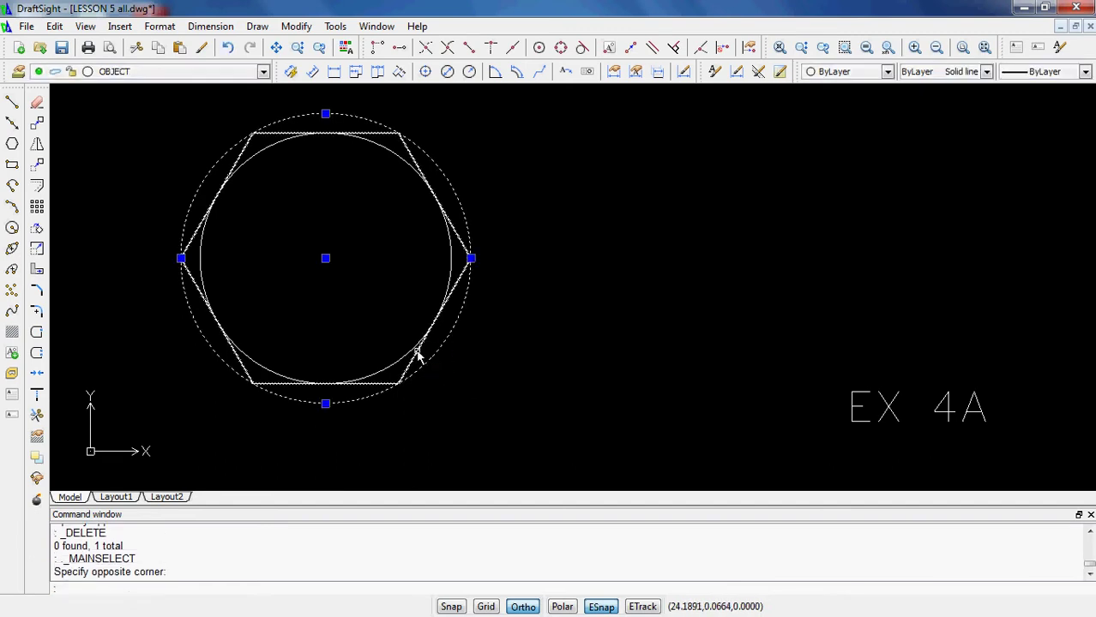
pyautogui.click(395, 377)
pyautogui.click(382, 352)
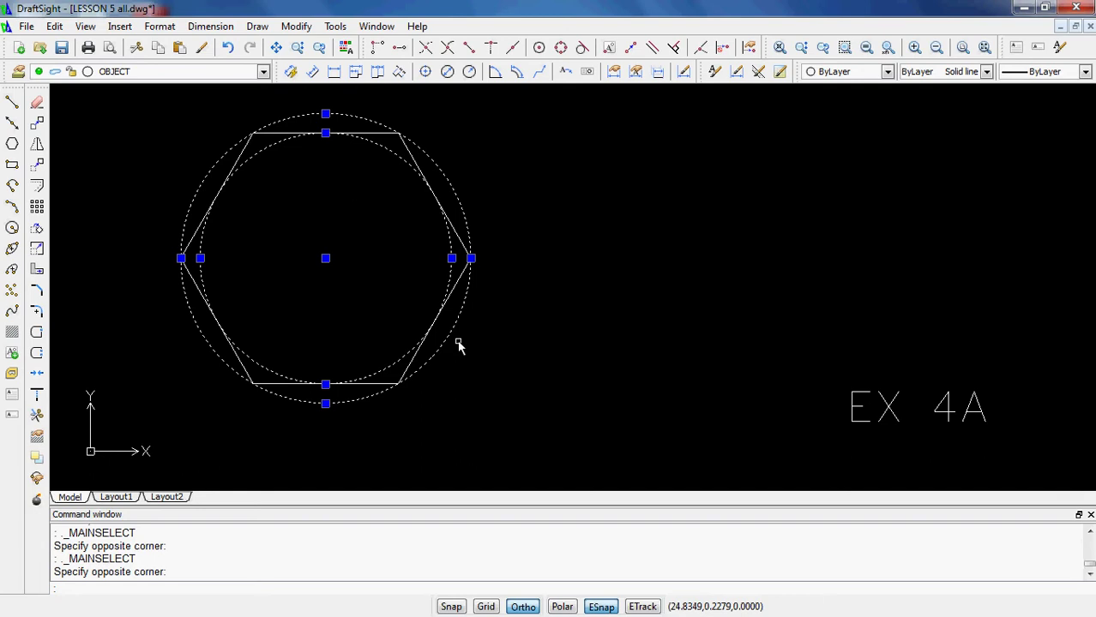
pyautogui.press('Delete')
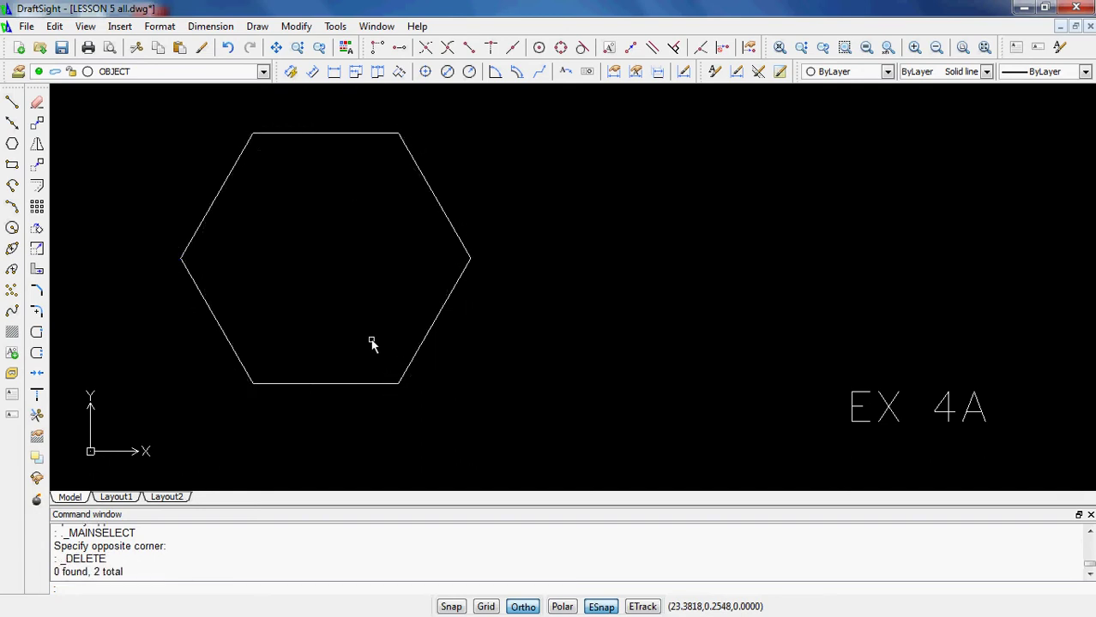
pyautogui.click(435, 420)
pyautogui.click(331, 326)
pyautogui.press('Delete')
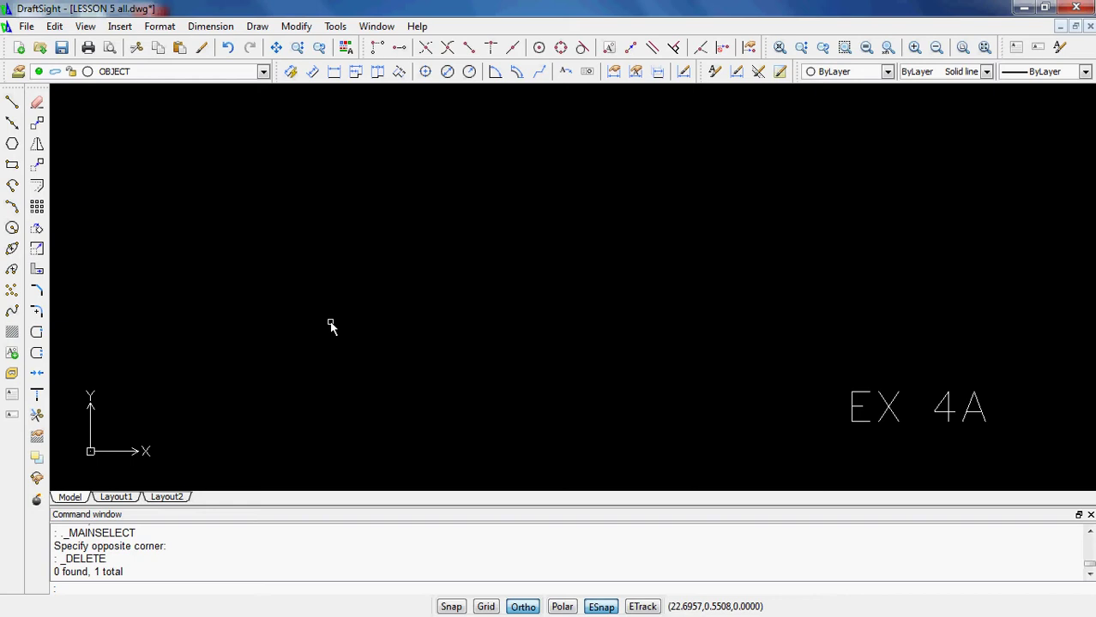
pyautogui.press('Escape')
pyautogui.press('Escape')
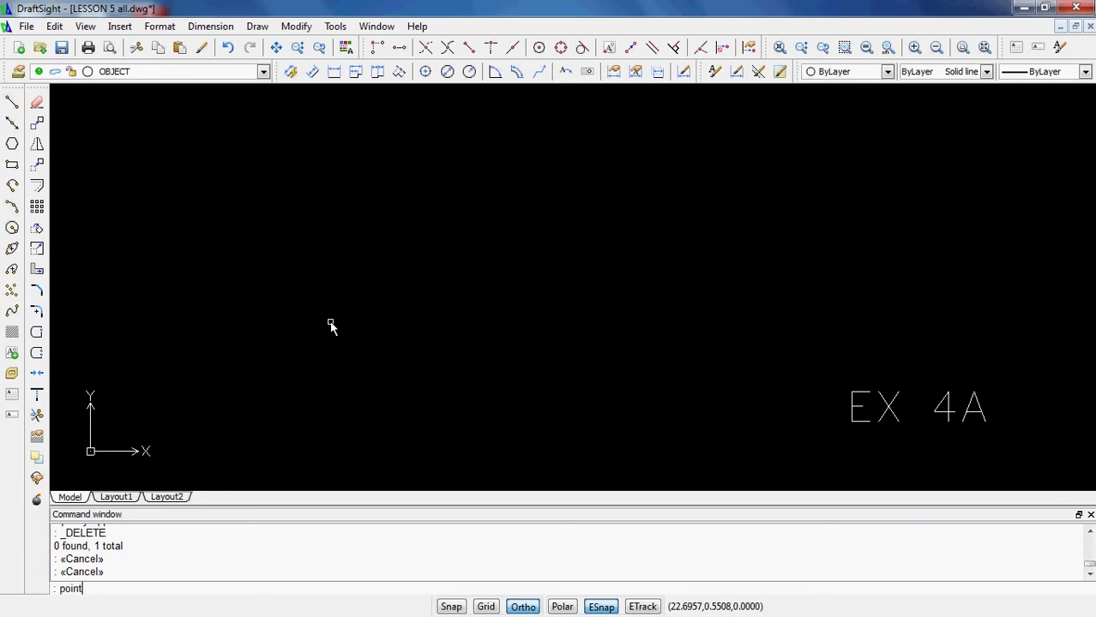
# - Set the drawing's point type to the X marker and place a point in the empty area beside the EX 4A label
pyautogui.press('Return')
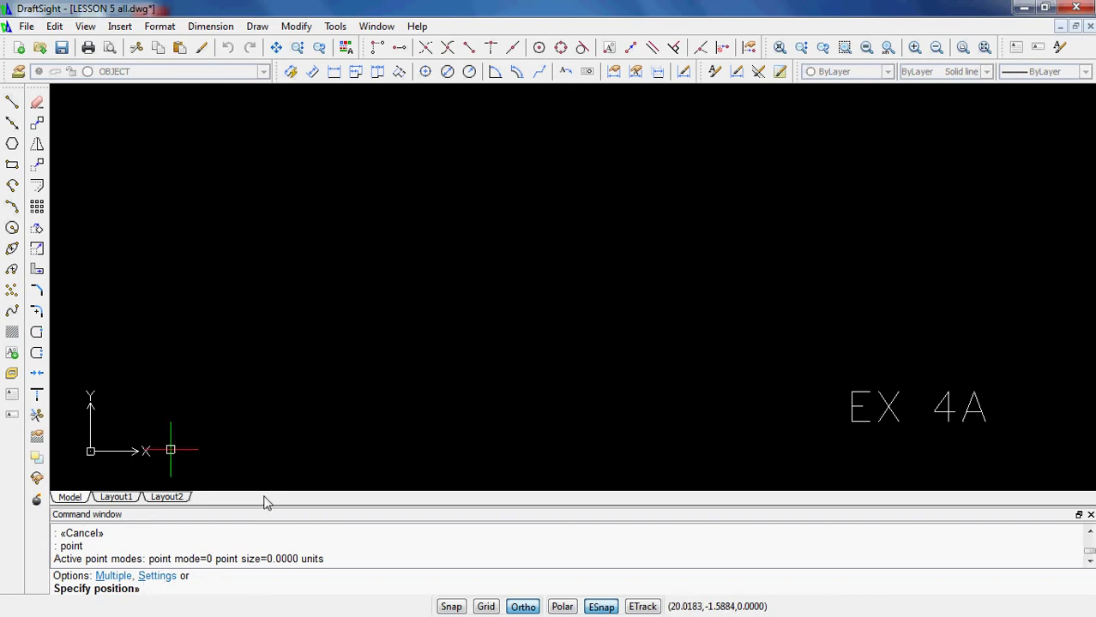
pyautogui.press('Return')
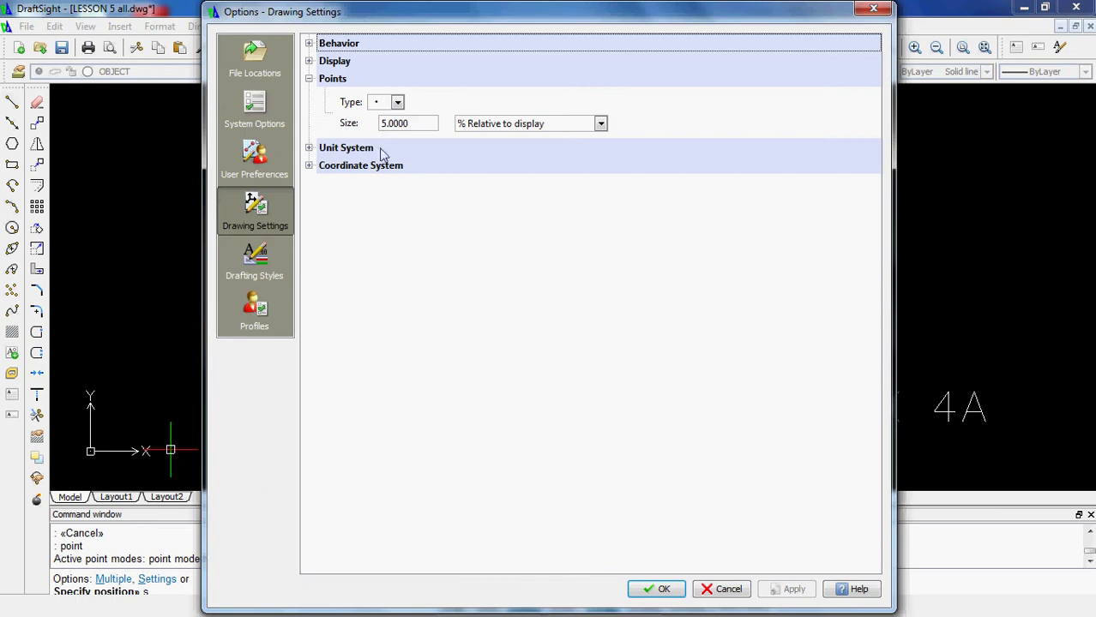
pyautogui.click(396, 103)
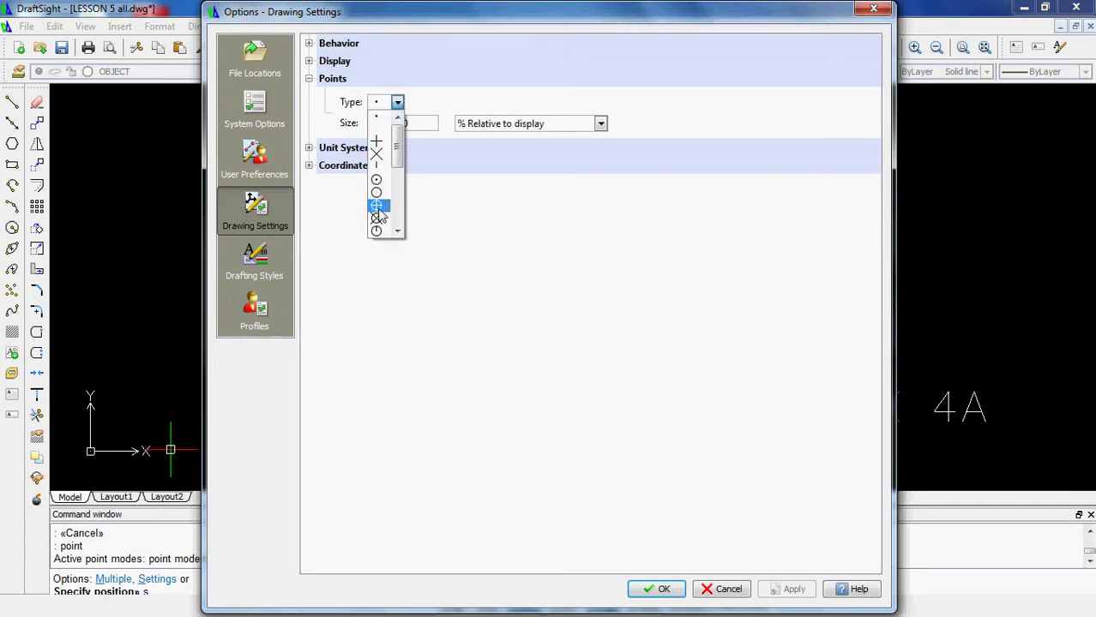
pyautogui.click(380, 158)
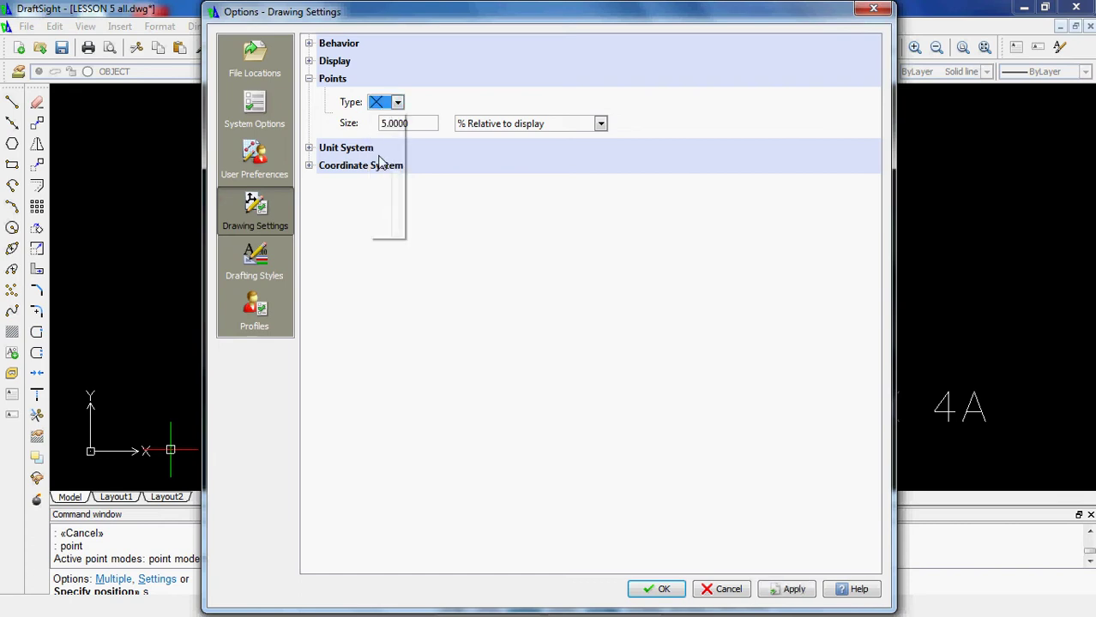
pyautogui.click(662, 590)
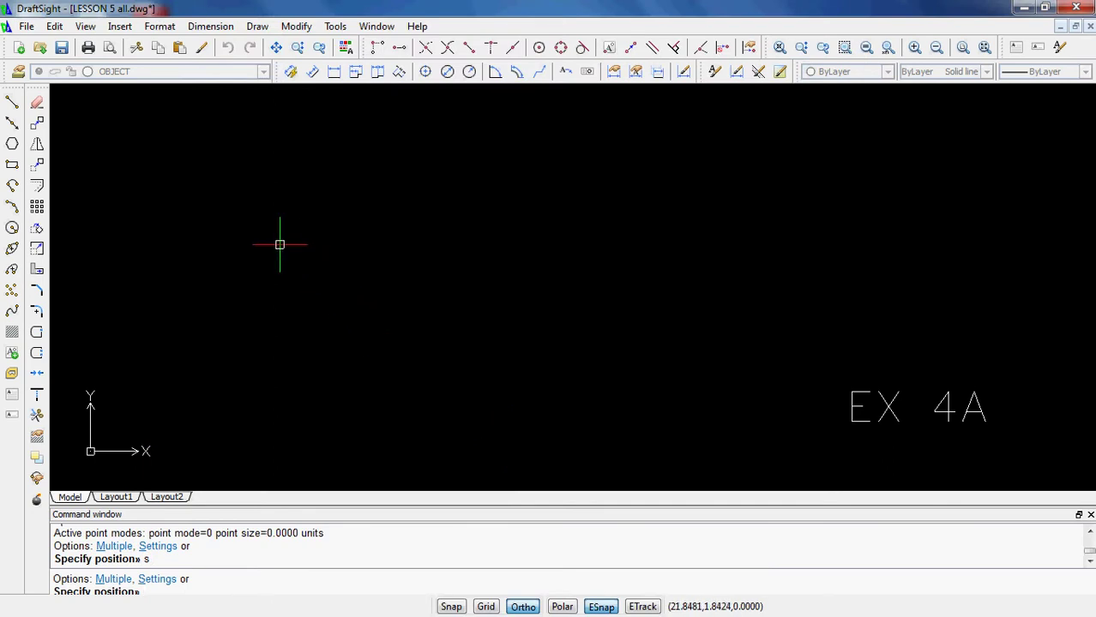
pyautogui.click(334, 288)
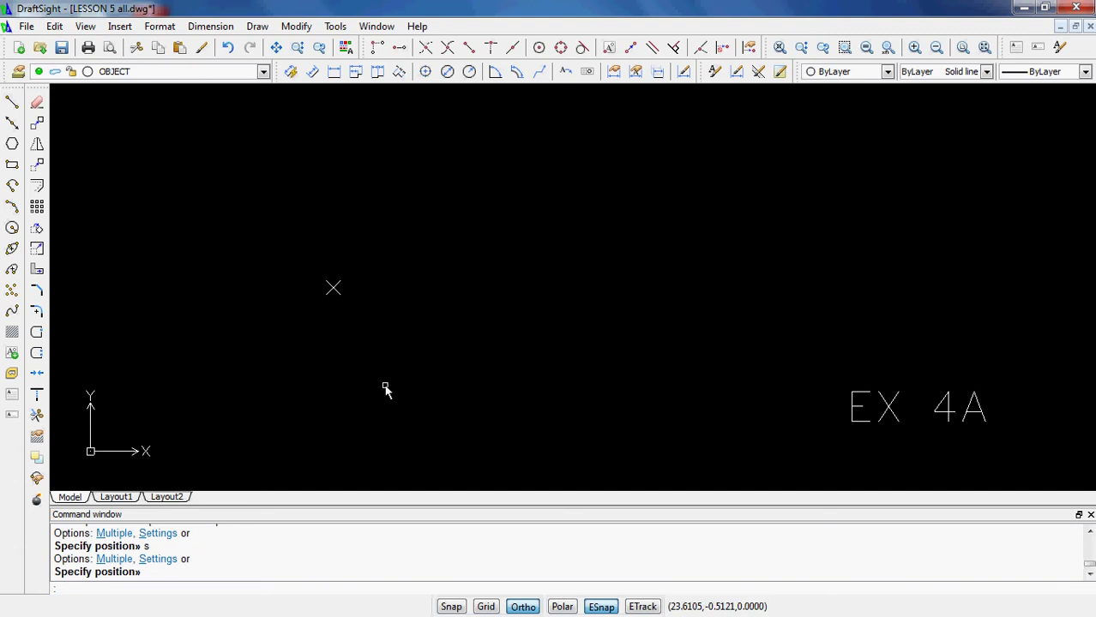
pyautogui.press('Escape')
pyautogui.press('Escape')
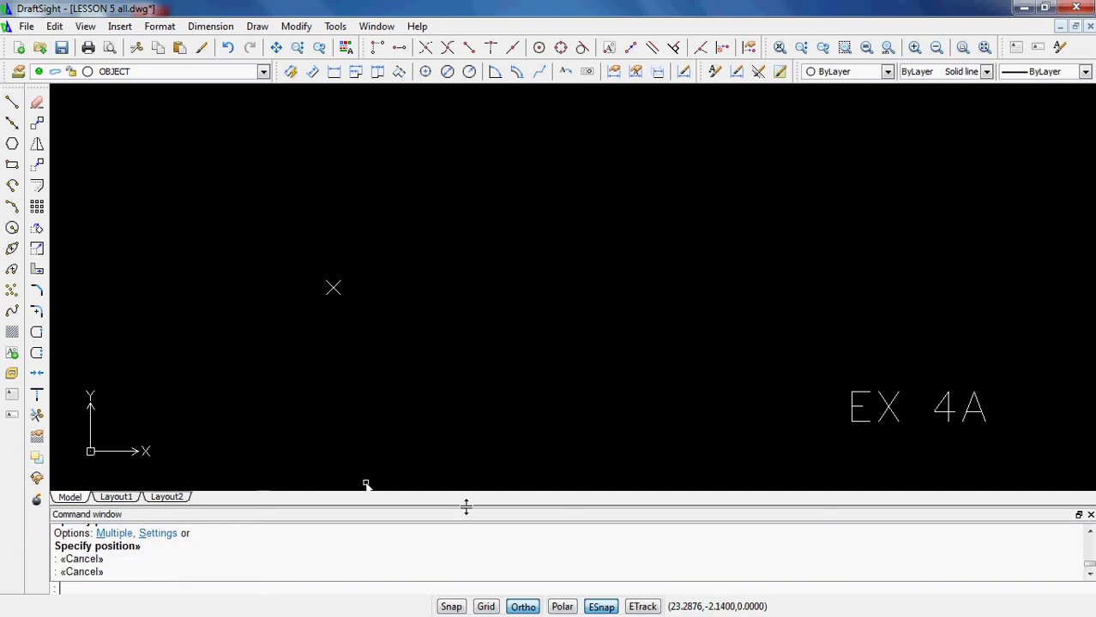
# - Turn on Snap and delete the X-marked point
pyautogui.click(451, 607)
pyautogui.click(349, 322)
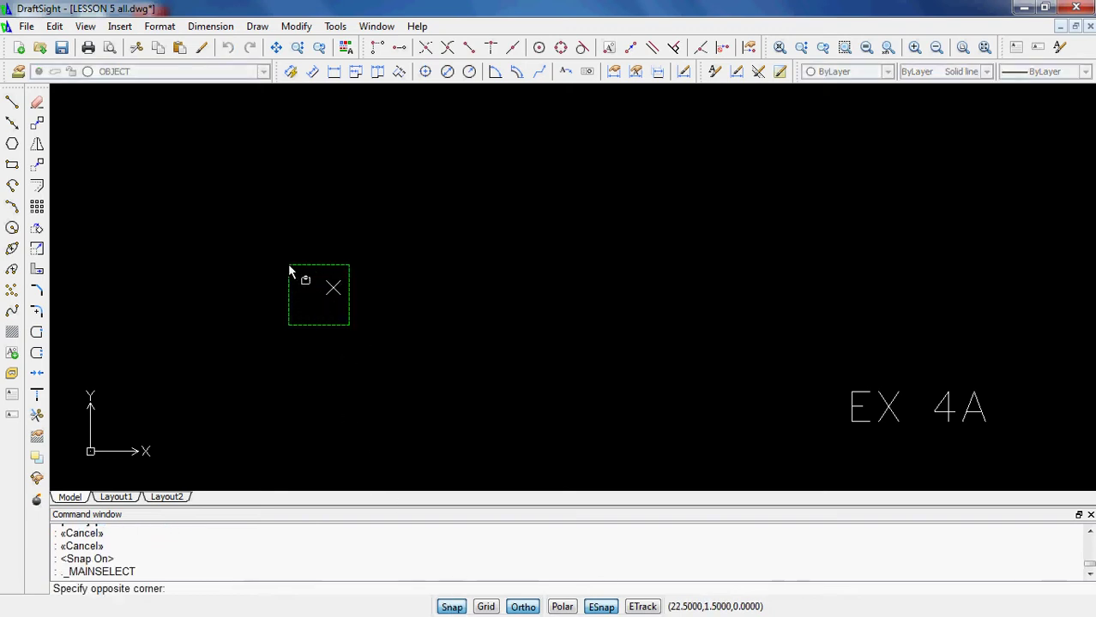
pyautogui.click(289, 268)
pyautogui.press('Delete')
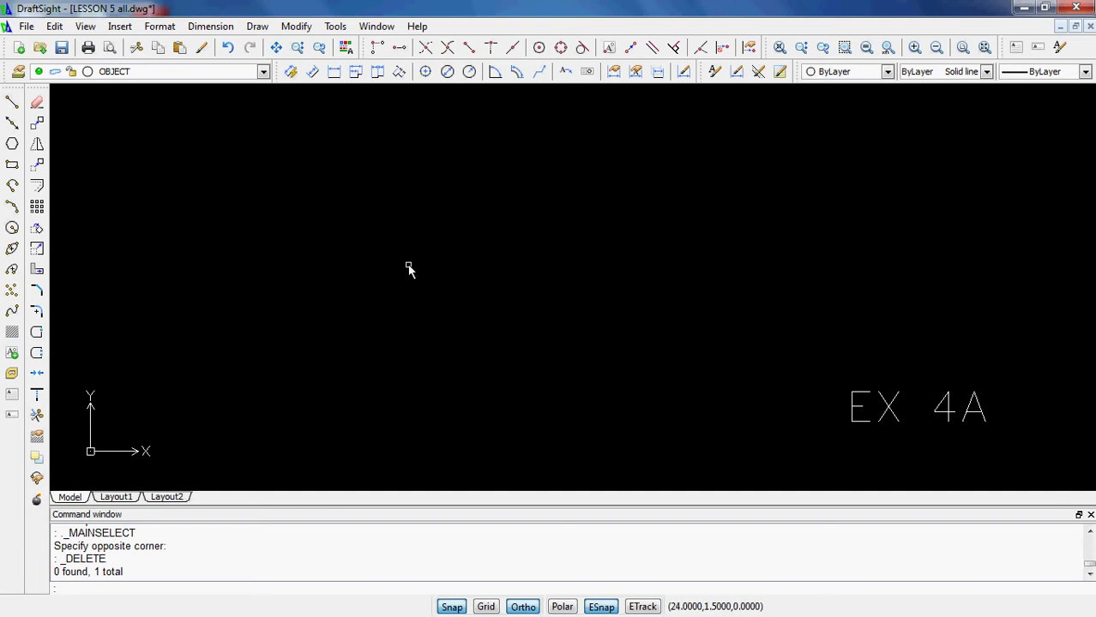
# - Turn on the grid and check its display around the EX 4A to EX 4G labels at several zoom levels
pyautogui.click(485, 608)
pyautogui.scroll(-2, 349, 296)
pyautogui.scroll(-6, 349, 296)
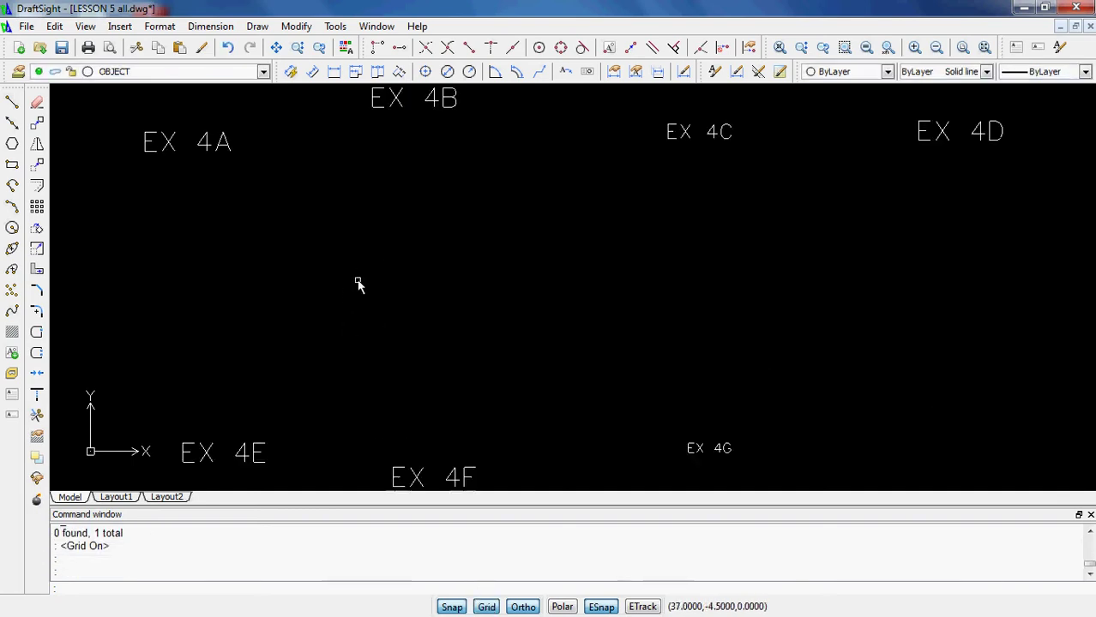
pyautogui.scroll(-2, 412, 390)
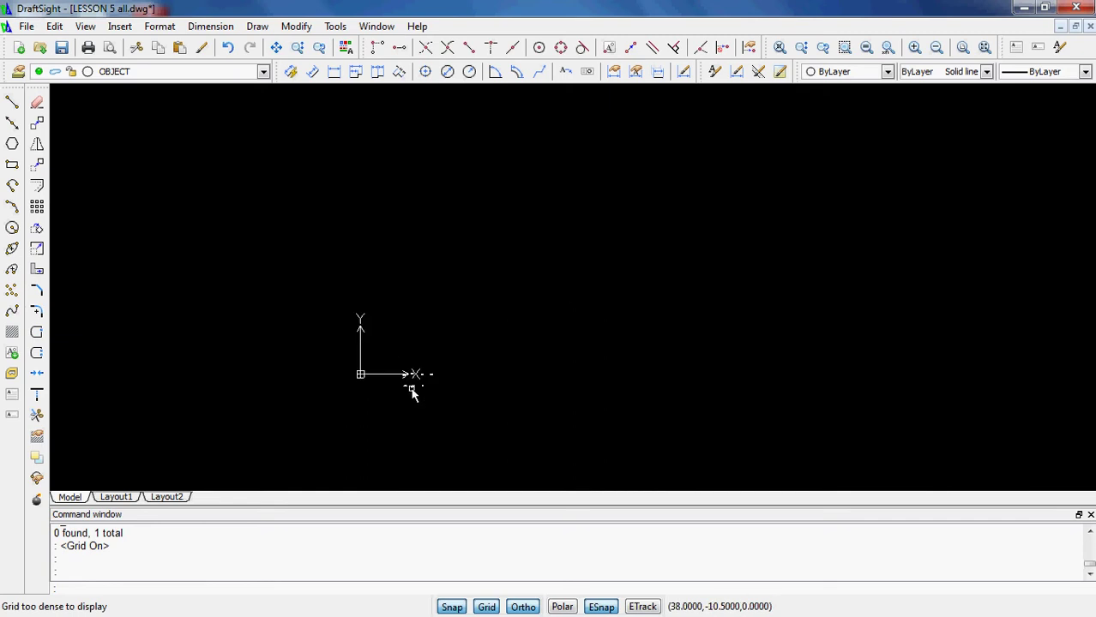
pyautogui.scroll(8, 413, 390)
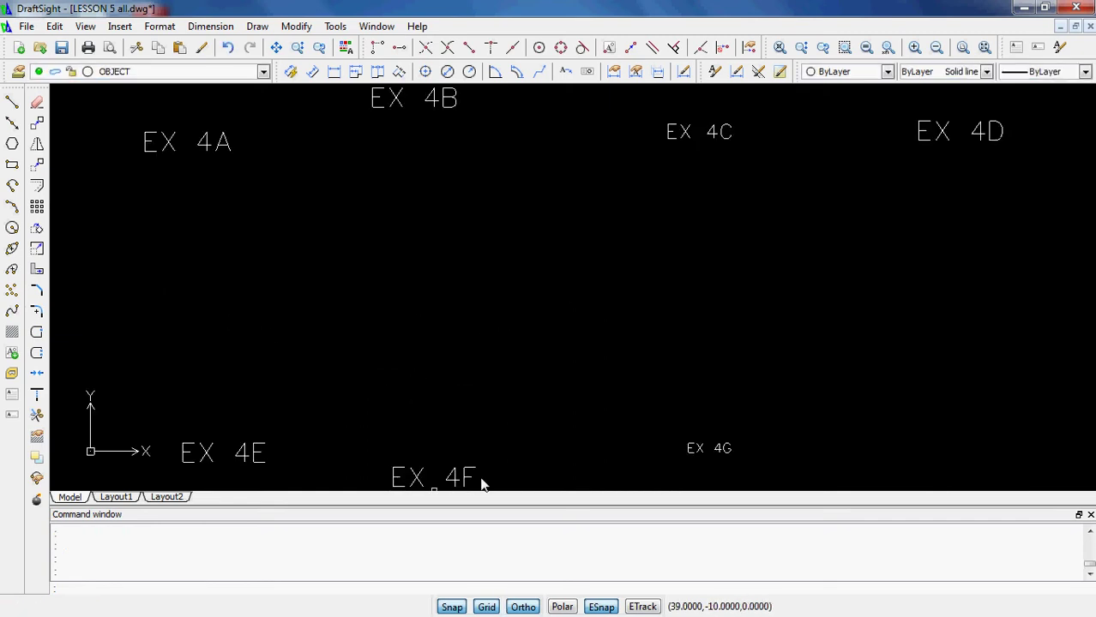
pyautogui.scroll(-3, 485, 476)
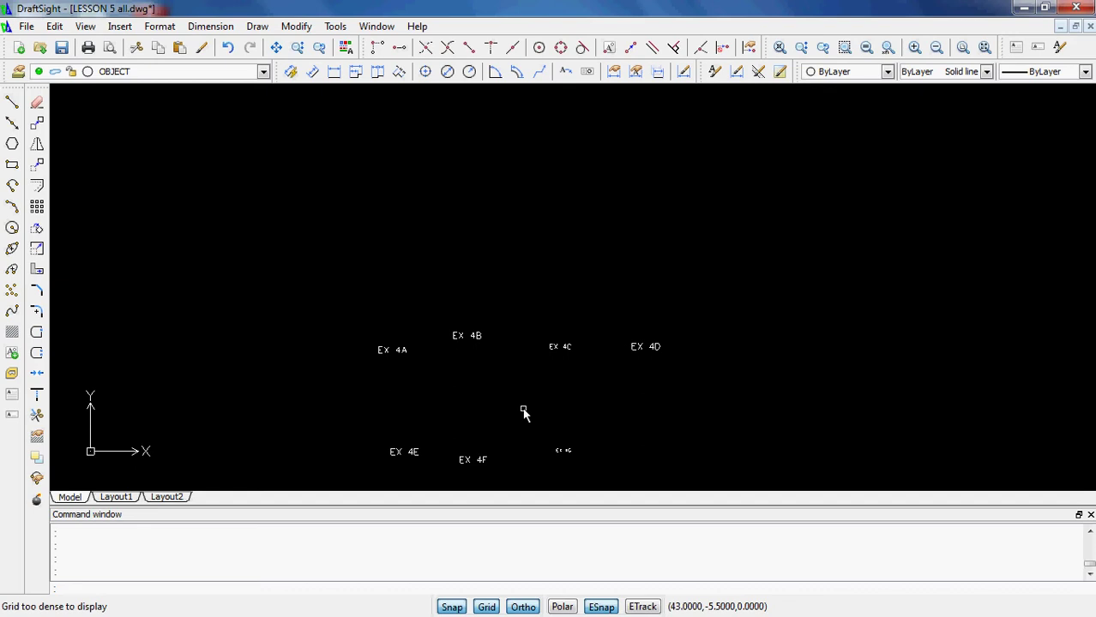
pyautogui.scroll(-5, 525, 414)
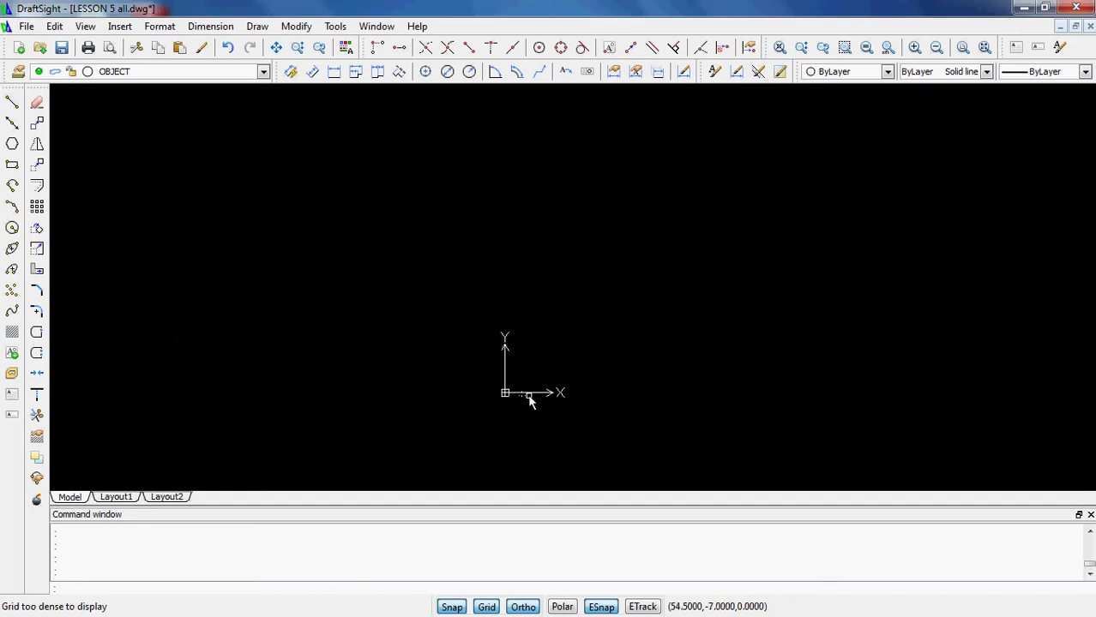
pyautogui.scroll(10, 531, 420)
pyautogui.scroll(-4, 531, 420)
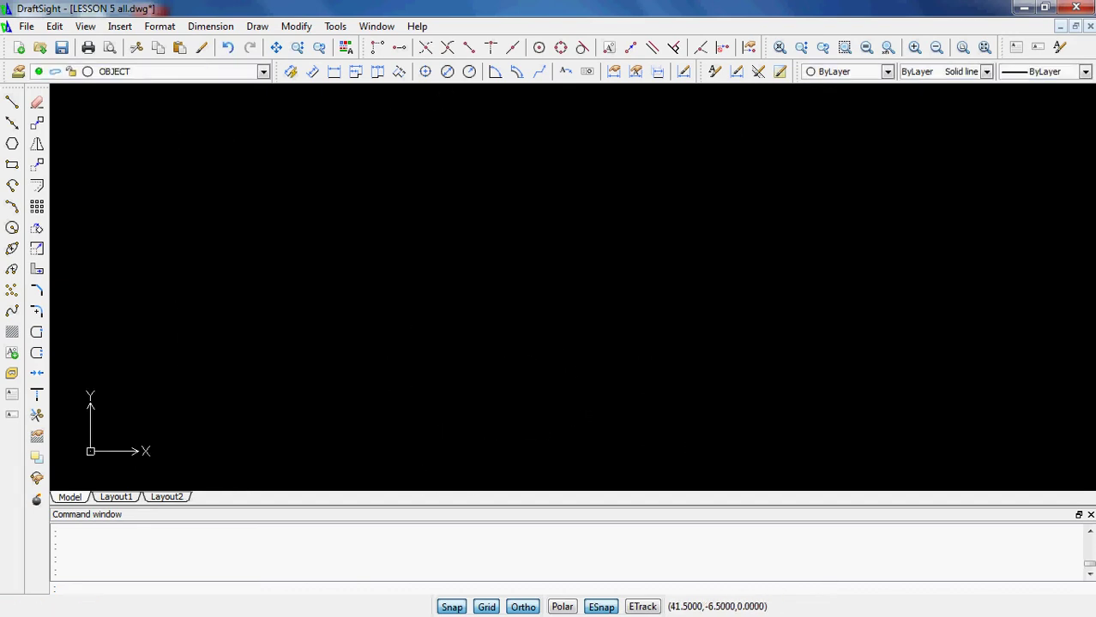
pyautogui.scroll(4, 531, 343)
pyautogui.scroll(-5, 514, 347)
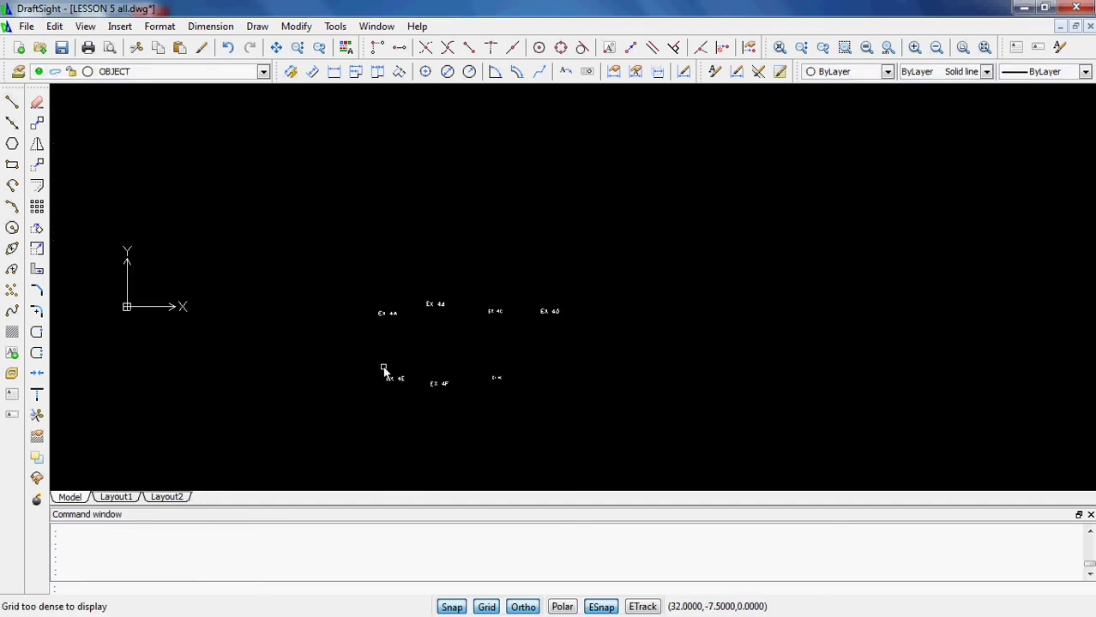
pyautogui.scroll(5, 386, 368)
pyautogui.click(387, 352)
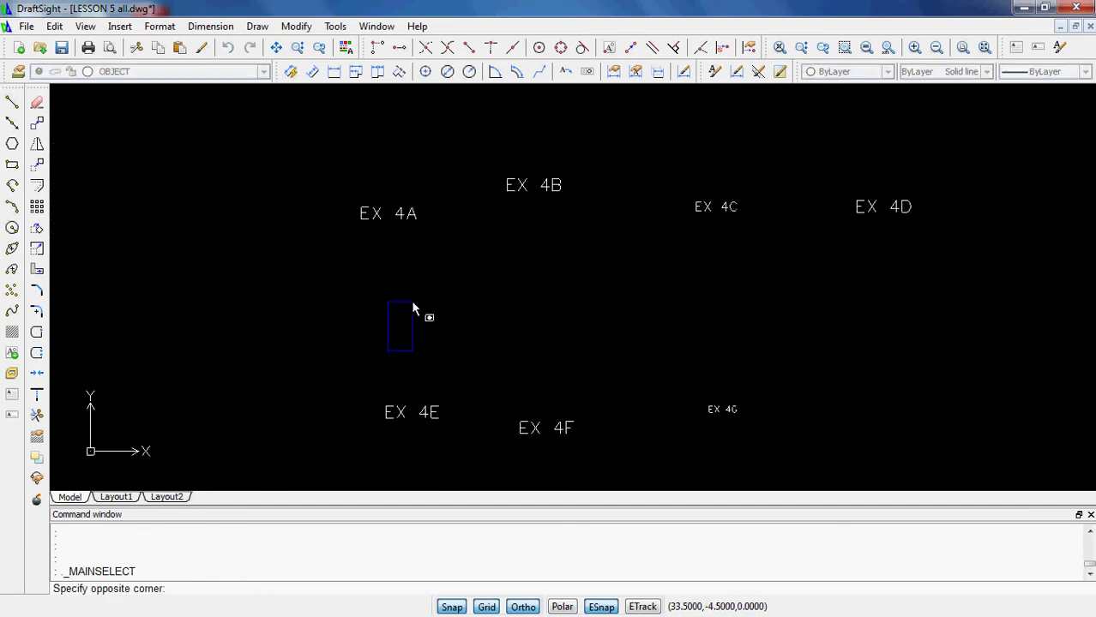
pyautogui.click(425, 343)
pyautogui.scroll(2, 435, 342)
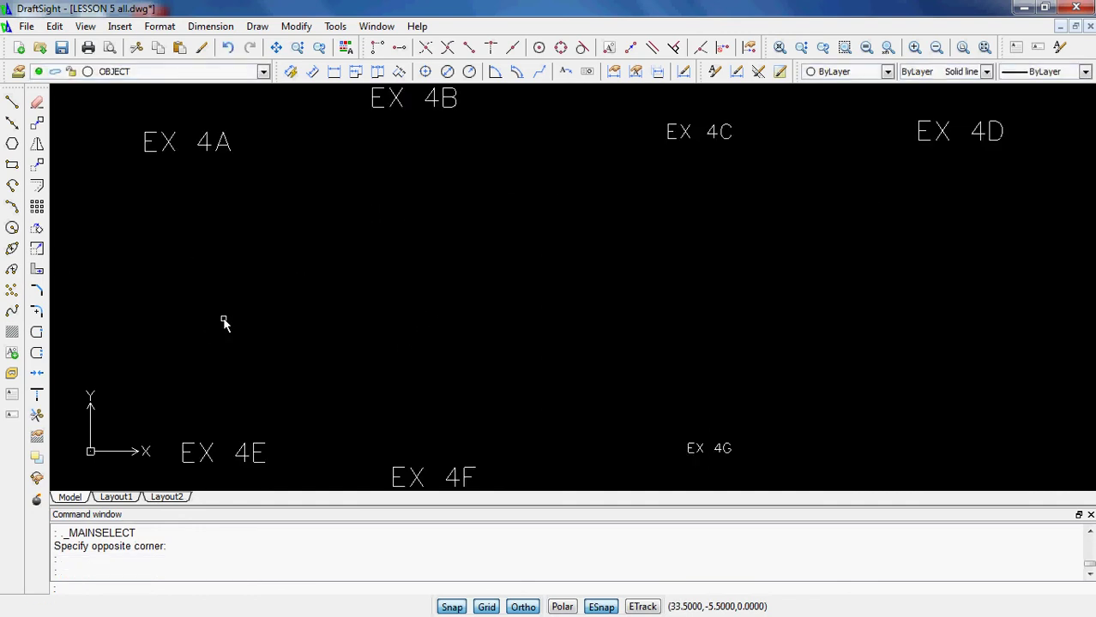
# - Place a point at 38.5, -5 in the open area between the EX 4B and EX 4F labels
pyautogui.press('BackSpace')
pyautogui.write('oint')
pyautogui.press('Return')
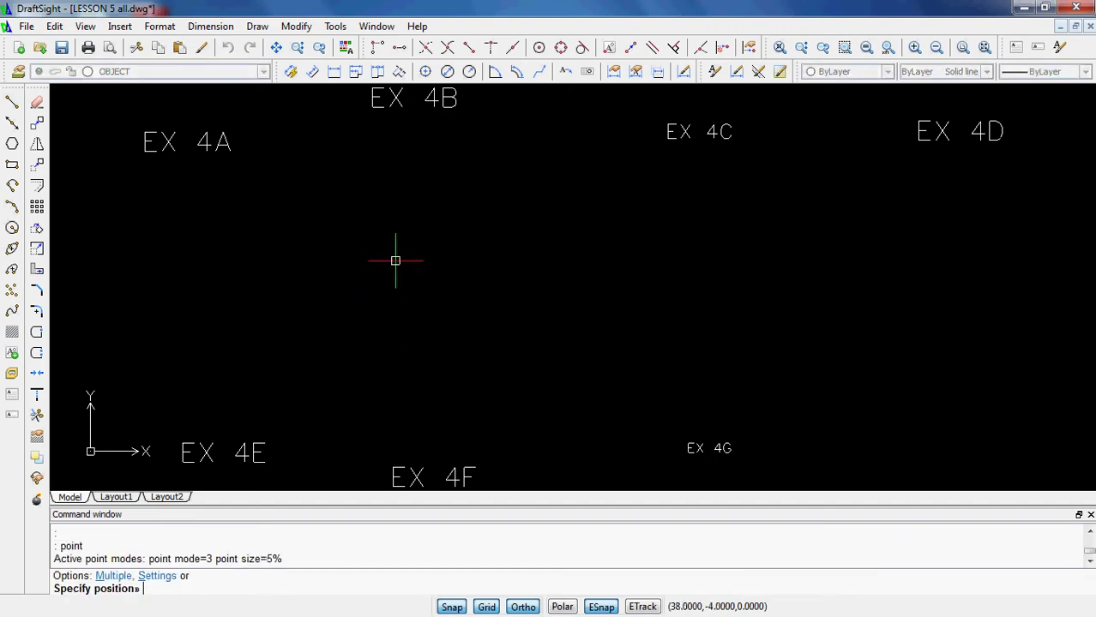
pyautogui.click(415, 299)
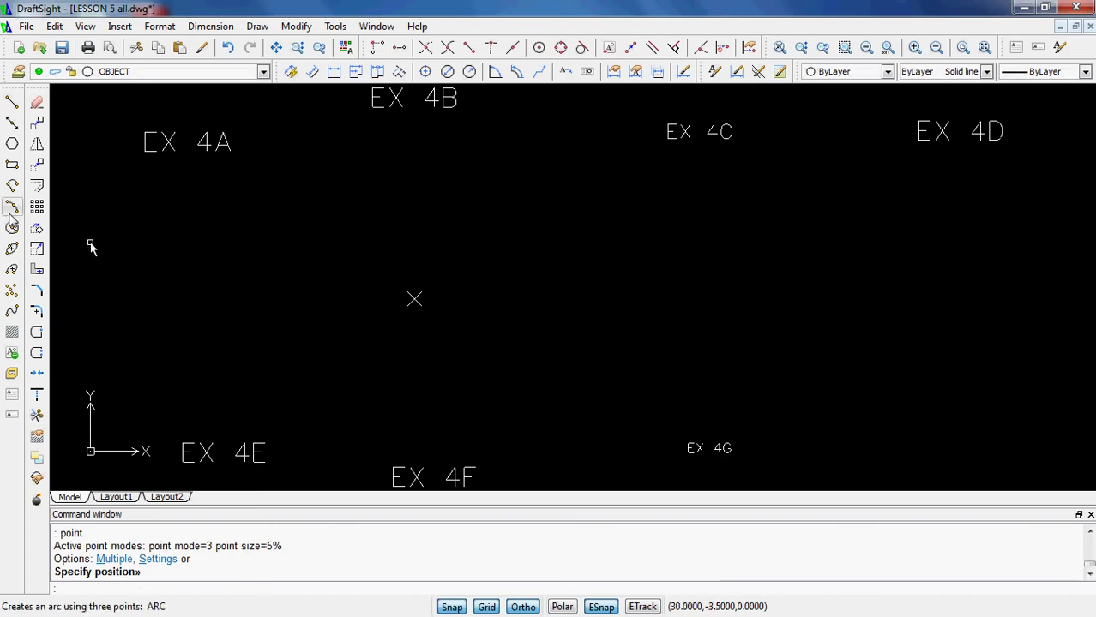
# - Draw a 6-sided polygon centred on the X-marked point using the Side option, with a distance of about 0.5 units
pyautogui.click(12, 143)
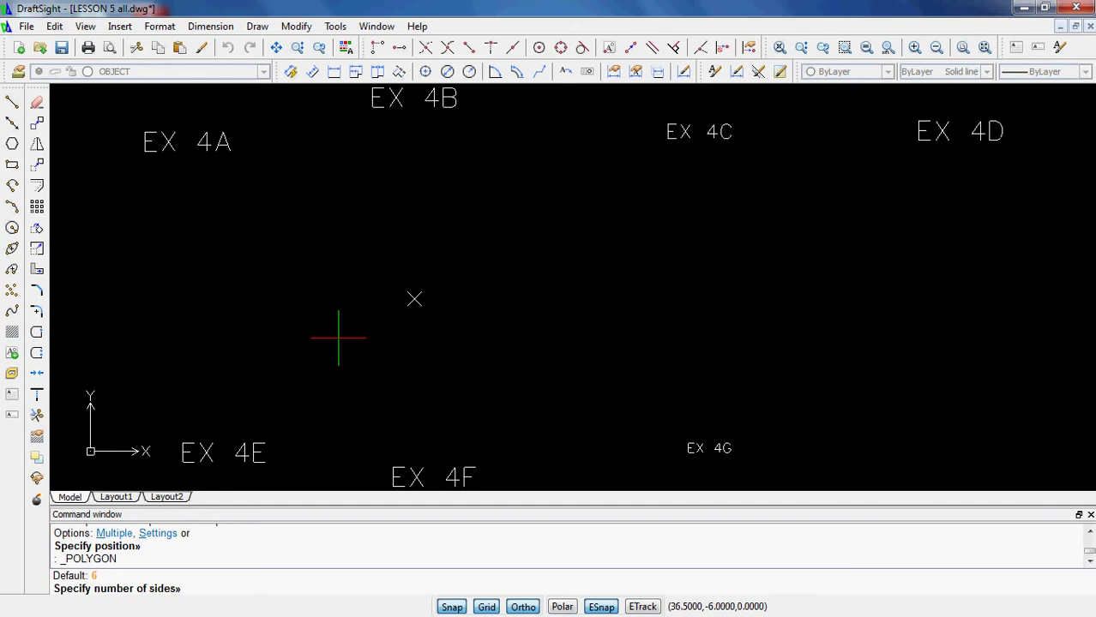
pyautogui.write('6')
pyautogui.press('Return')
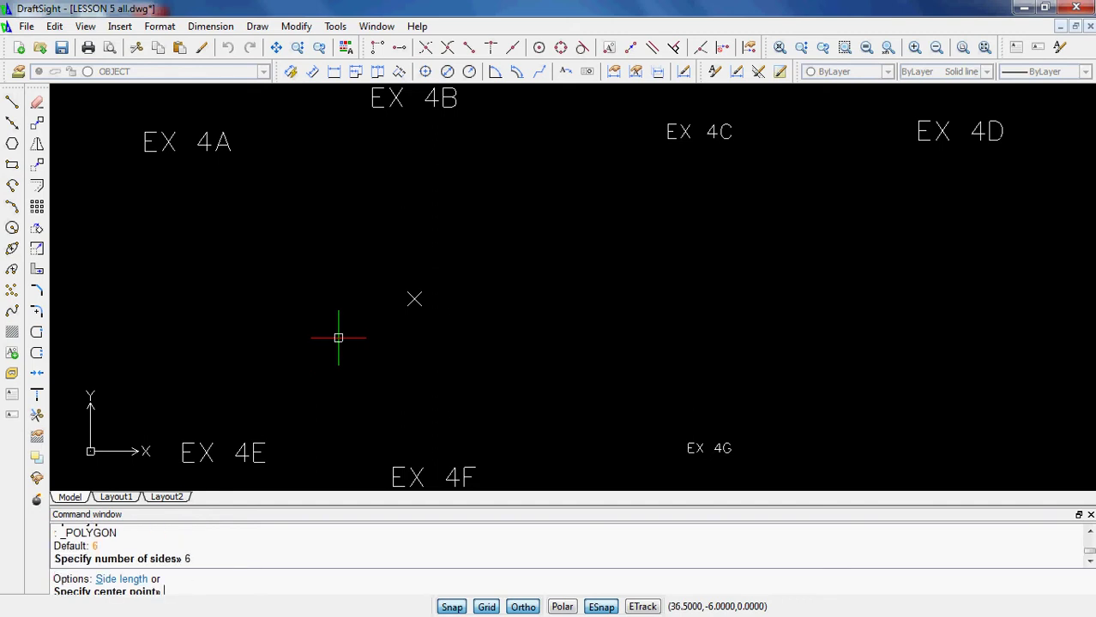
pyautogui.click(414, 299)
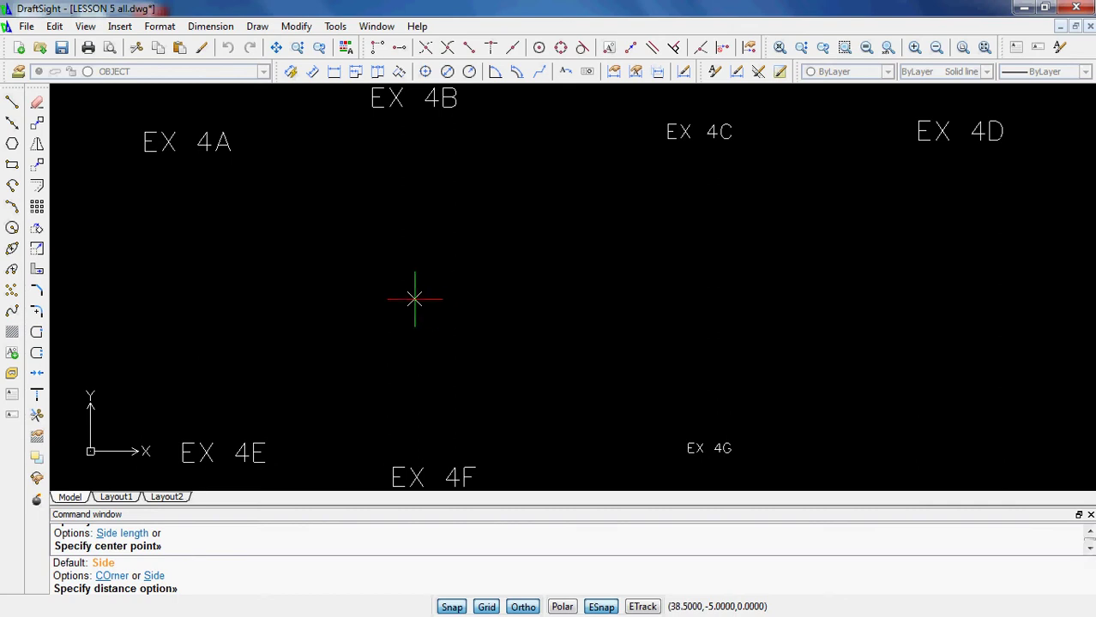
pyautogui.write('s')
pyautogui.press('Return')
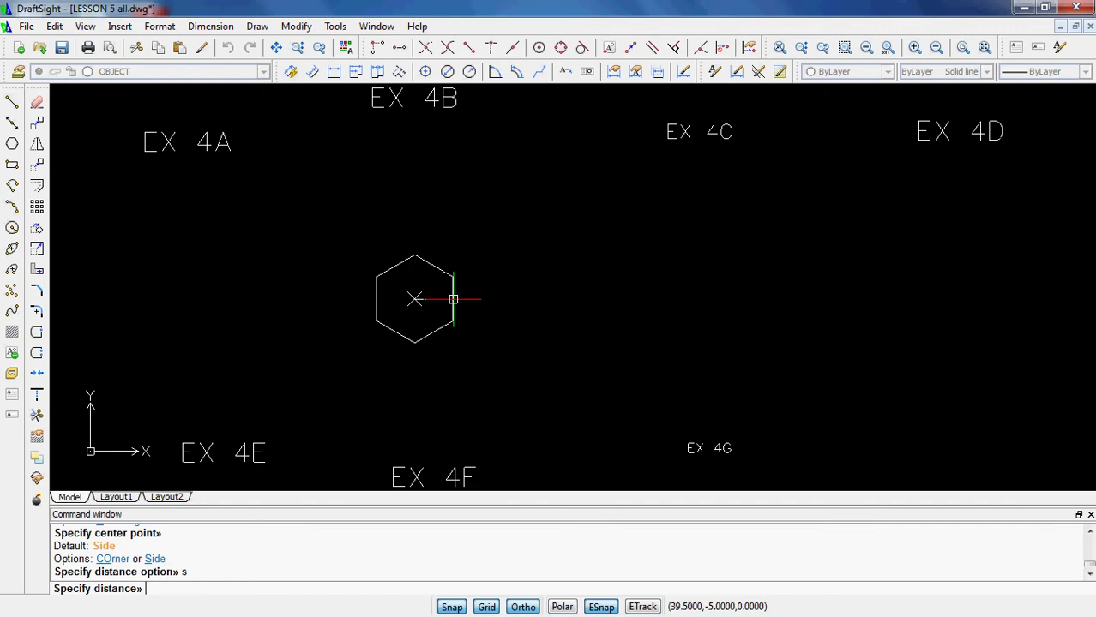
pyautogui.click(434, 300)
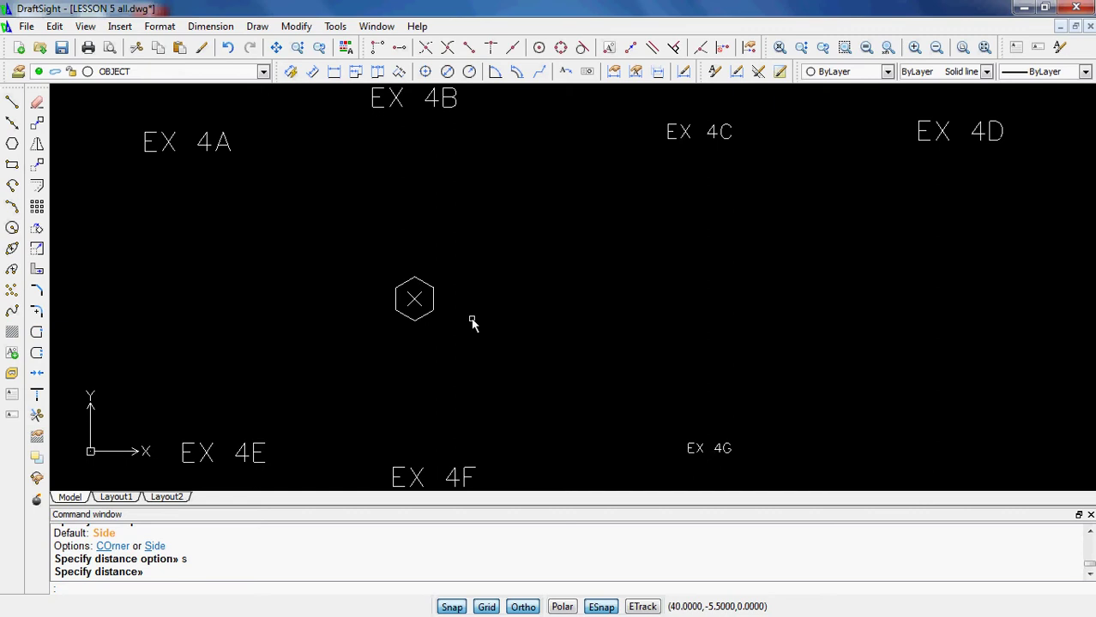
# - Draw a second concentric hexagon around the point using the Side option, with a distance of about 1 unit
pyautogui.press('Return')
pyautogui.press('Return')
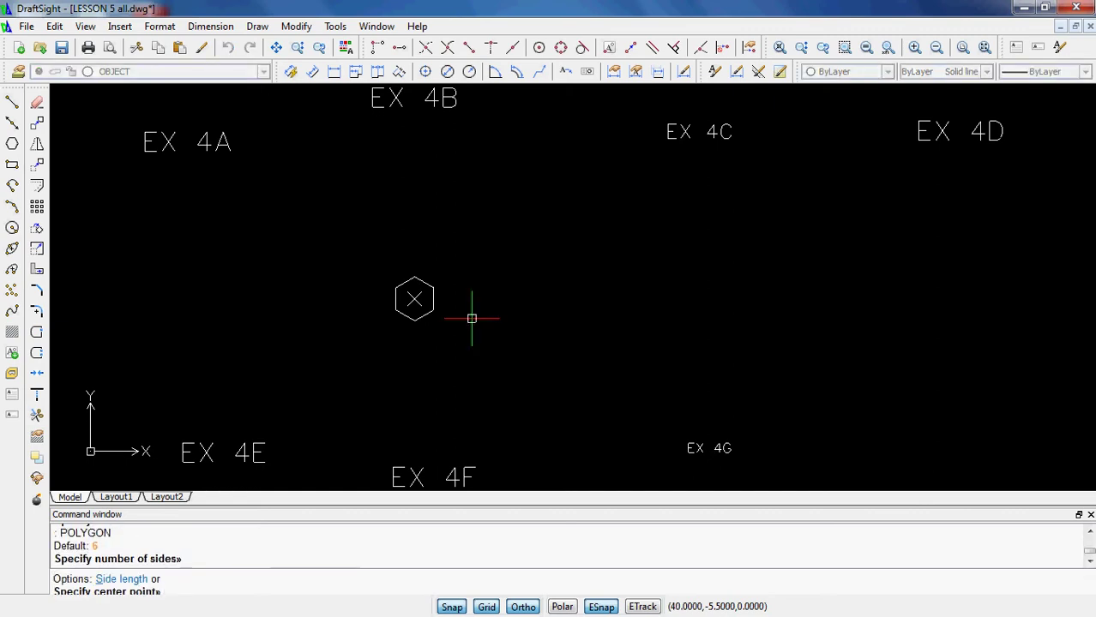
pyautogui.click(414, 298)
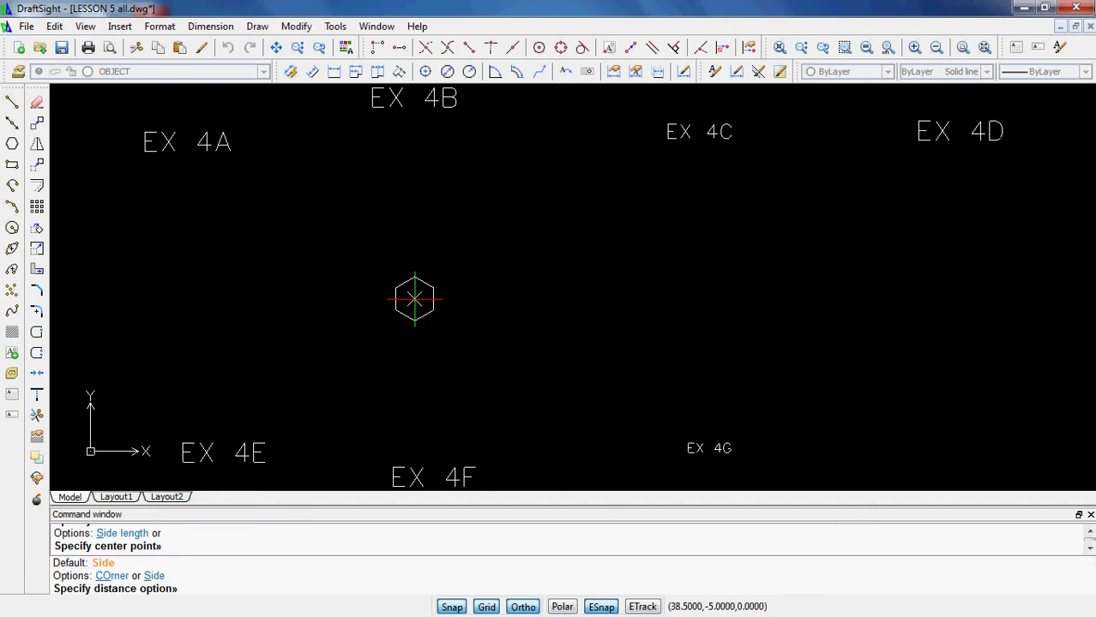
pyautogui.write('s')
pyautogui.press('Return')
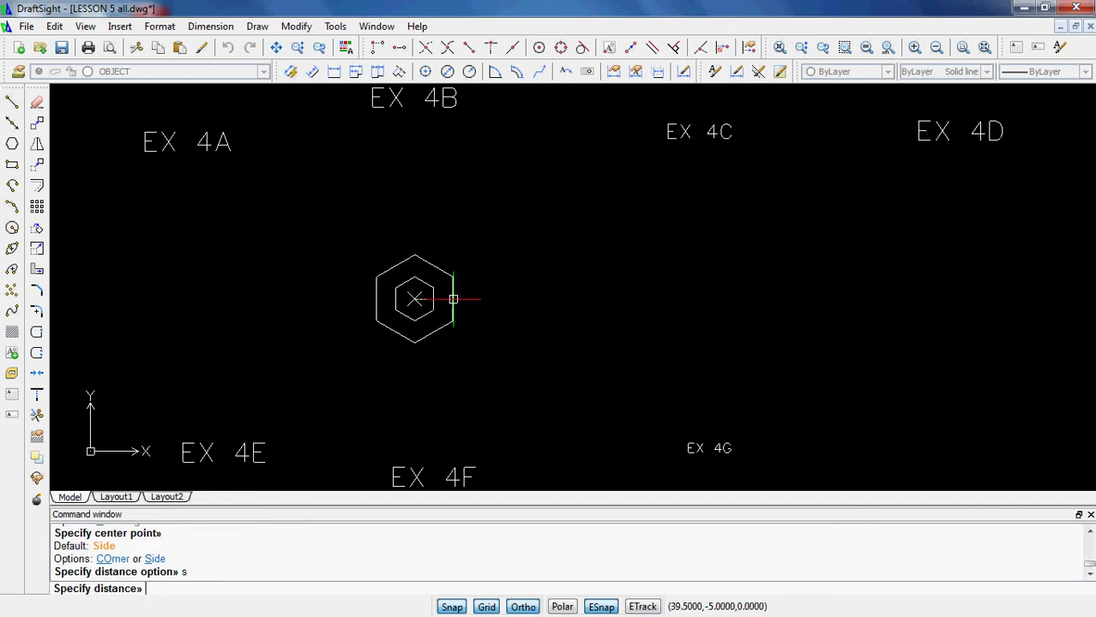
pyautogui.click(453, 299)
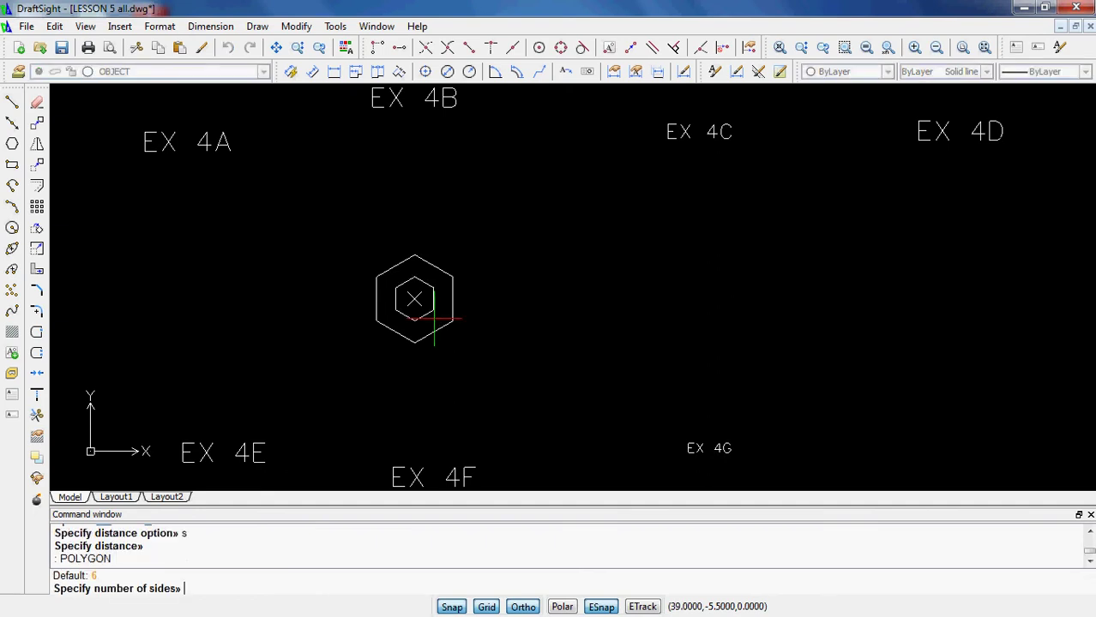
# - Draw a third concentric hexagon around the X-marked point using the Side option, with a distance of about 1.5 units
pyautogui.press('Return')
pyautogui.press('Return')
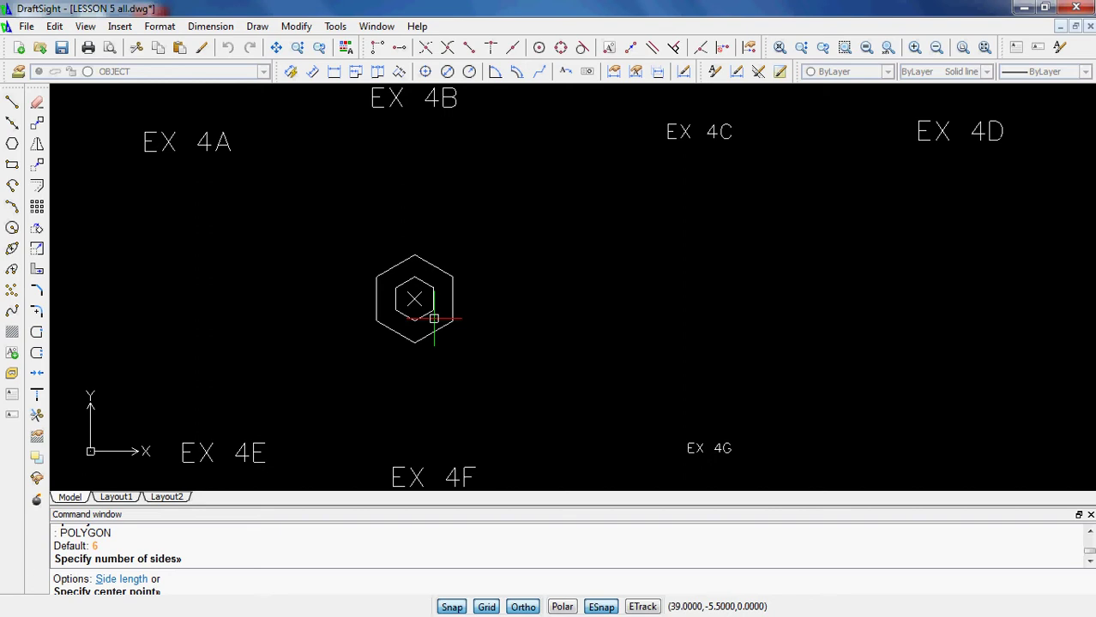
pyautogui.click(414, 298)
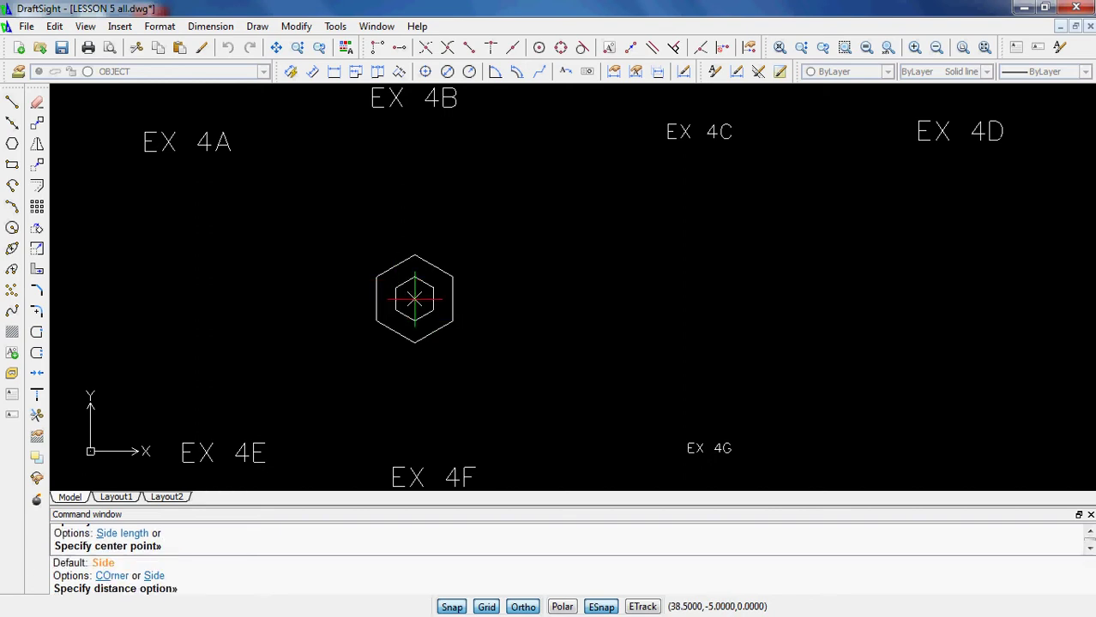
pyautogui.write('s')
pyautogui.press('Return')
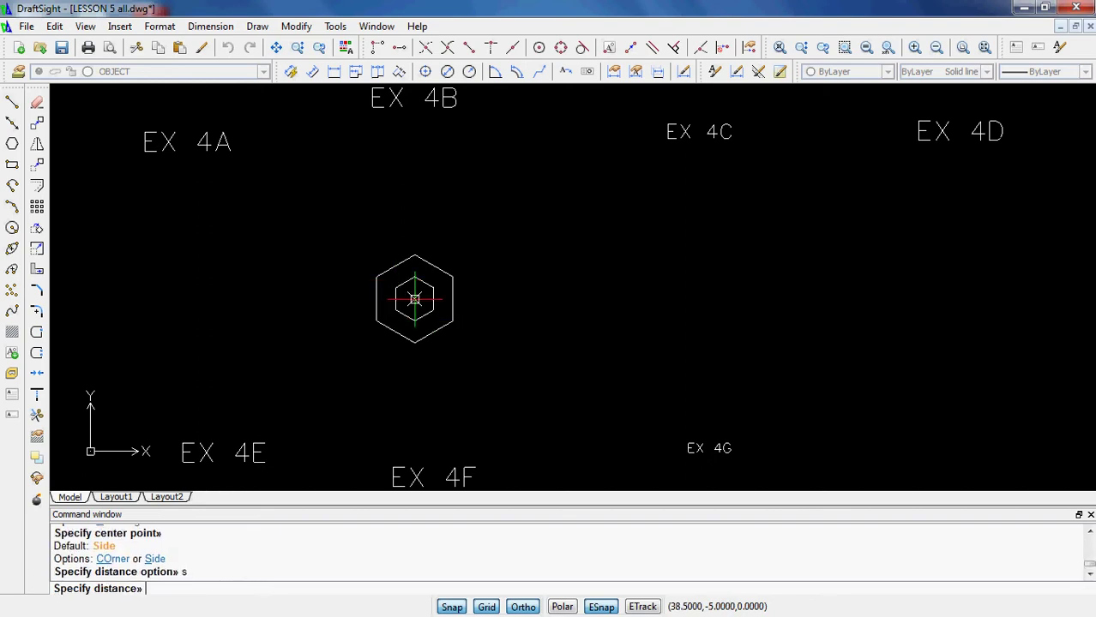
pyautogui.click(472, 299)
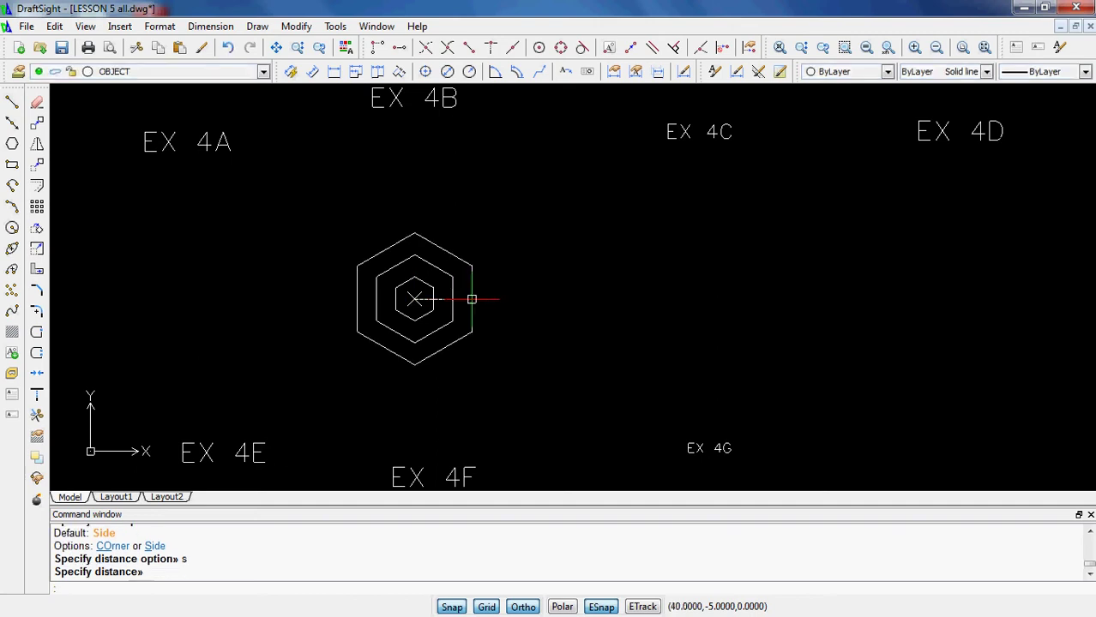
# - Draw a fourth concentric hexagon around the X-marked point using the Side option, with a distance of about 2 units
pyautogui.press('Return')
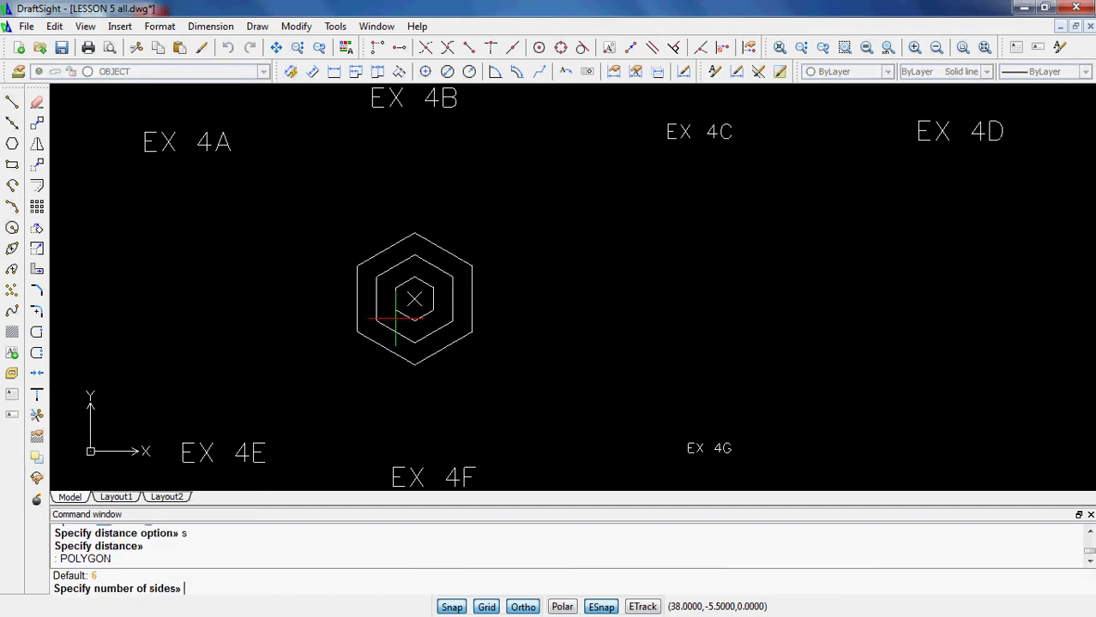
pyautogui.press('Return')
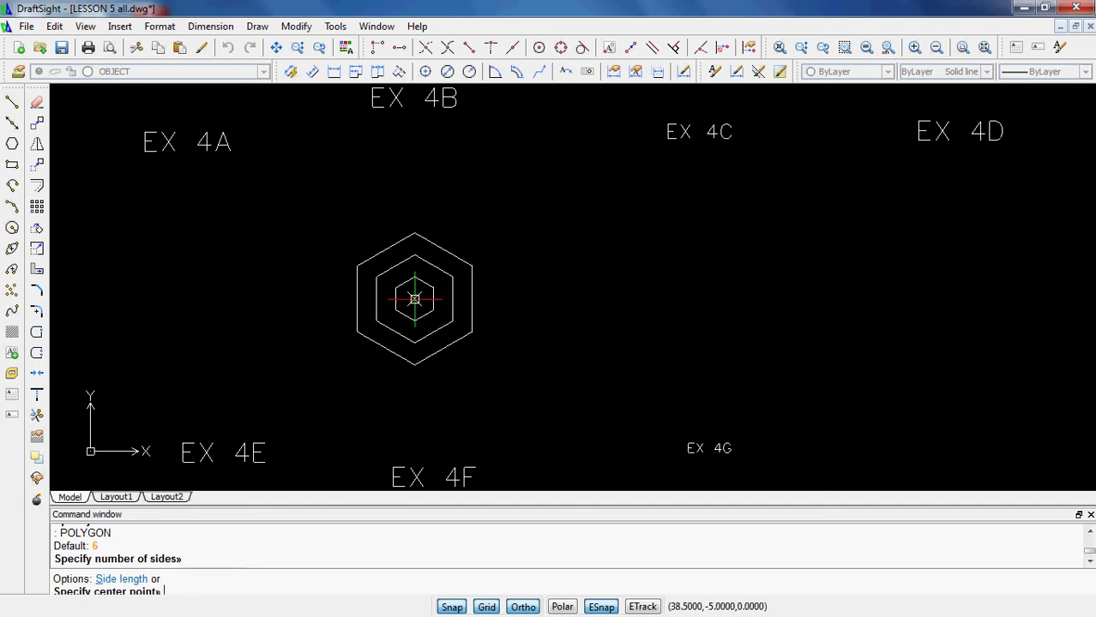
pyautogui.click(414, 299)
pyautogui.write('stance option»')
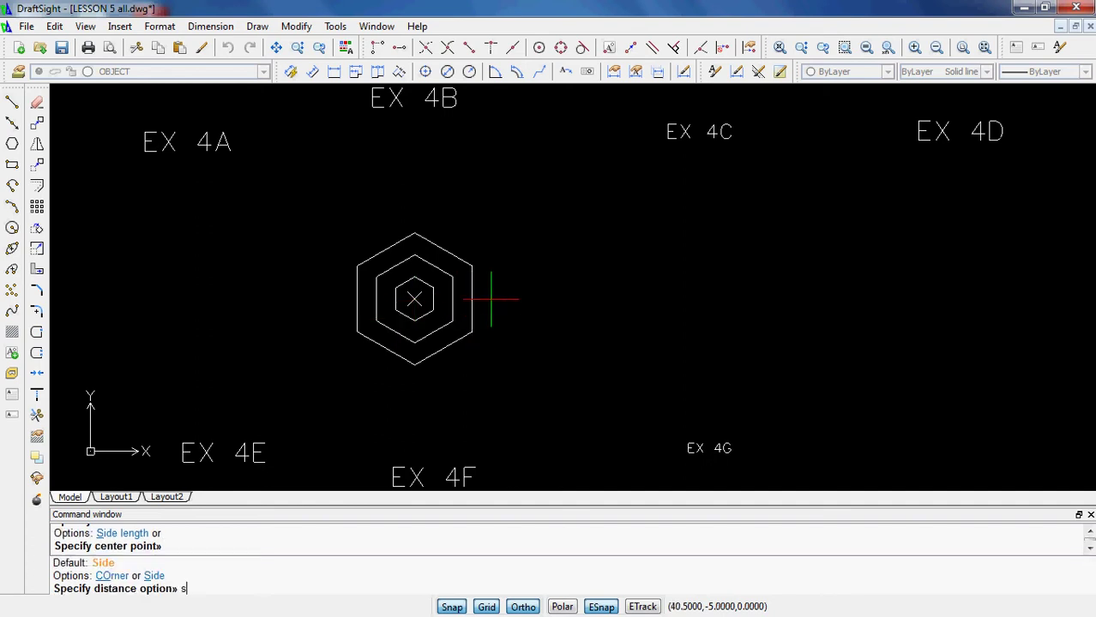
pyautogui.press('Return')
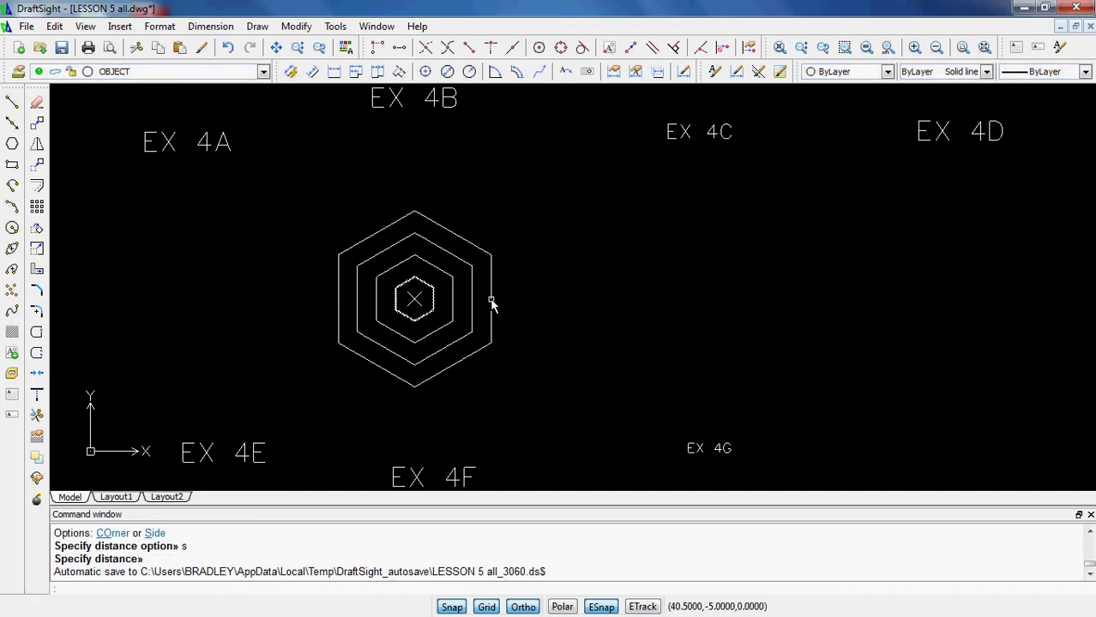
pyautogui.press('Escape')
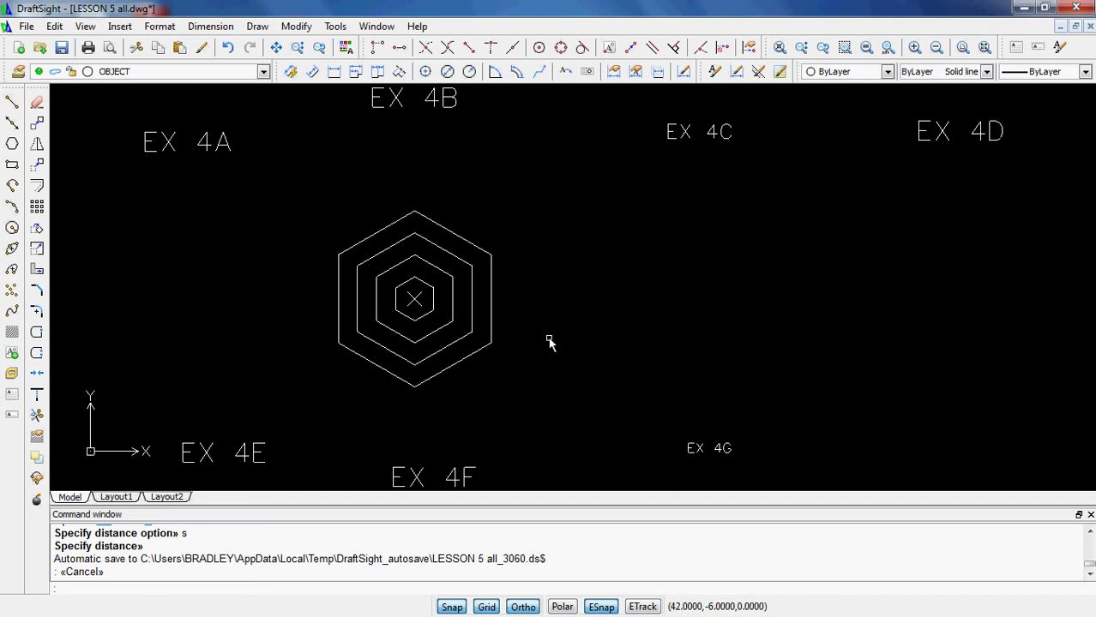
# - Examine the properties of the point at the centre of the hexagons, and close the palette
pyautogui.click(414, 298)
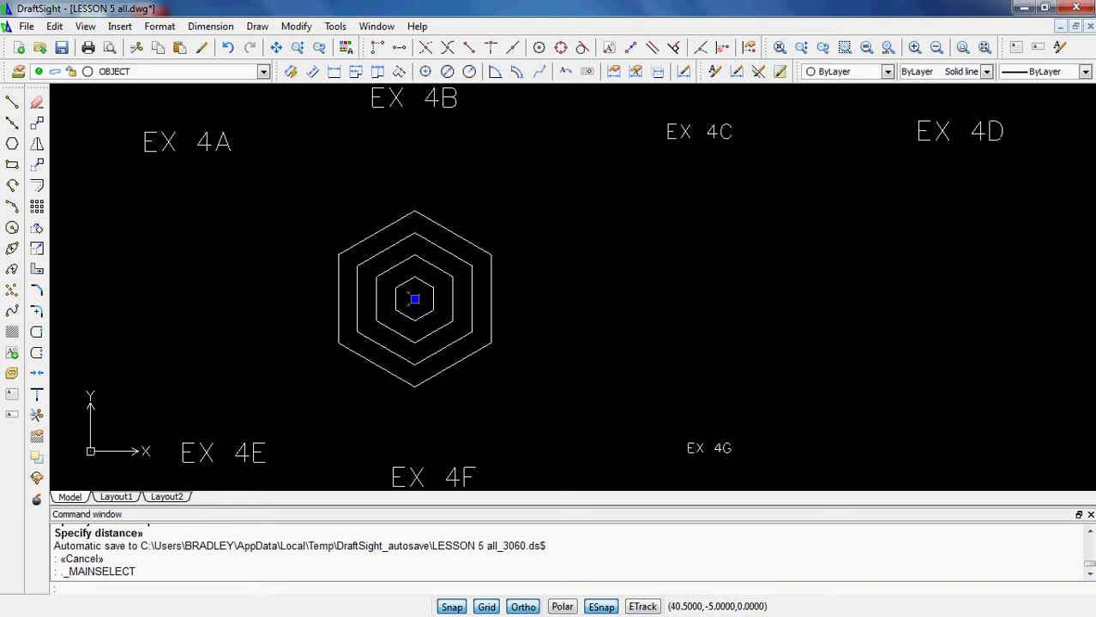
pyautogui.doubleClick(414, 298)
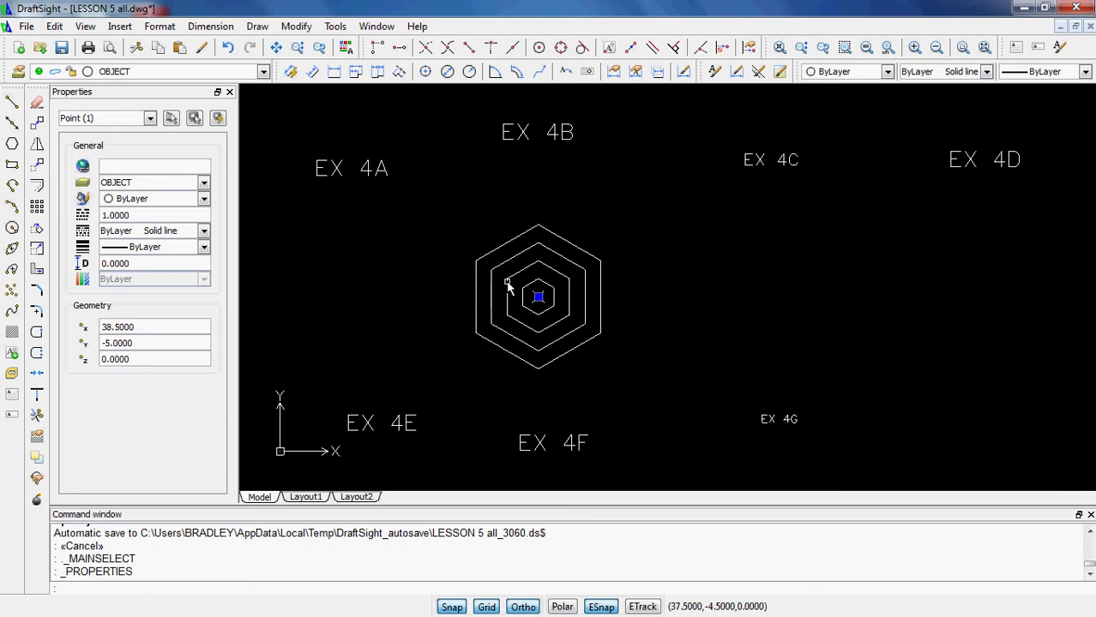
pyautogui.press('Escape')
pyautogui.press('Escape')
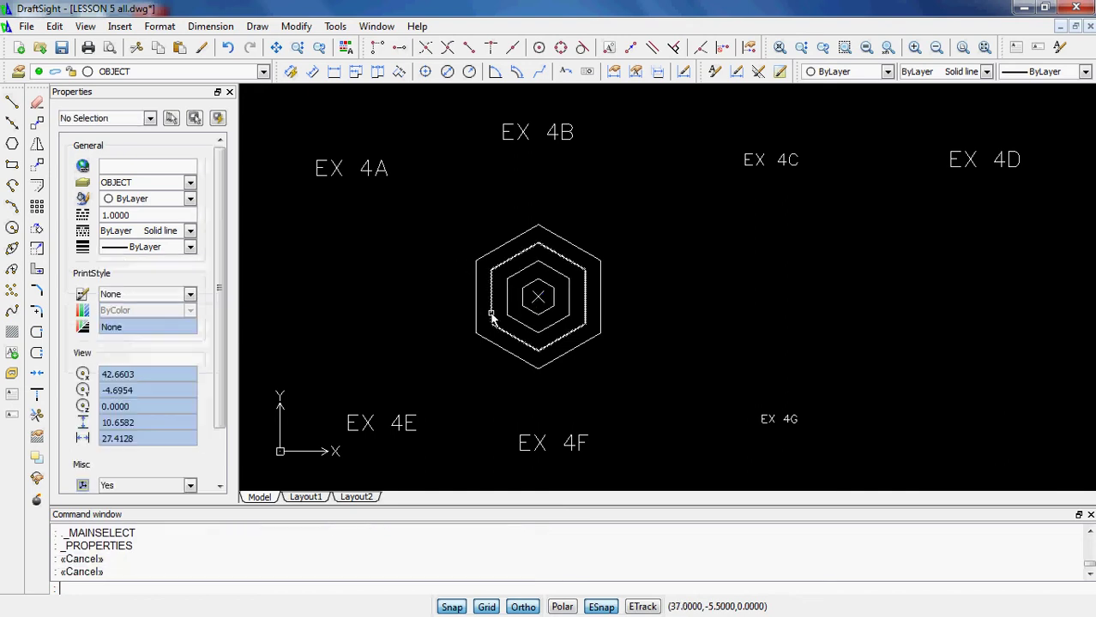
pyautogui.click(229, 92)
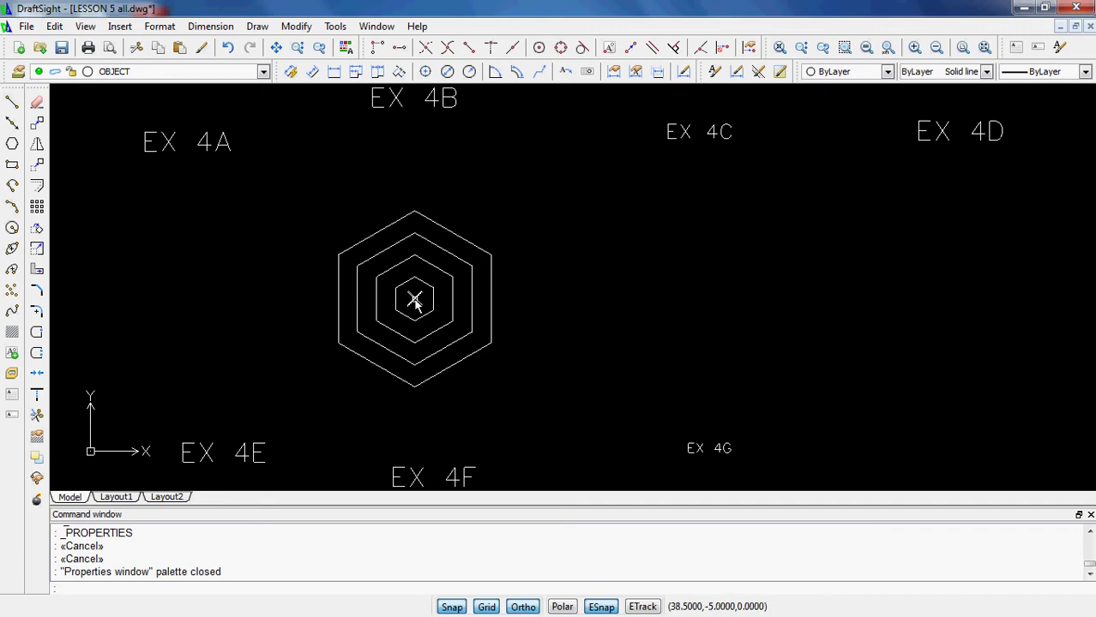
# - Change the point display type to a circle with a centre dot through the Point command's Settings option, and check the centre point
pyautogui.write('point')
pyautogui.press('Return')
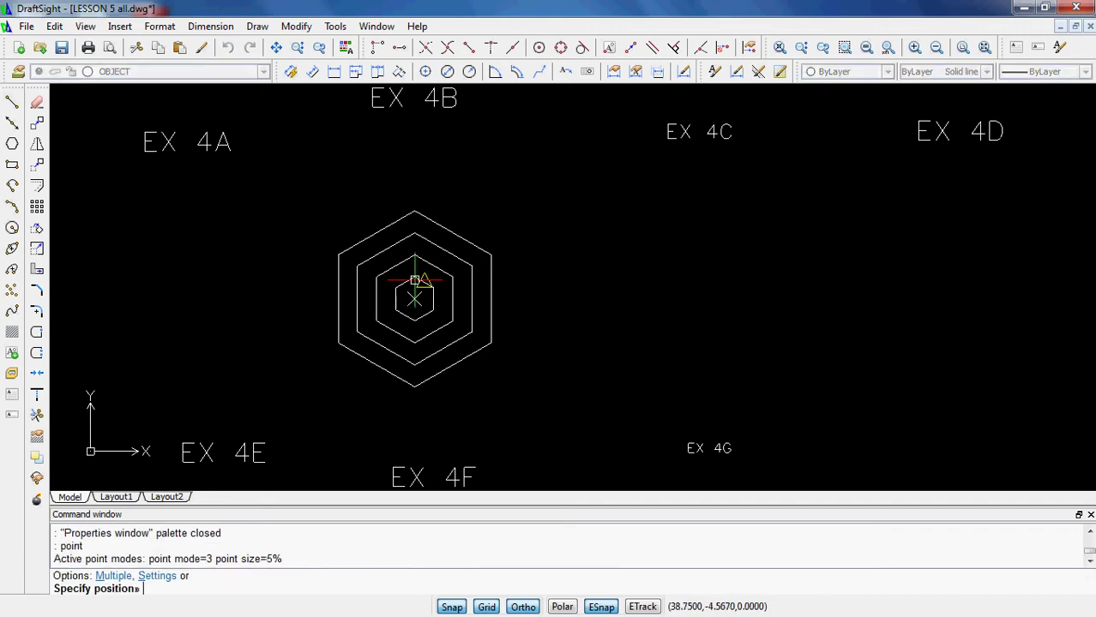
pyautogui.write('s')
pyautogui.press('Return')
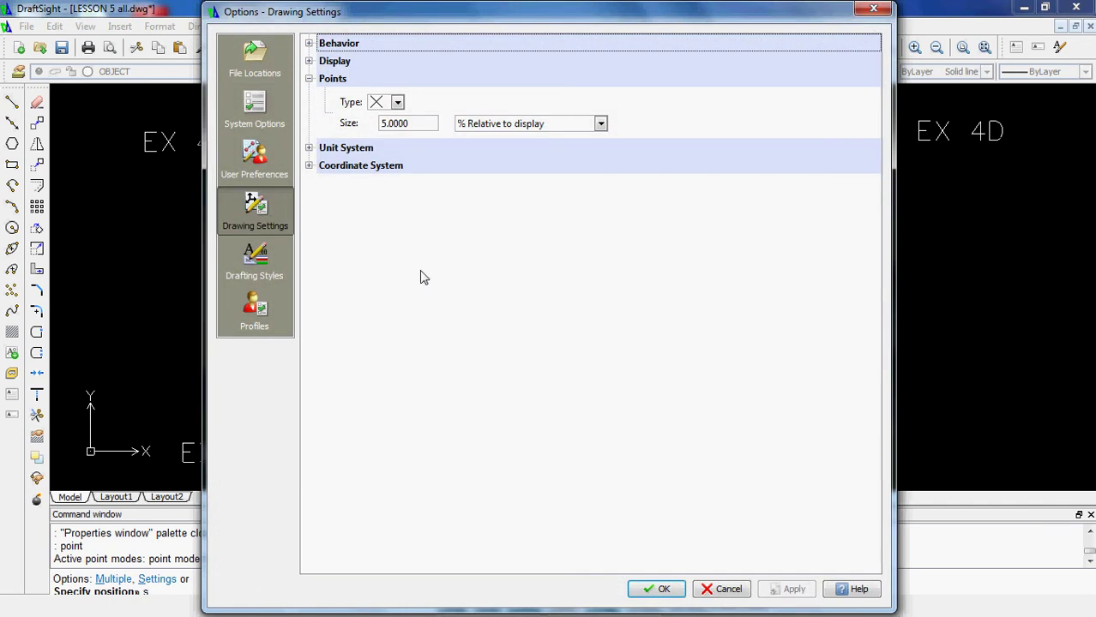
pyautogui.click(397, 102)
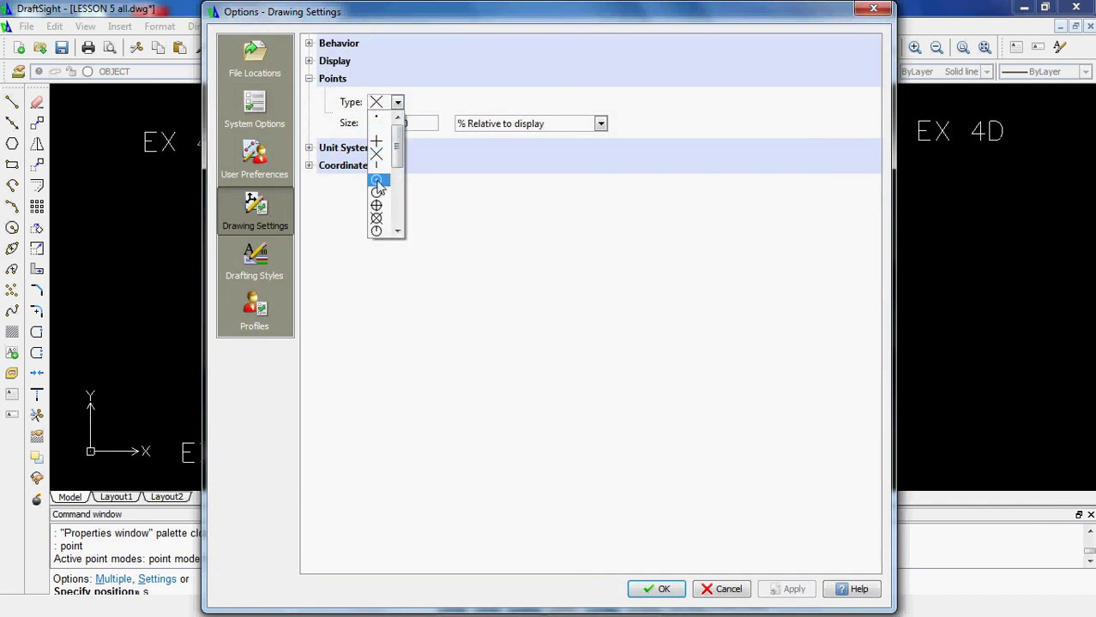
pyautogui.click(378, 182)
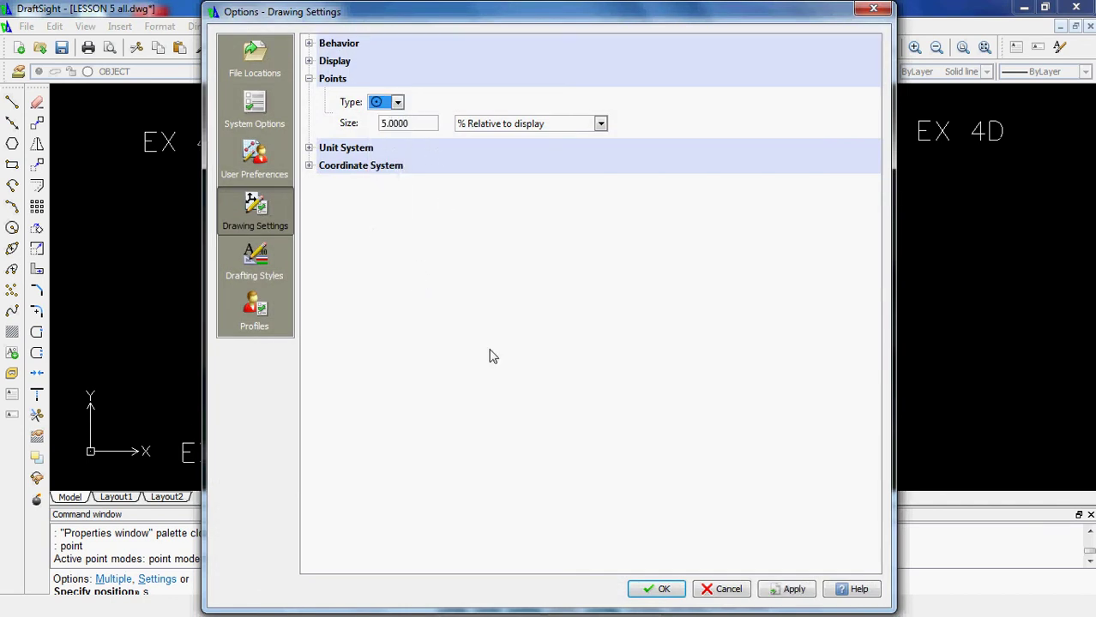
pyautogui.click(660, 590)
pyautogui.scroll(5, 424, 303)
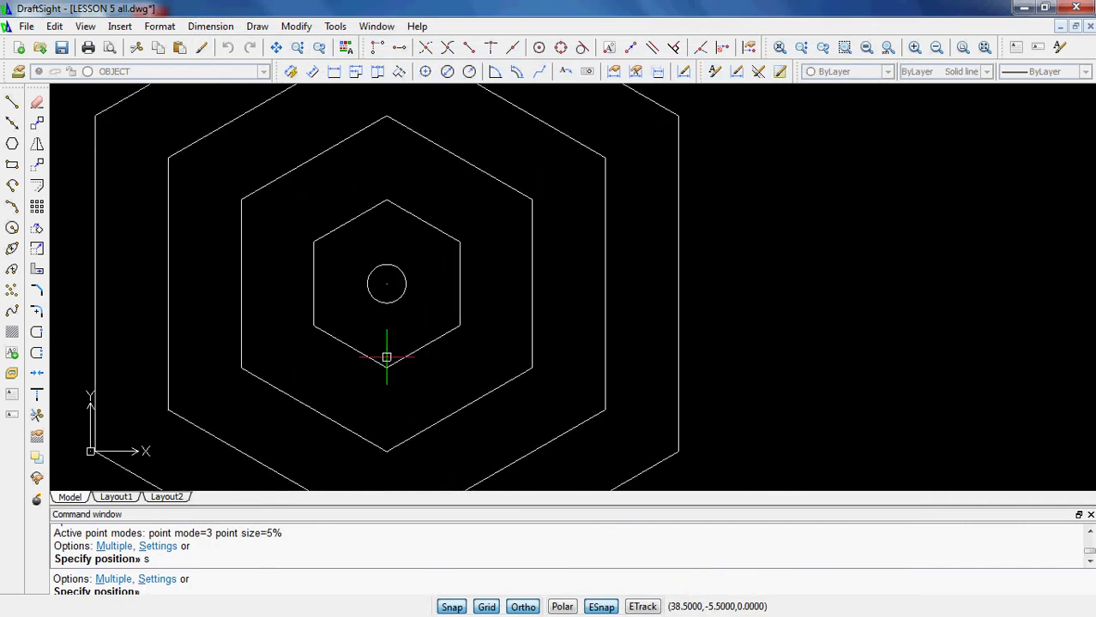
pyautogui.press('Escape')
pyautogui.scroll(-6, 386, 287)
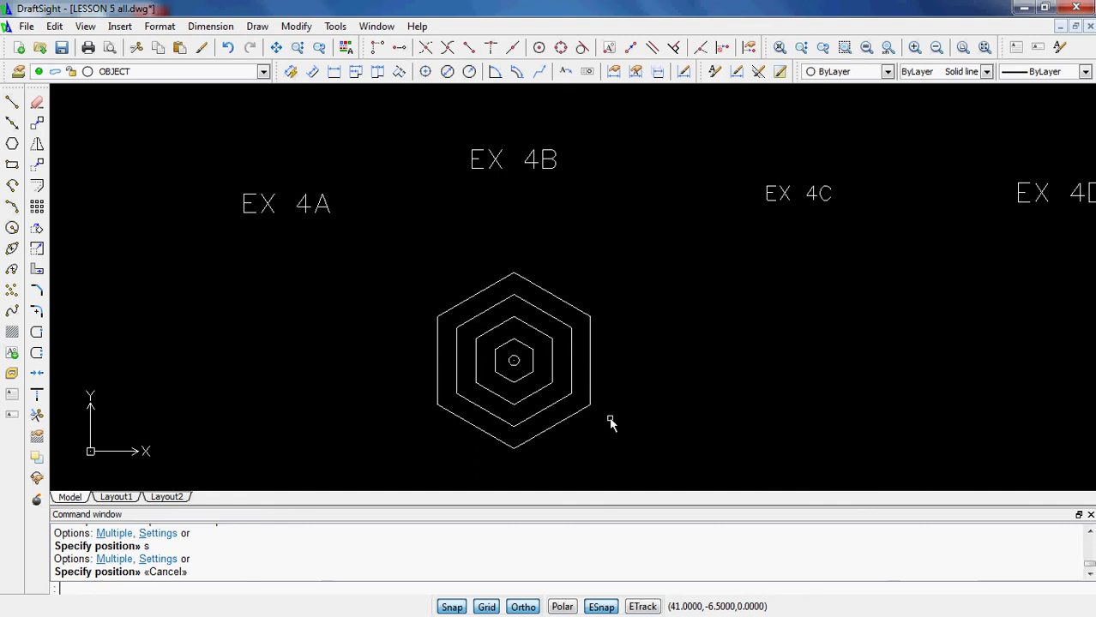
pyautogui.press('Escape')
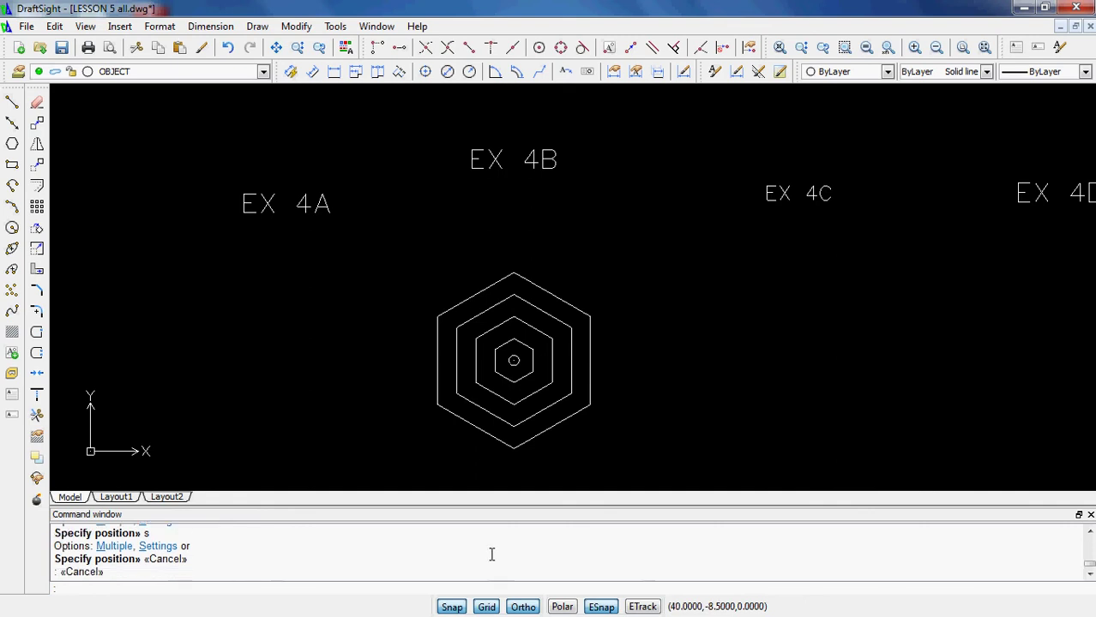
# - Turn off Snap and delete the four concentric hexagons together with their centre point
pyautogui.click(452, 606)
pyautogui.click(632, 440)
pyautogui.click(366, 296)
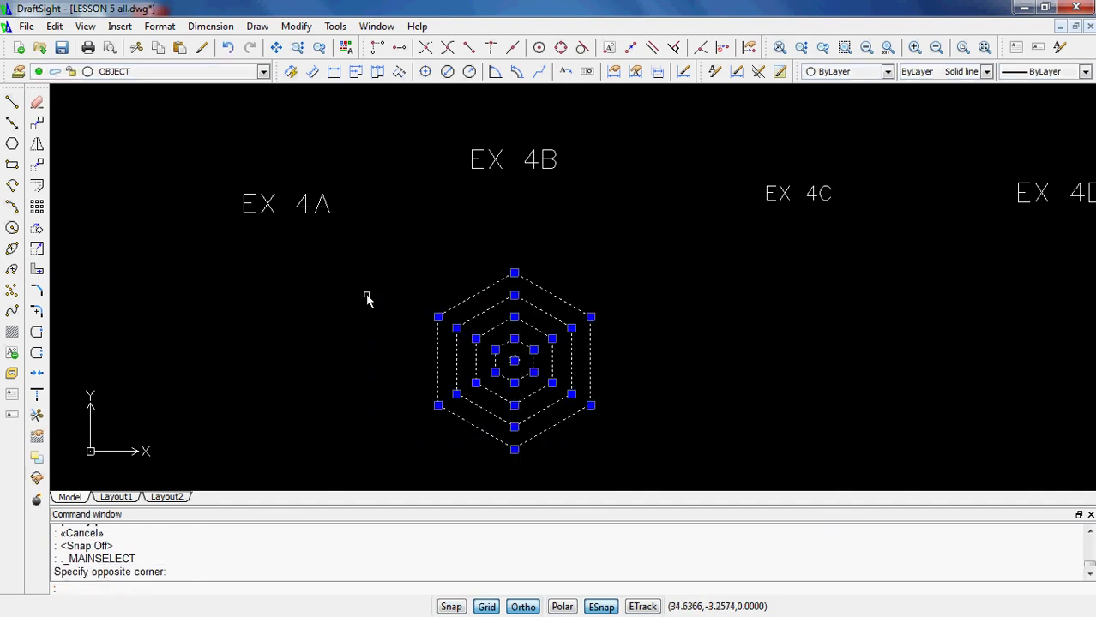
pyautogui.press('Delete')
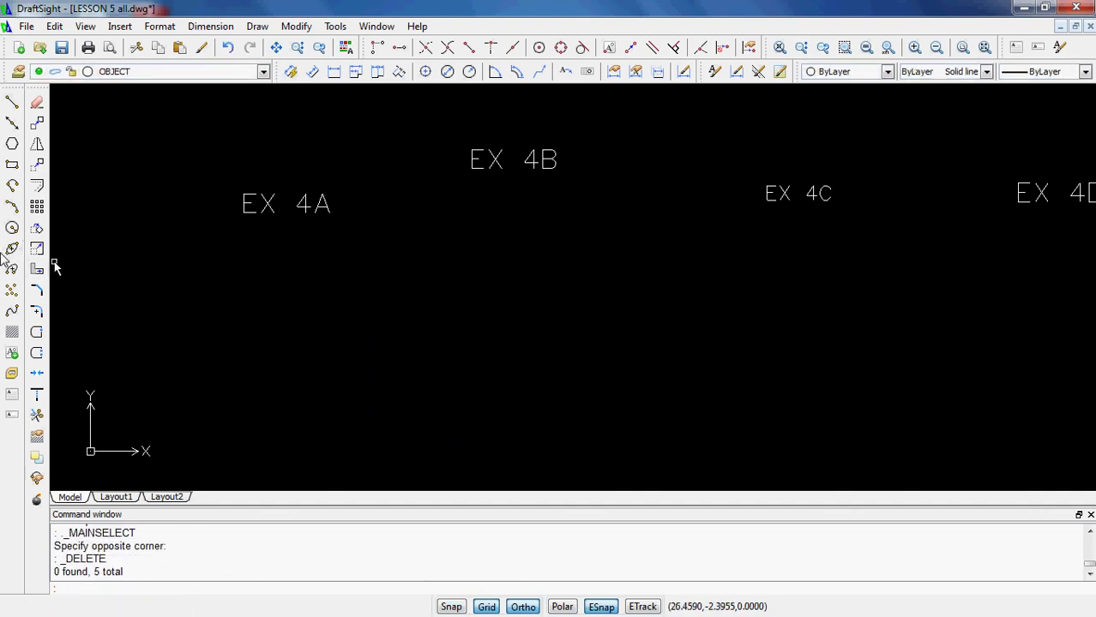
# - Draw a horizontal ellipse about 3.9 units long and 1.3 units high below the EX 4B label
pyautogui.click(12, 249)
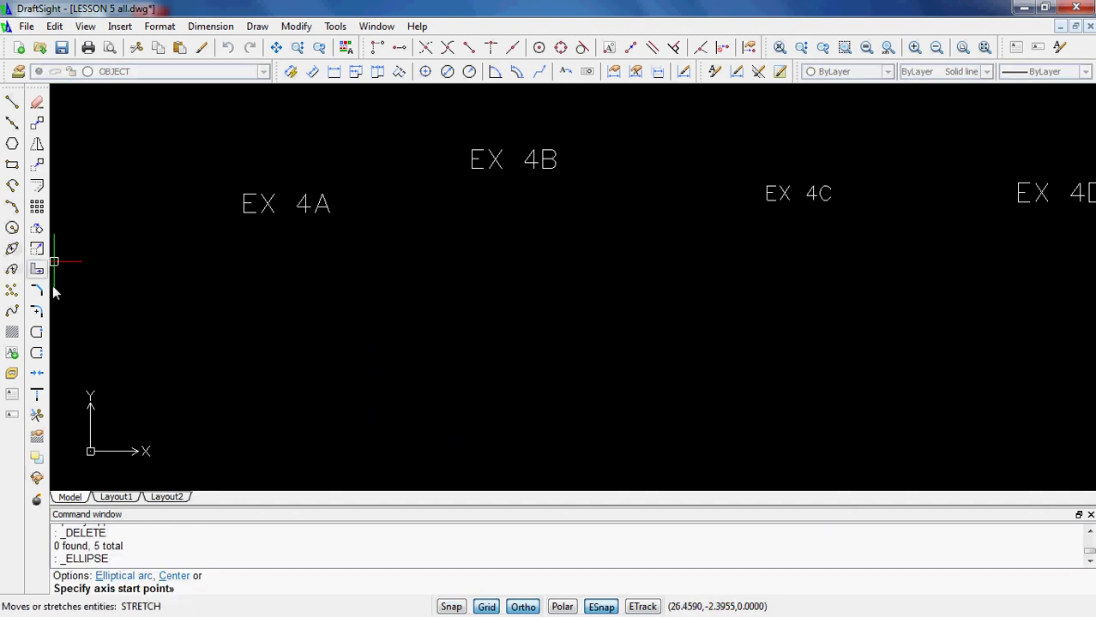
pyautogui.click(374, 355)
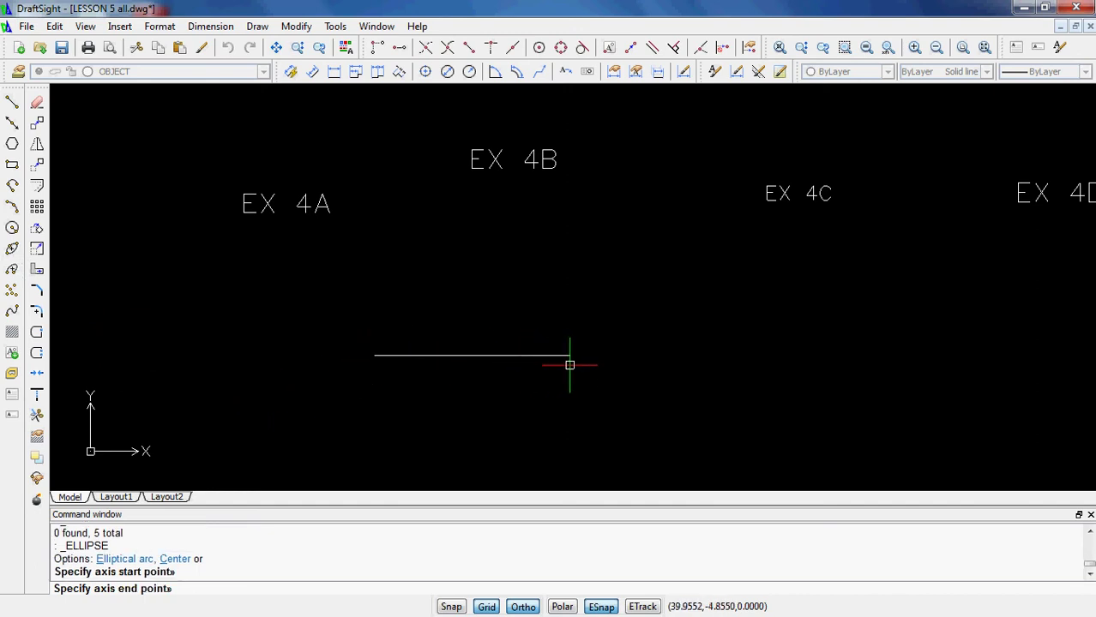
pyautogui.click(522, 363)
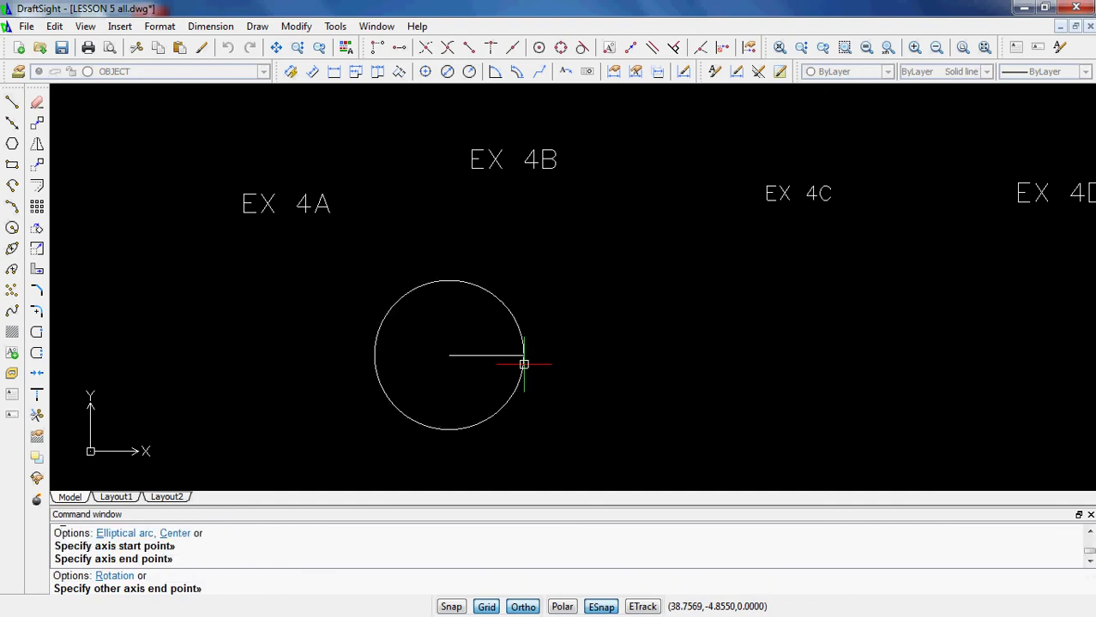
pyautogui.click(474, 341)
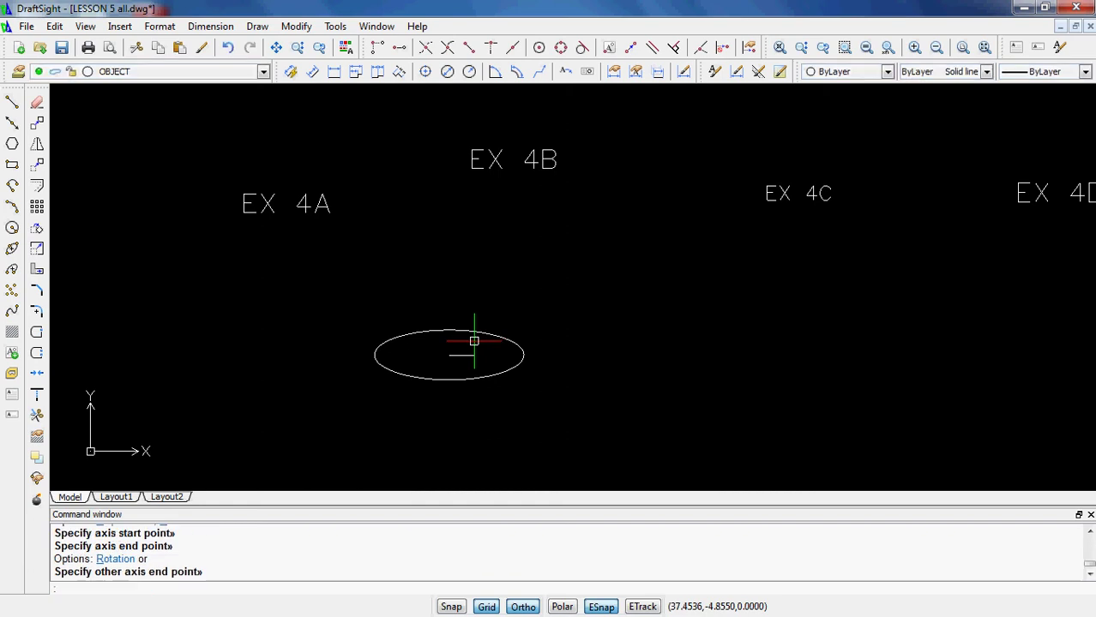
# - Copy the ellipse and paste three overlapping copies stepping up and to the left toward the EX 4A label
pyautogui.click(553, 423)
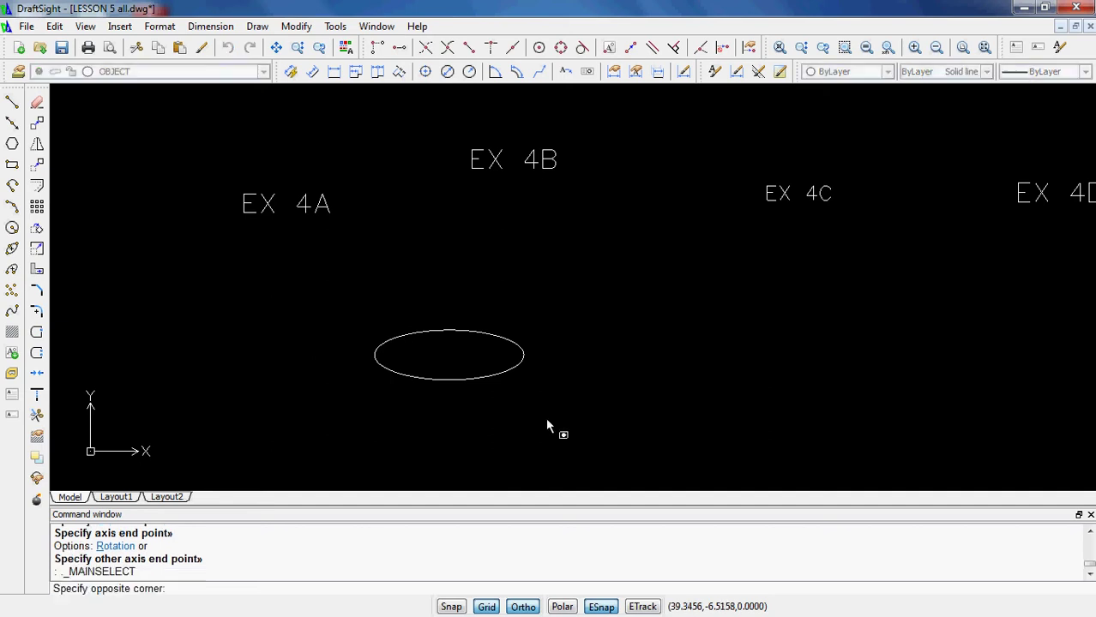
pyautogui.click(385, 316)
pyautogui.hotkey('ctrl', 'c')
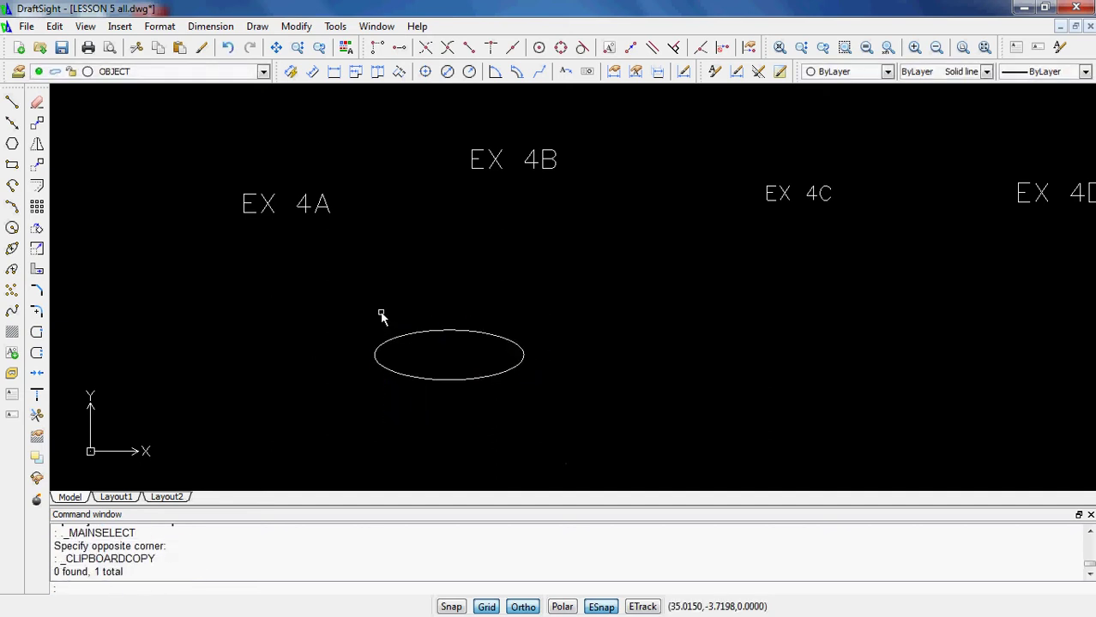
pyautogui.hotkey('ctrl', 'v')
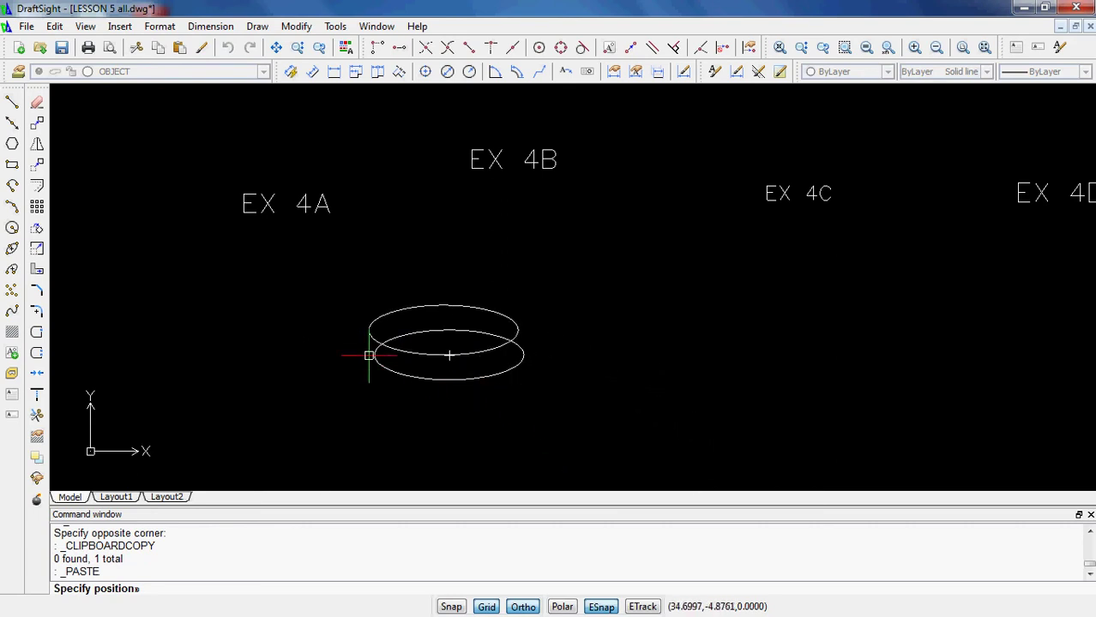
pyautogui.click(350, 350)
pyautogui.hotkey('ctrl', 'v')
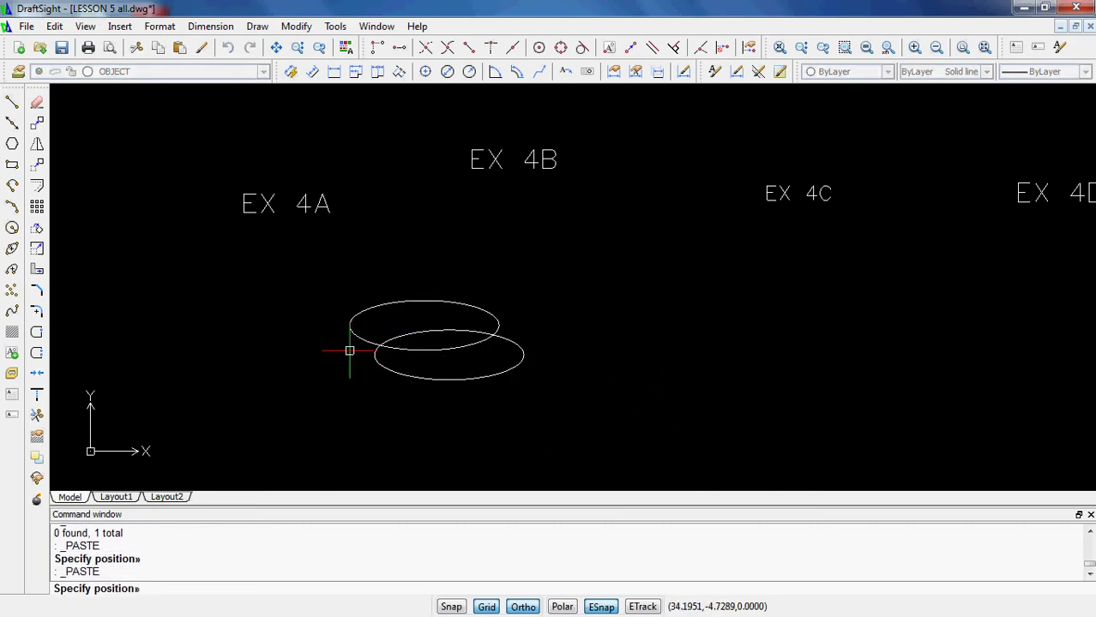
pyautogui.click(315, 324)
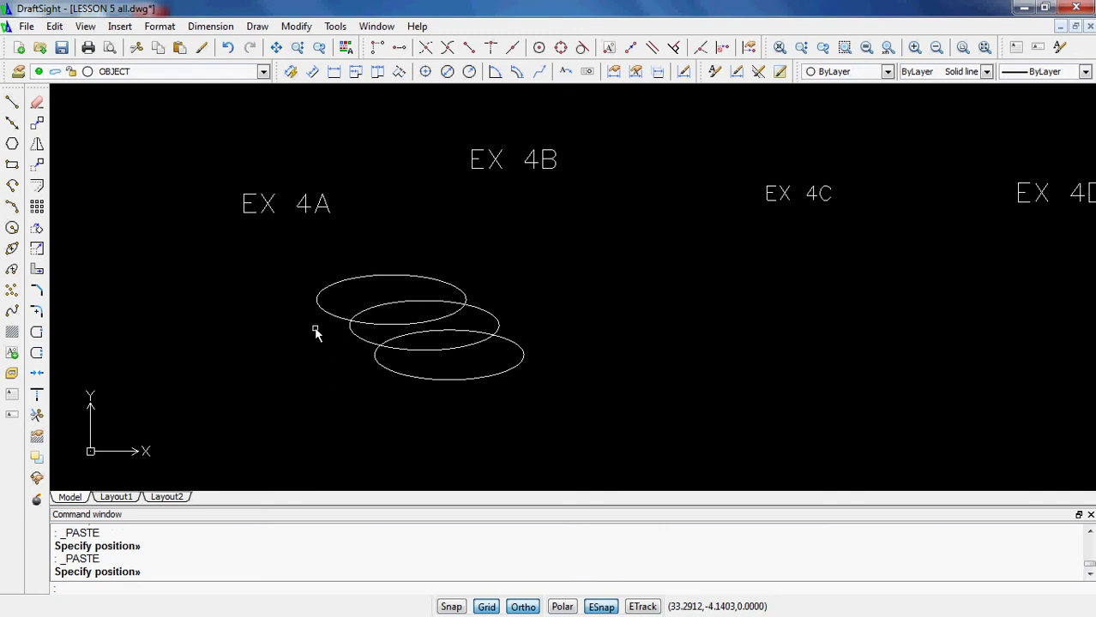
pyautogui.hotkey('ctrl', 'v')
pyautogui.click(287, 298)
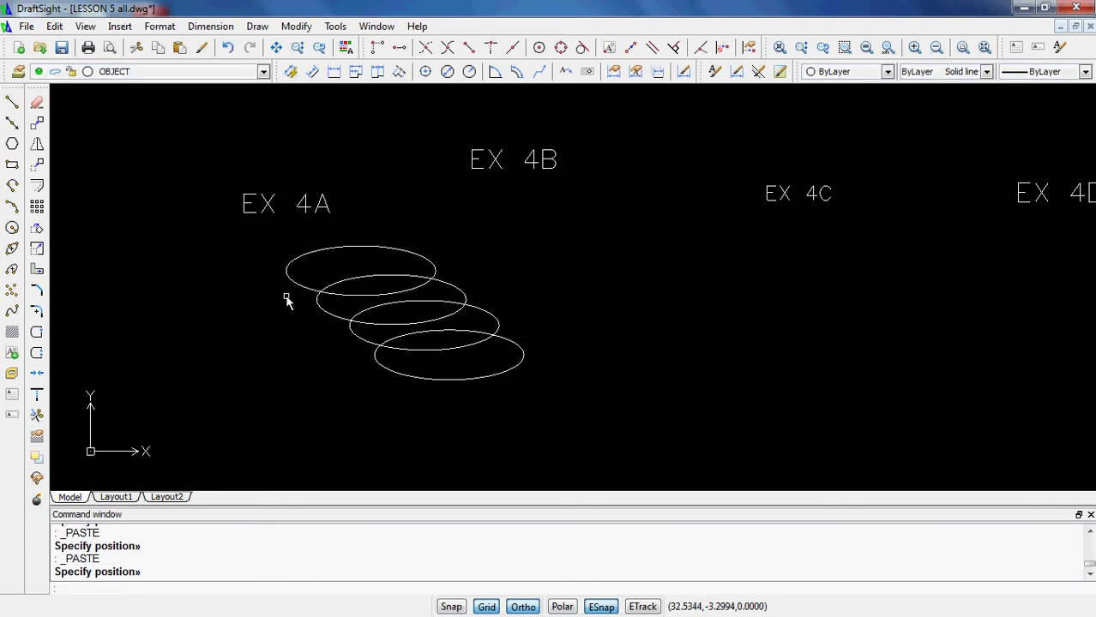
pyautogui.press('Escape')
pyautogui.press('Escape')
# - Shrink the uppermost ellipse with its grips to about 2.5 units long and 0.7 units high
pyautogui.click(421, 271)
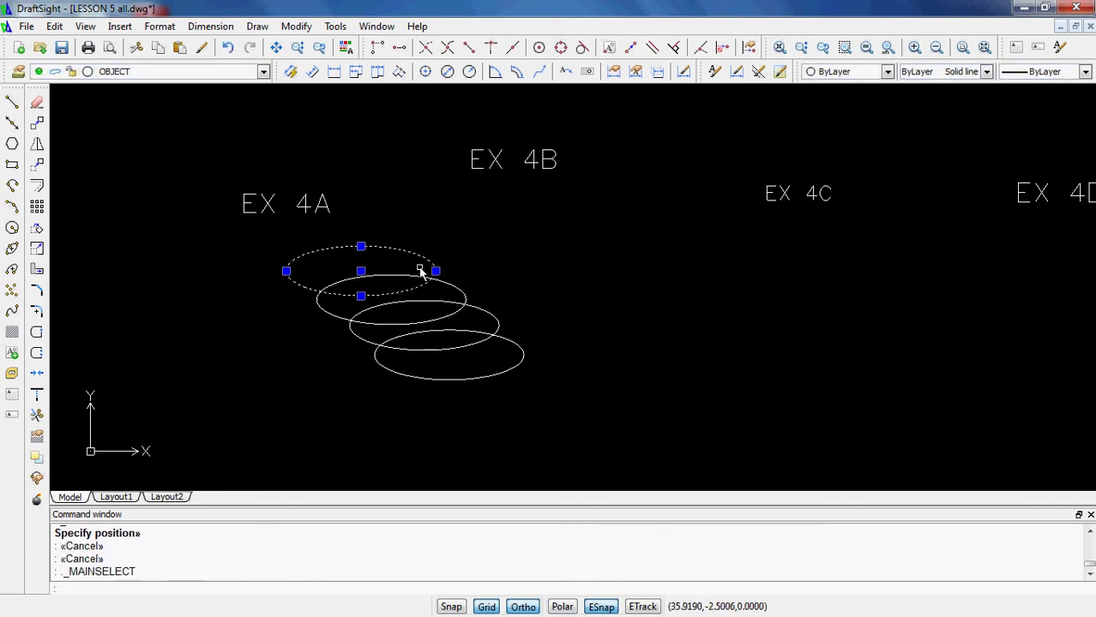
pyautogui.click(435, 271)
pyautogui.click(408, 271)
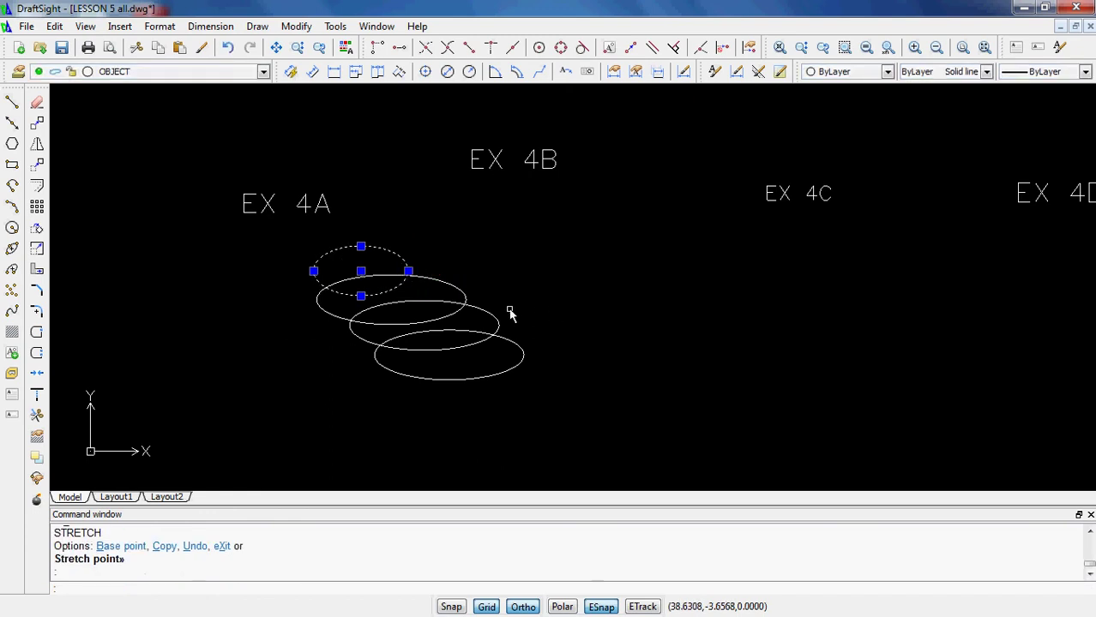
pyautogui.click(361, 246)
pyautogui.click(361, 258)
pyautogui.press('Escape')
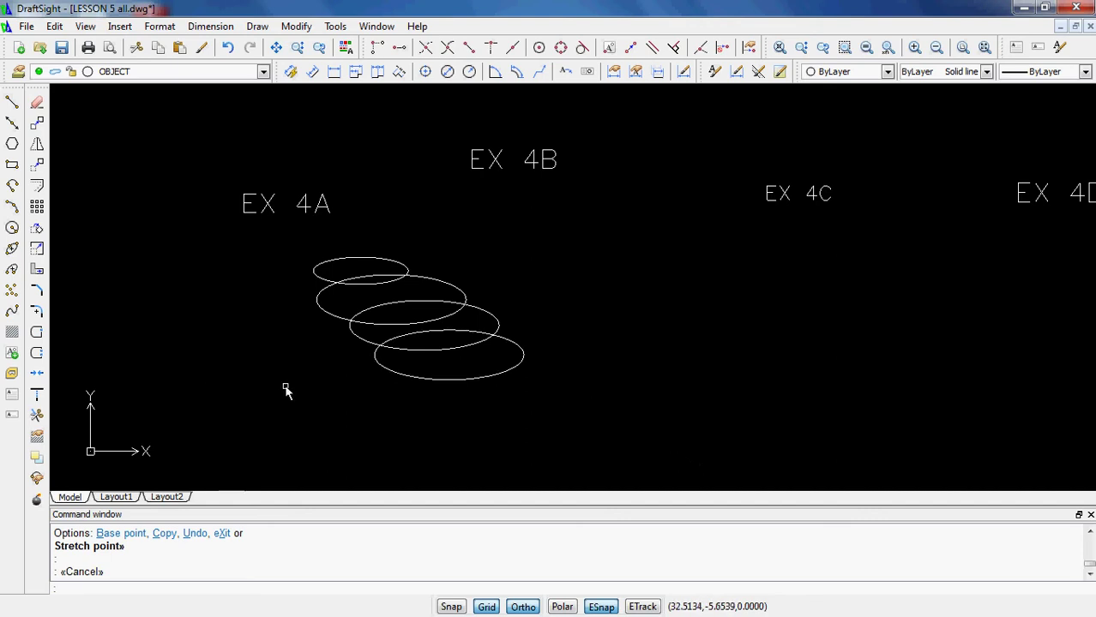
# - Turn off Ortho and move the lowest ellipse by its centre grip about 6.3 units right and 1.3 units down
pyautogui.click(472, 379)
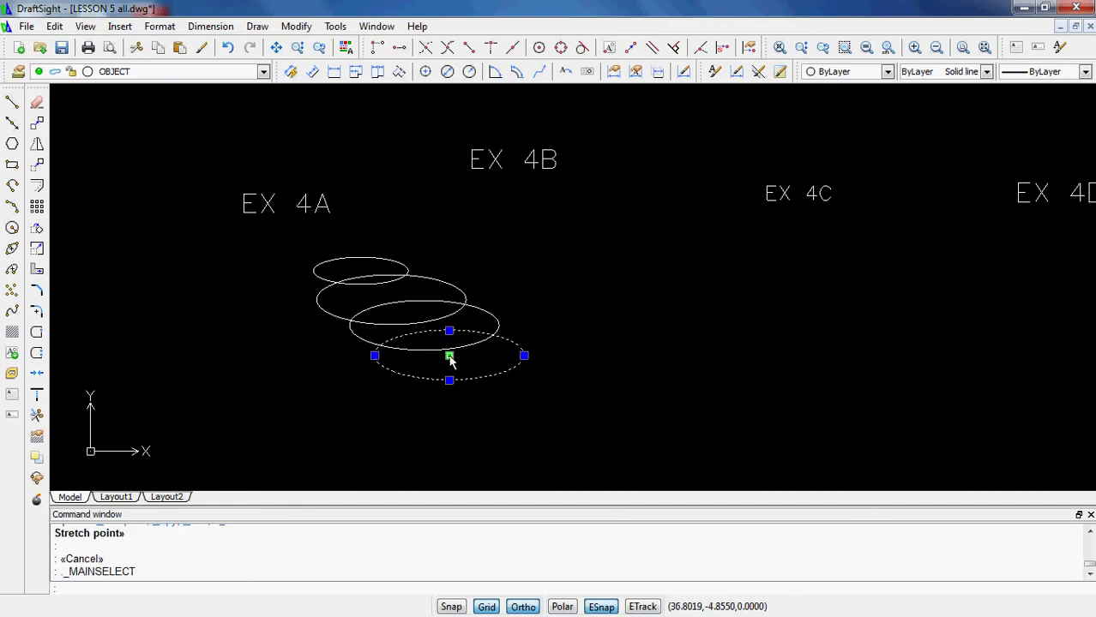
pyautogui.click(450, 356)
pyautogui.press('F8')
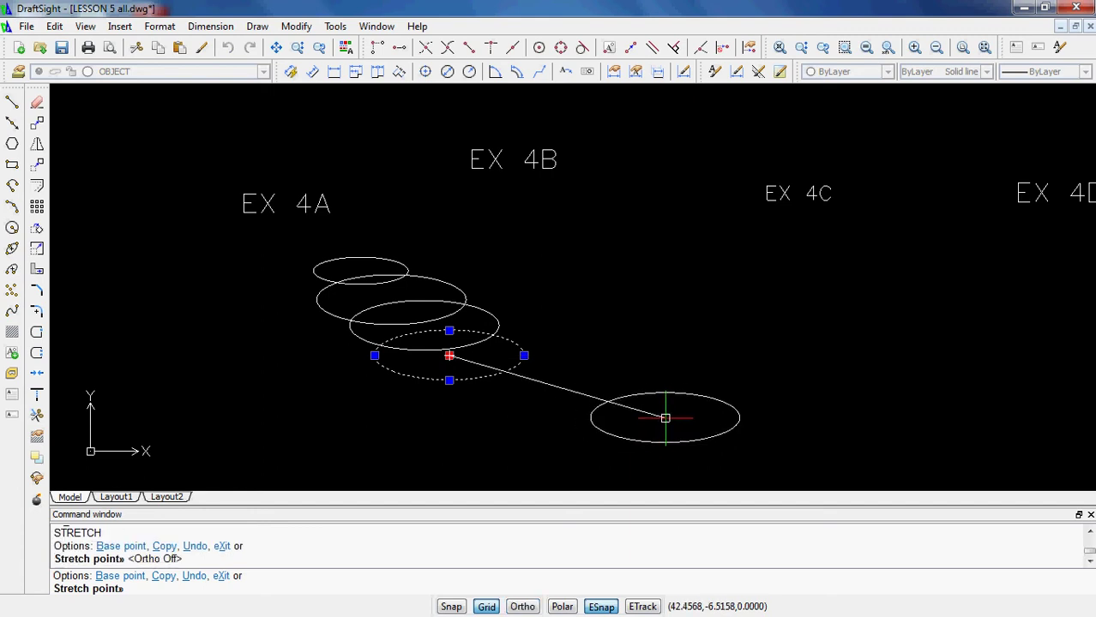
pyautogui.click(689, 406)
pyautogui.press('Escape')
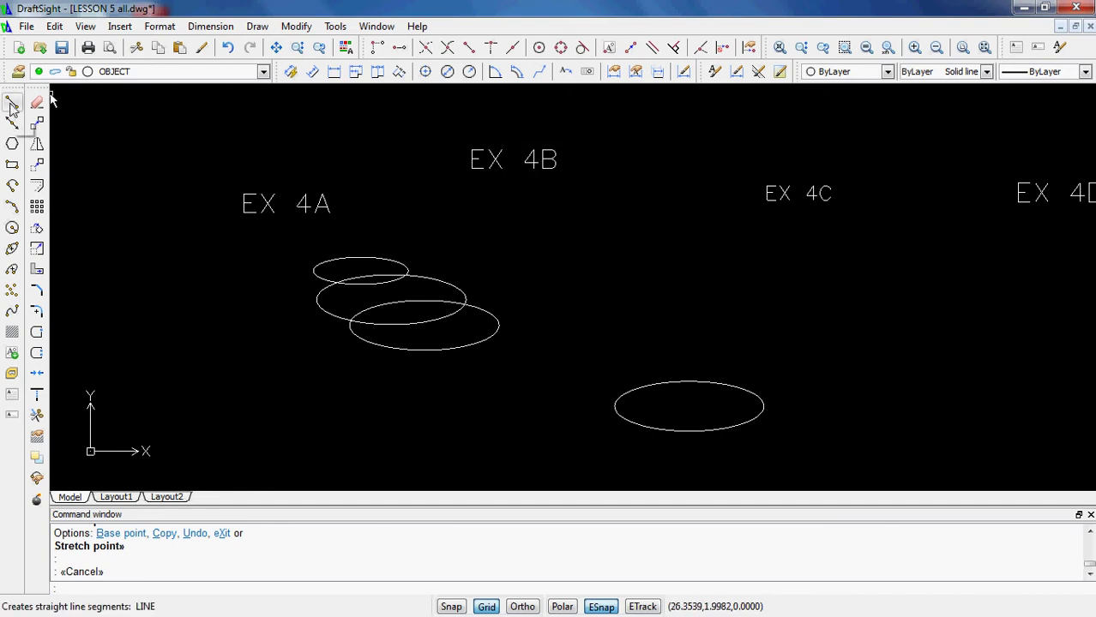
# - Draw a slanted line about 1.2 units long from above the moved ellipse, perpendicular to its upper left edge
pyautogui.click(12, 103)
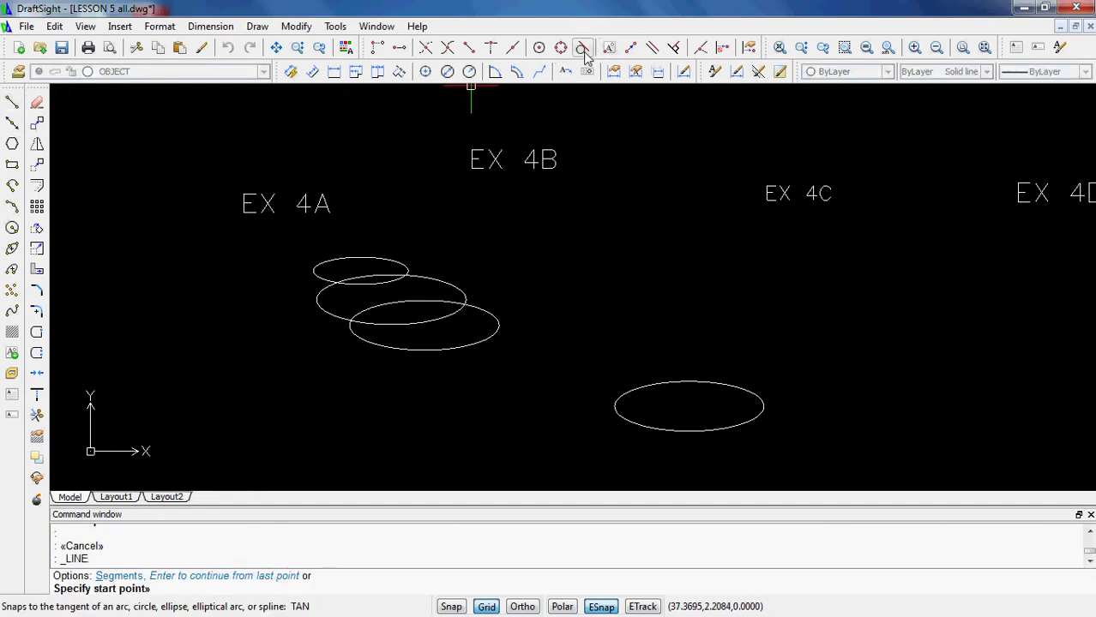
pyautogui.click(604, 351)
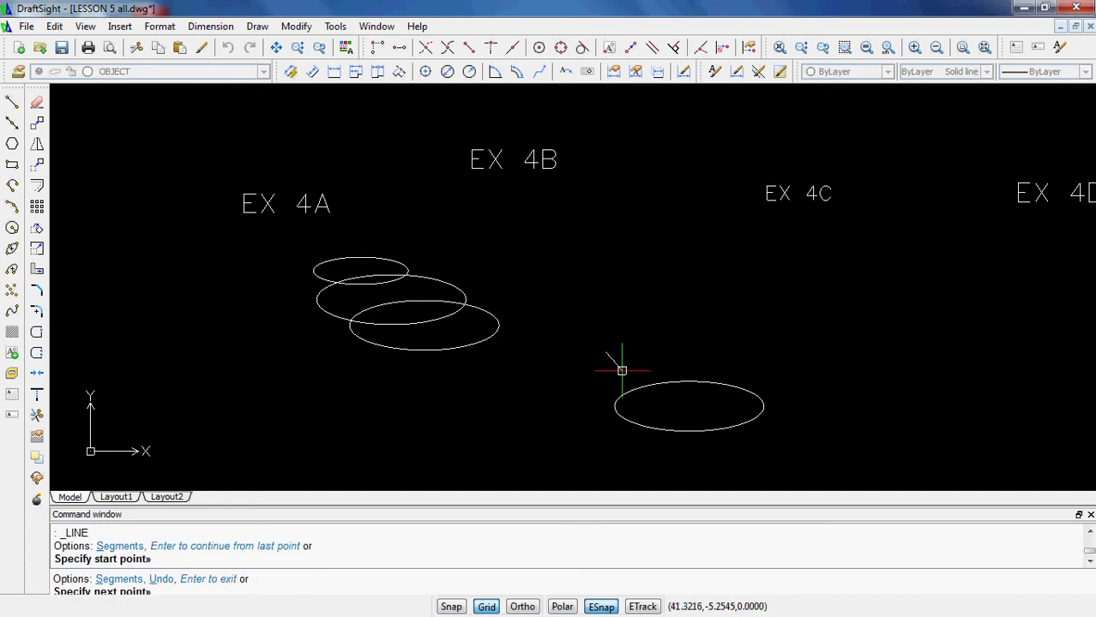
pyautogui.click(677, 50)
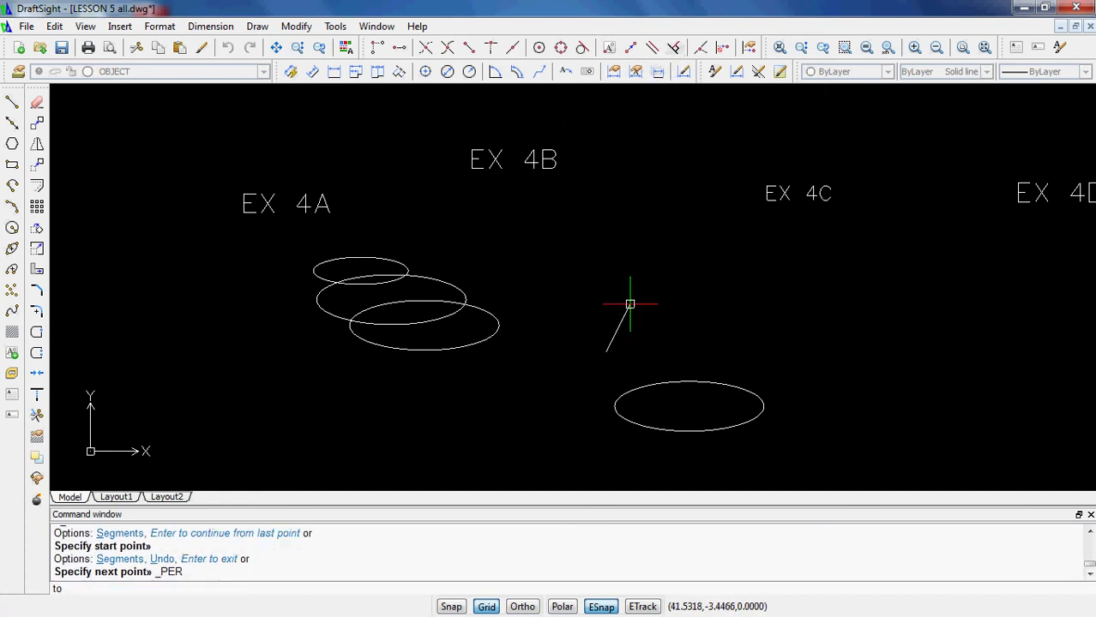
pyautogui.click(627, 395)
pyautogui.press('Return')
# - Draw a second line about 1 unit long, right of the first, ending perpendicular to the ellipse
pyautogui.press('Return')
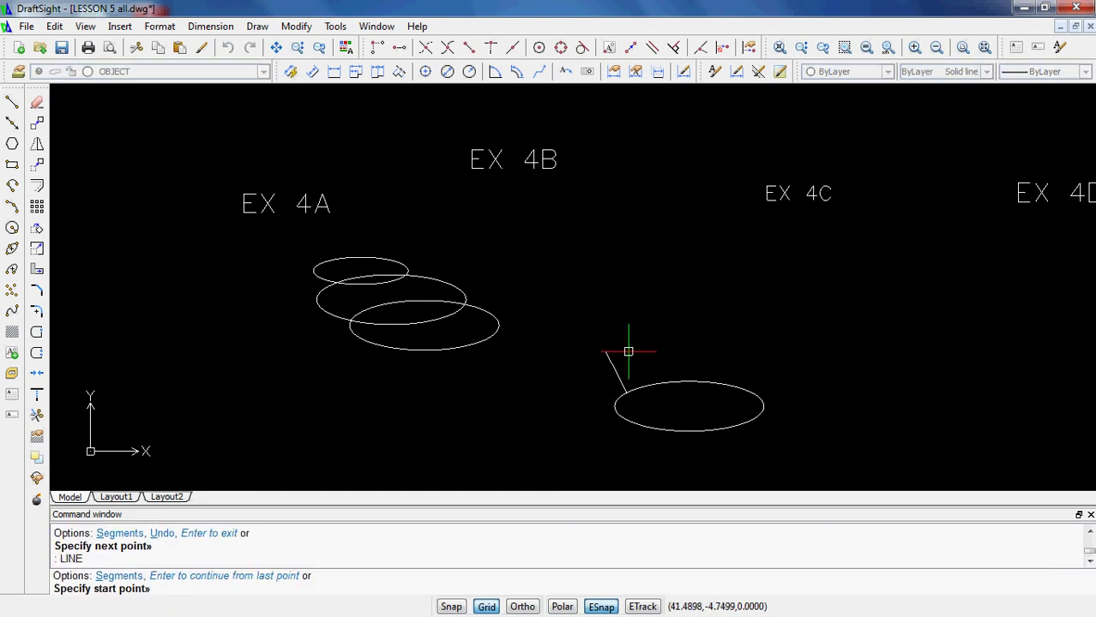
pyautogui.click(636, 353)
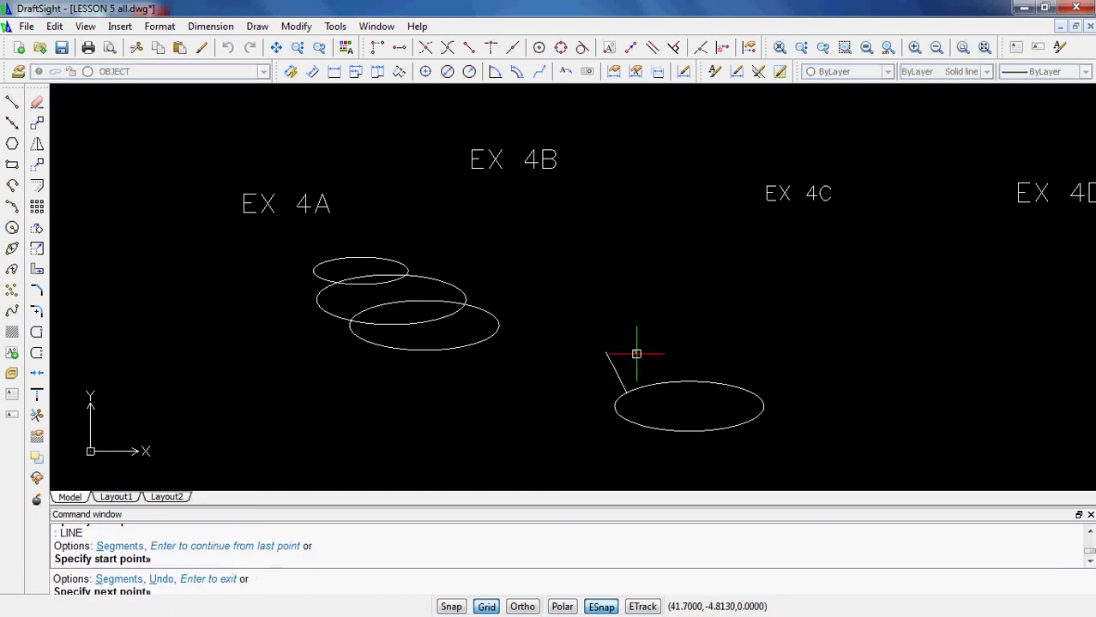
pyautogui.click(677, 48)
pyautogui.click(645, 387)
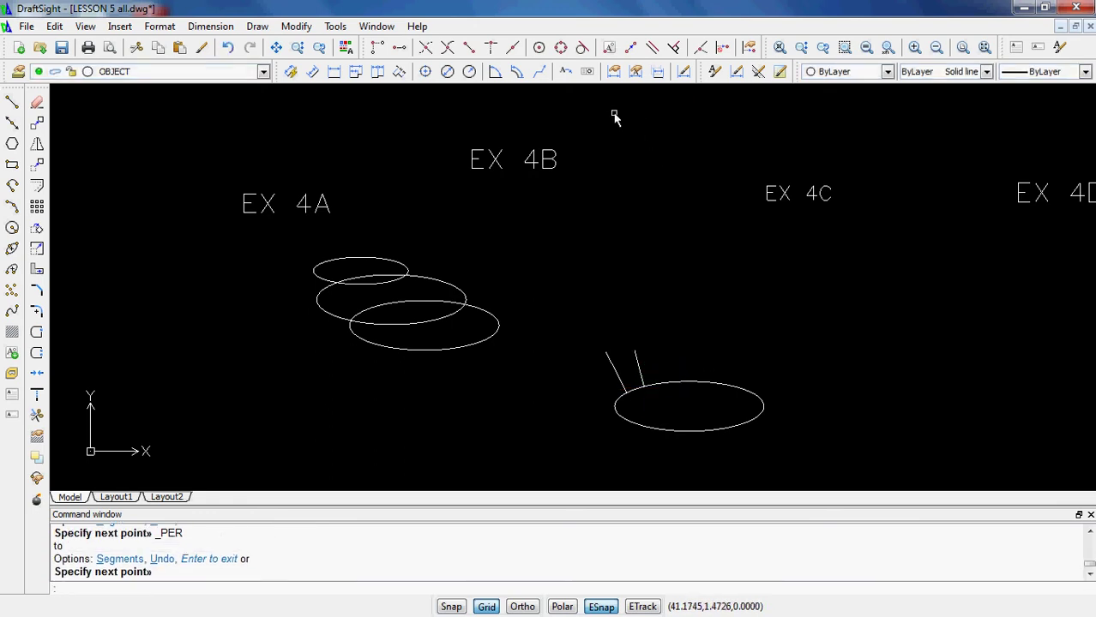
pyautogui.press('Return')
# - Draw a third line about 1 unit long, nearer the ellipse's top, ending perpendicular to the ellipse
pyautogui.click(668, 357)
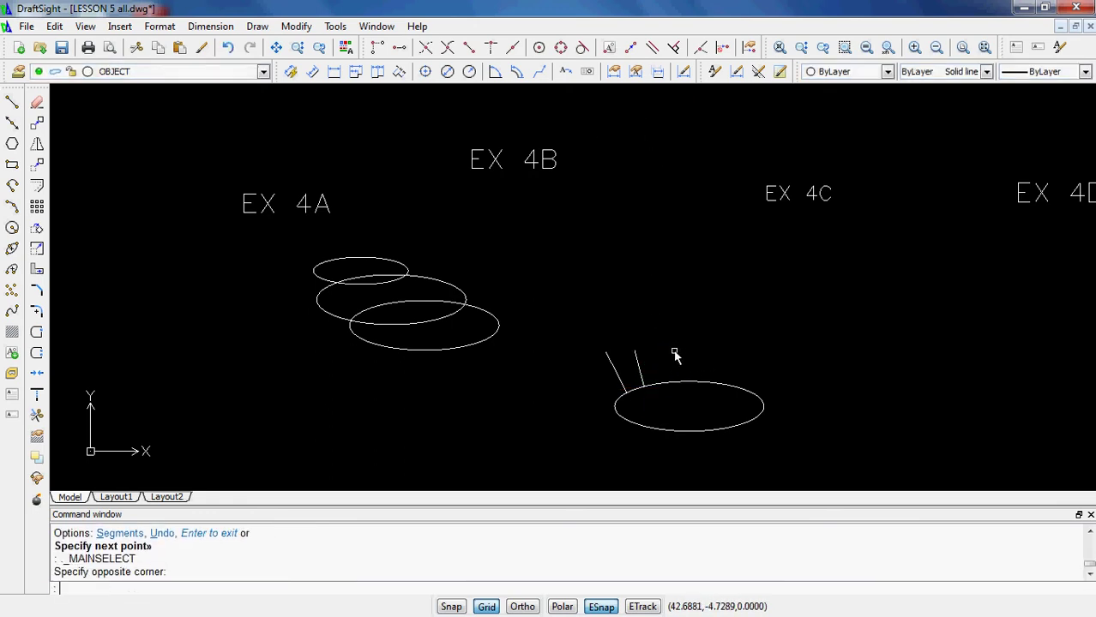
pyautogui.press('Return')
pyautogui.click(665, 349)
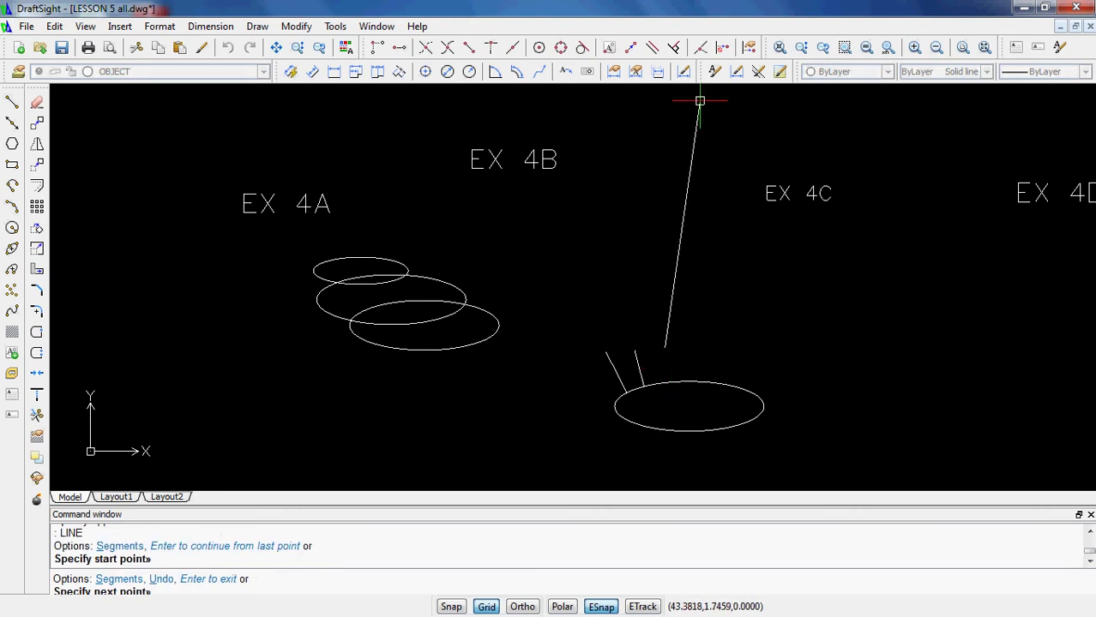
pyautogui.click(680, 50)
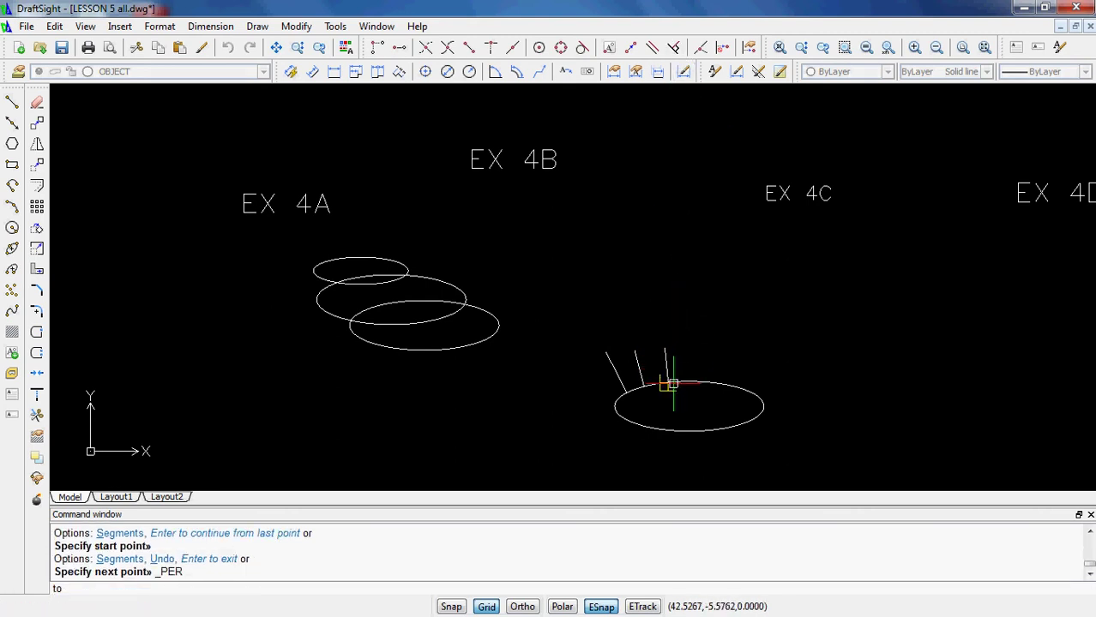
pyautogui.click(672, 384)
pyautogui.press('Return')
# - Delete all four ellipses together with the three perpendicular lines, keeping the EX labels
pyautogui.scroll(5, 746, 379)
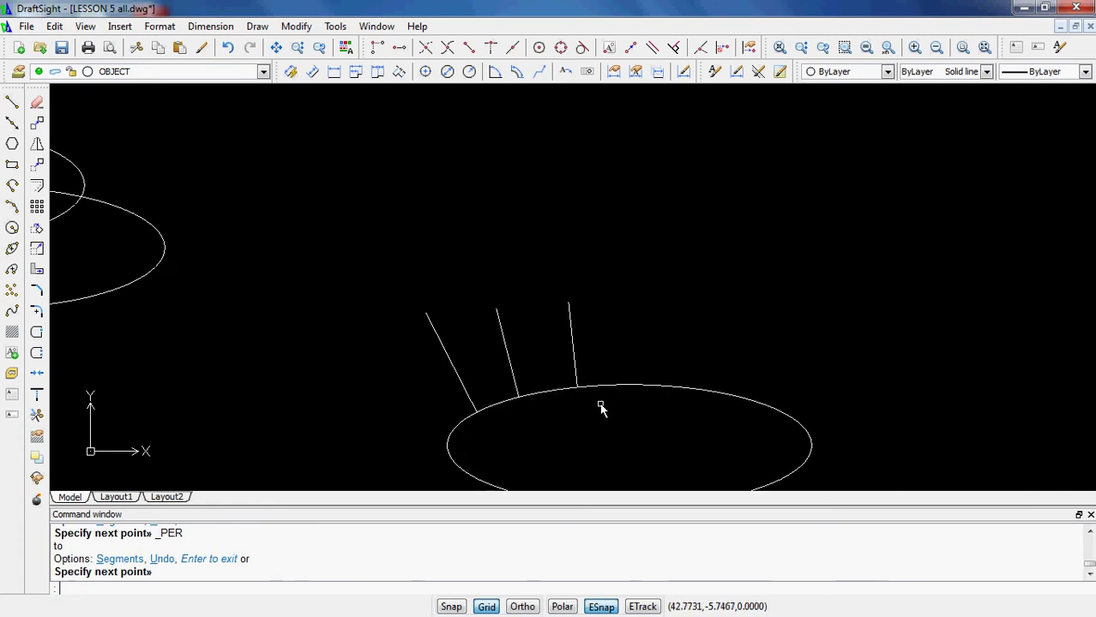
pyautogui.scroll(-5, 643, 381)
pyautogui.moveTo(656, 379); pyautogui.dragTo(664, 318, button='middle')
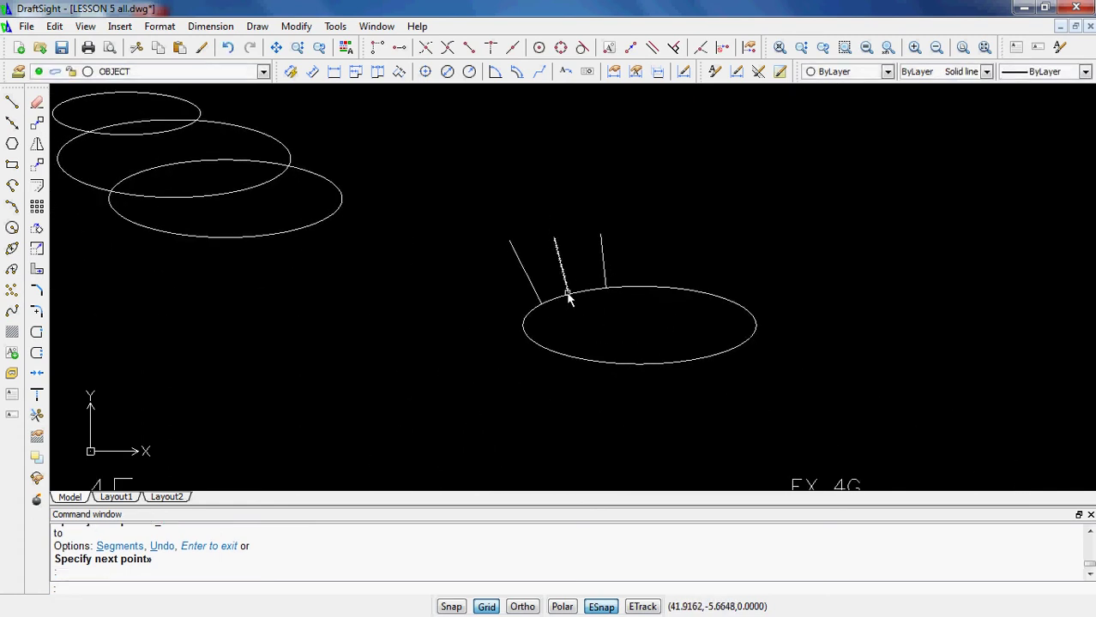
pyautogui.scroll(-1, 575, 319)
pyautogui.scroll(-2, 575, 319)
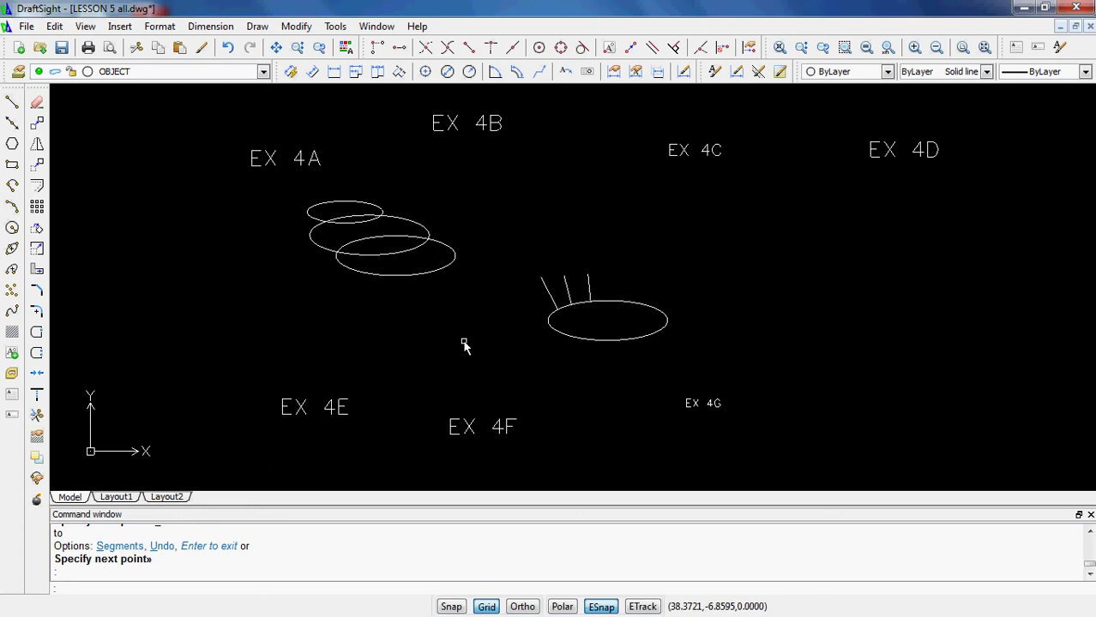
pyautogui.press('Escape')
pyautogui.press('Escape')
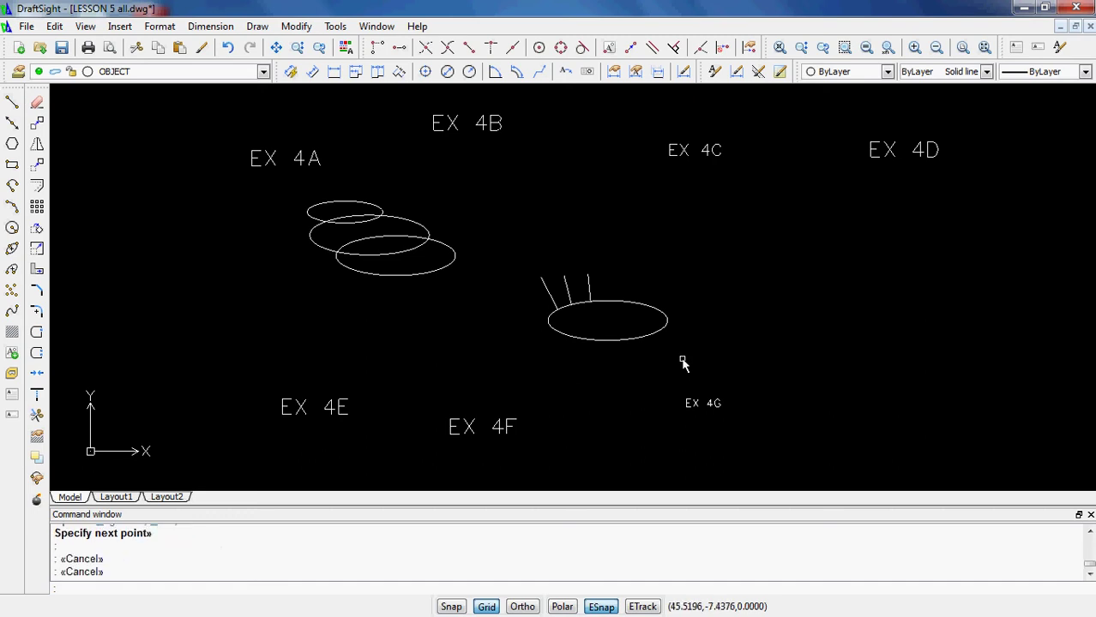
pyautogui.click(711, 362)
pyautogui.click(285, 192)
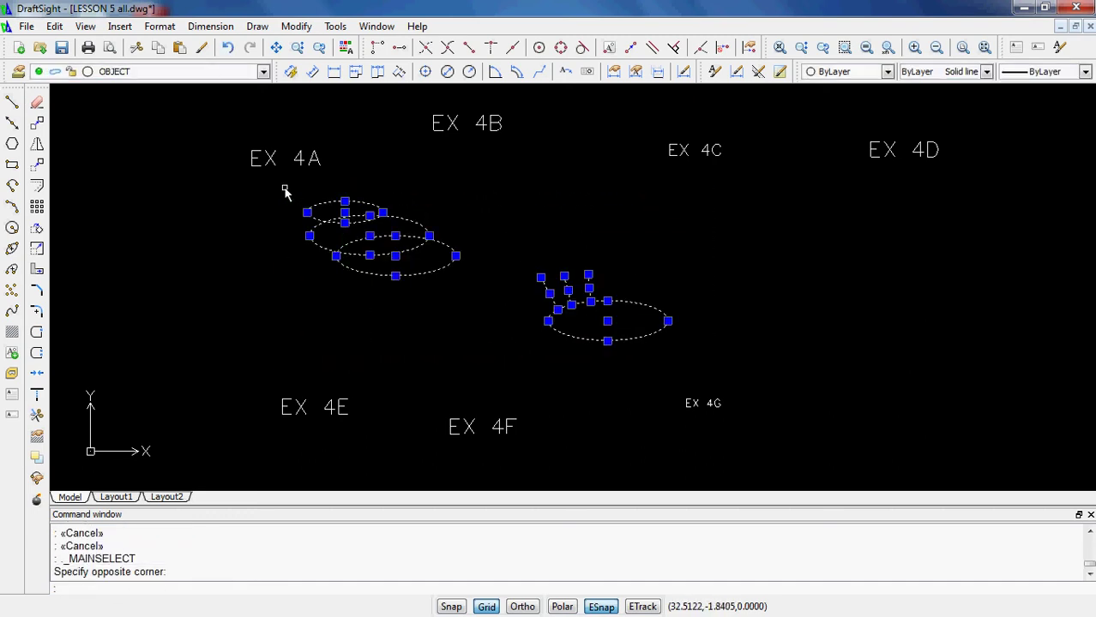
pyautogui.press('Delete')
pyautogui.press('Escape')
pyautogui.press('Escape')
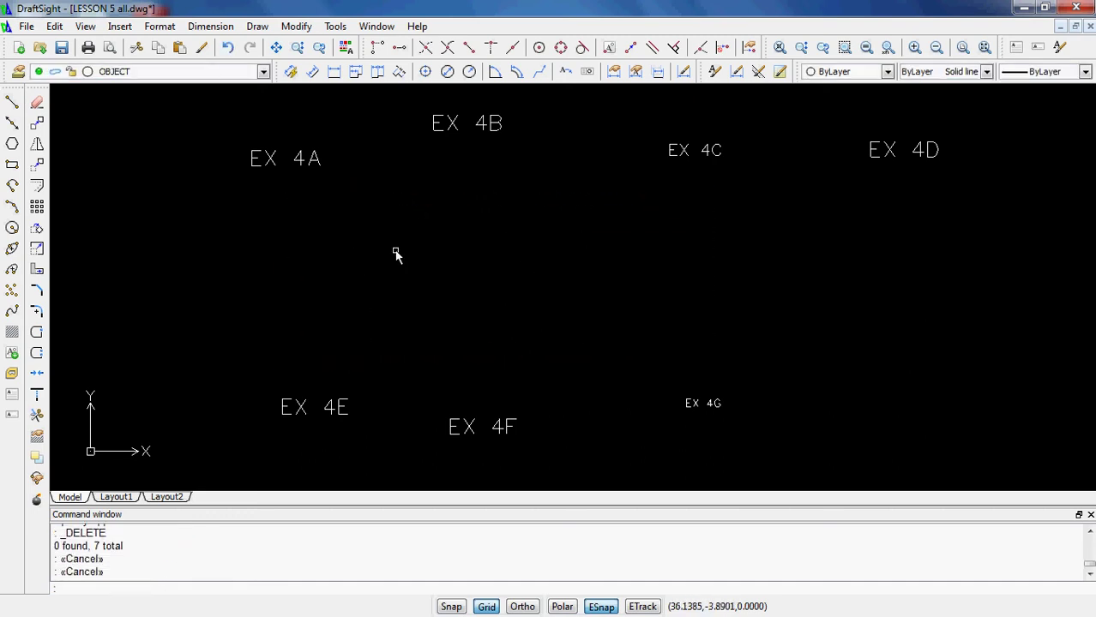
# - Place a donut with inside diameter 1 and outside diameter 3 below and slightly right of the EX 4B label
pyautogui.write('donut')
pyautogui.press('Return')
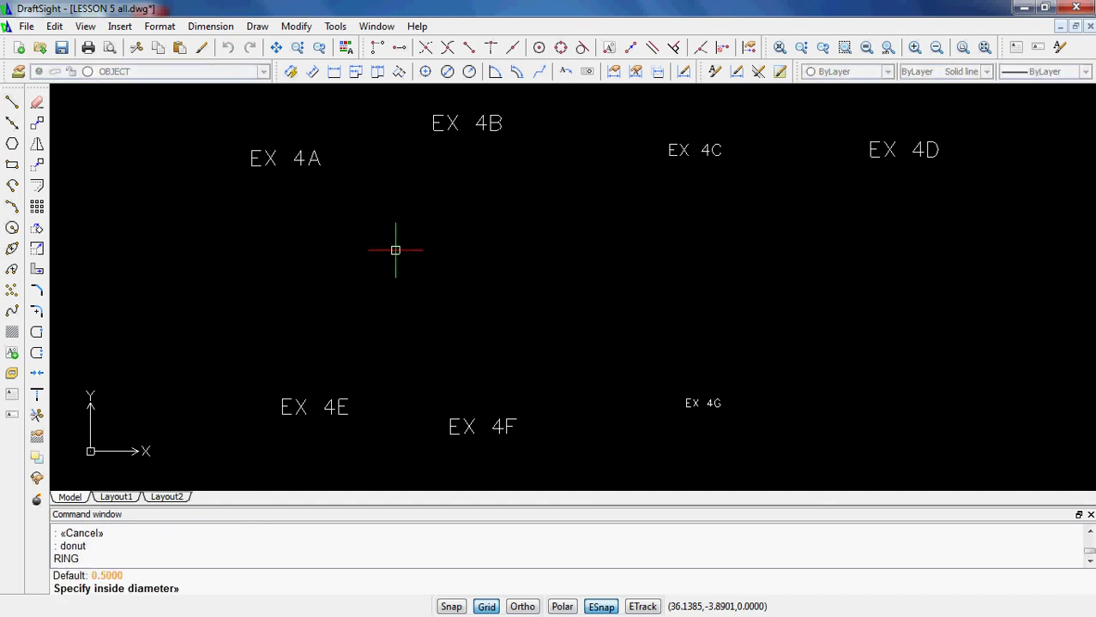
pyautogui.write('1')
pyautogui.press('Return')
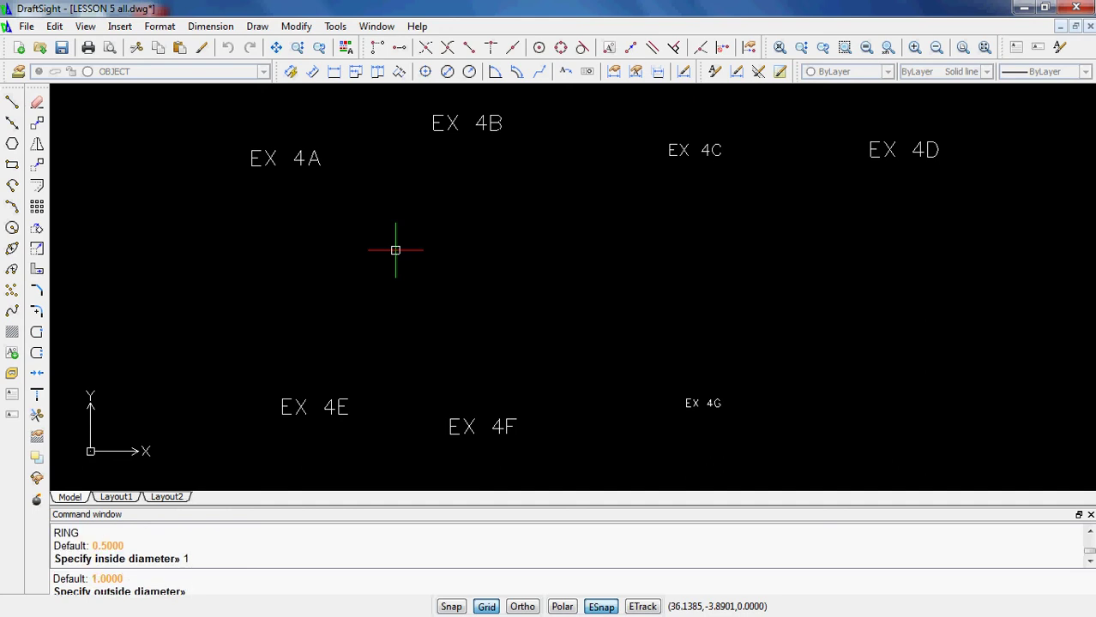
pyautogui.write('3')
pyautogui.press('Return')
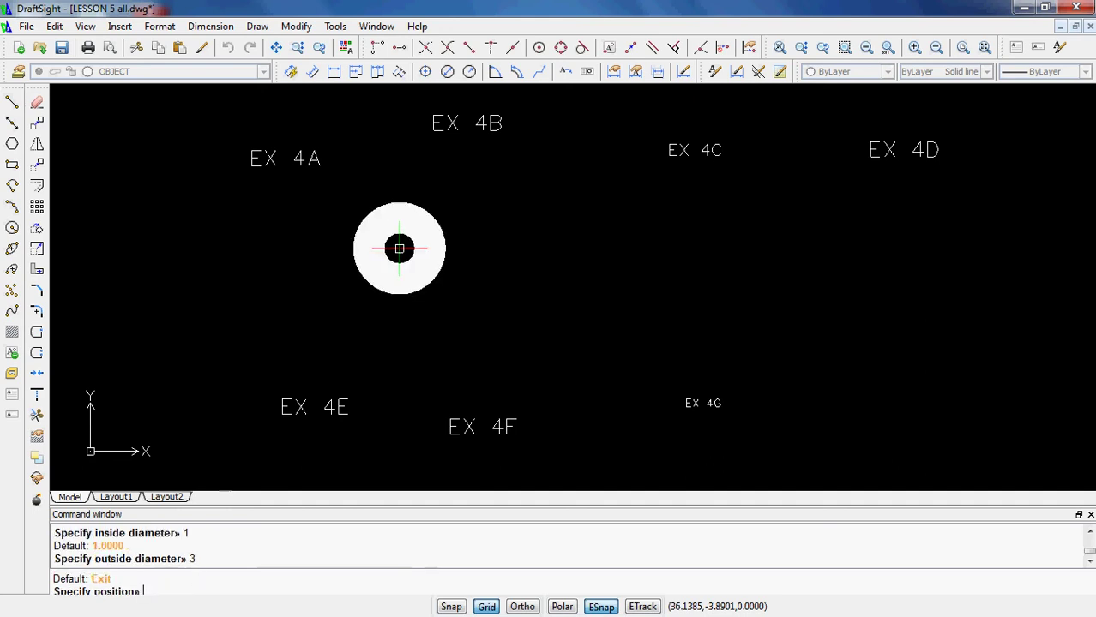
pyautogui.click(535, 259)
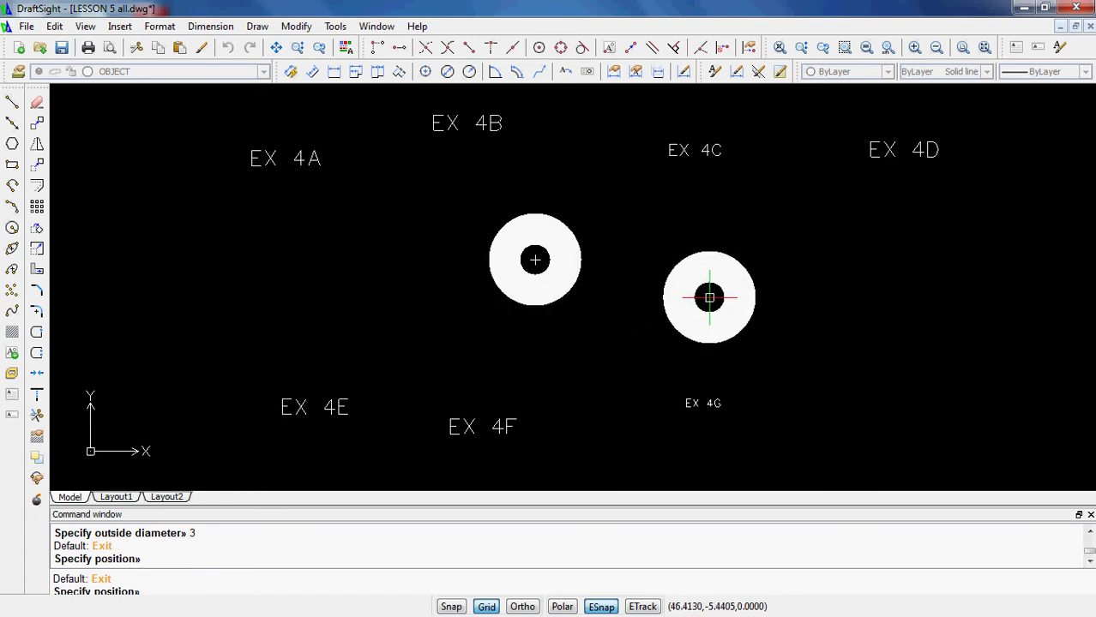
pyautogui.press('Escape')
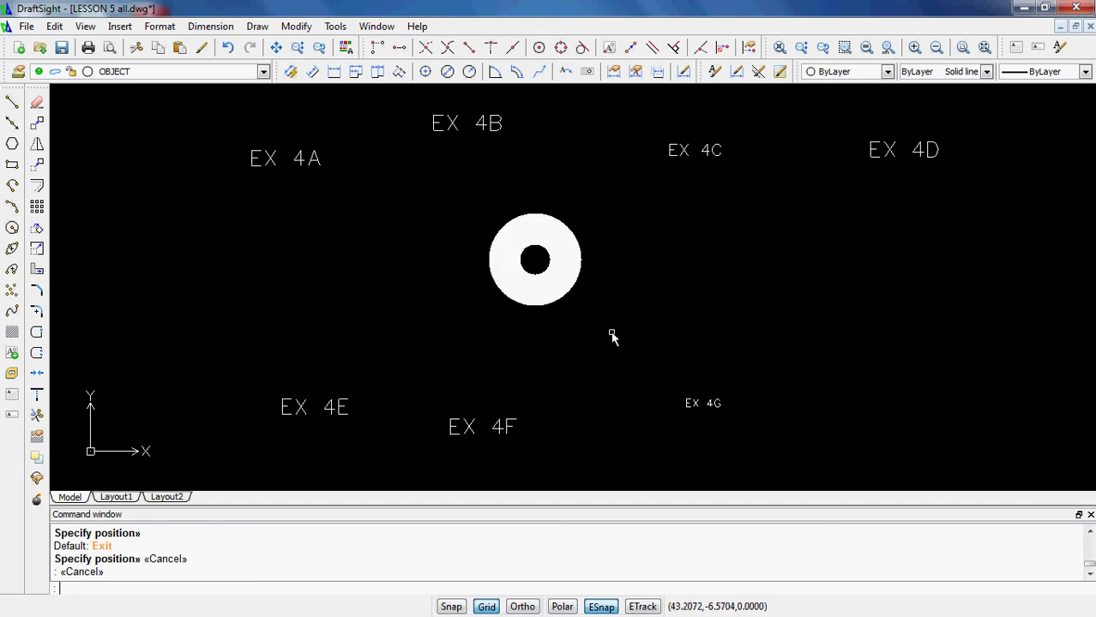
# - Place a second donut with inside diameter .25 and outside diameter 5 below the EX 4C label
pyautogui.write('don')
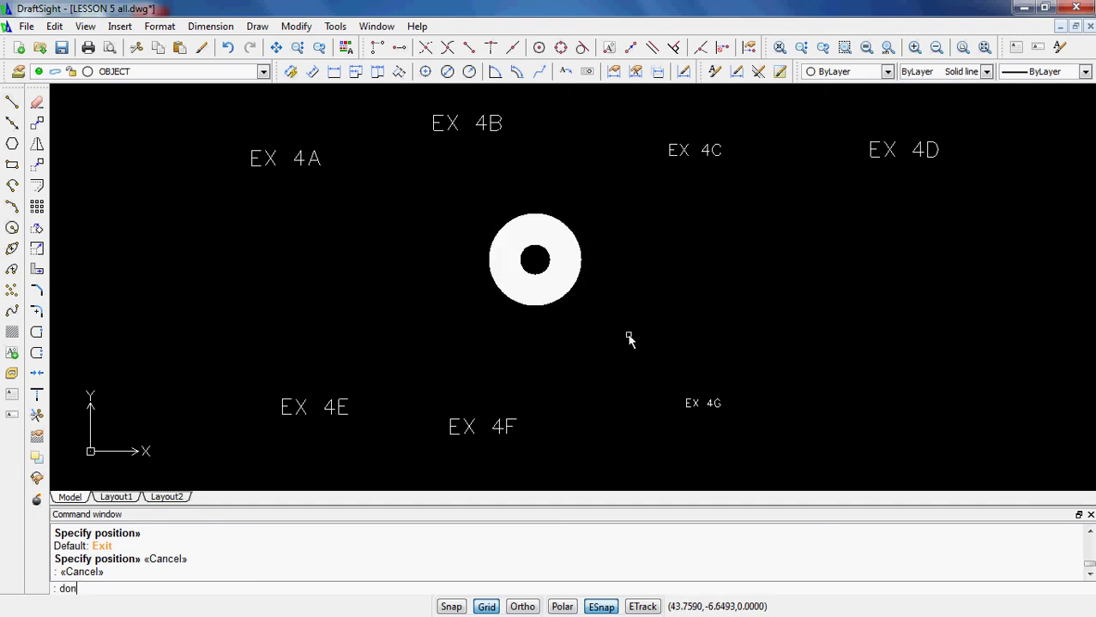
pyautogui.write('ut')
pyautogui.press('Return')
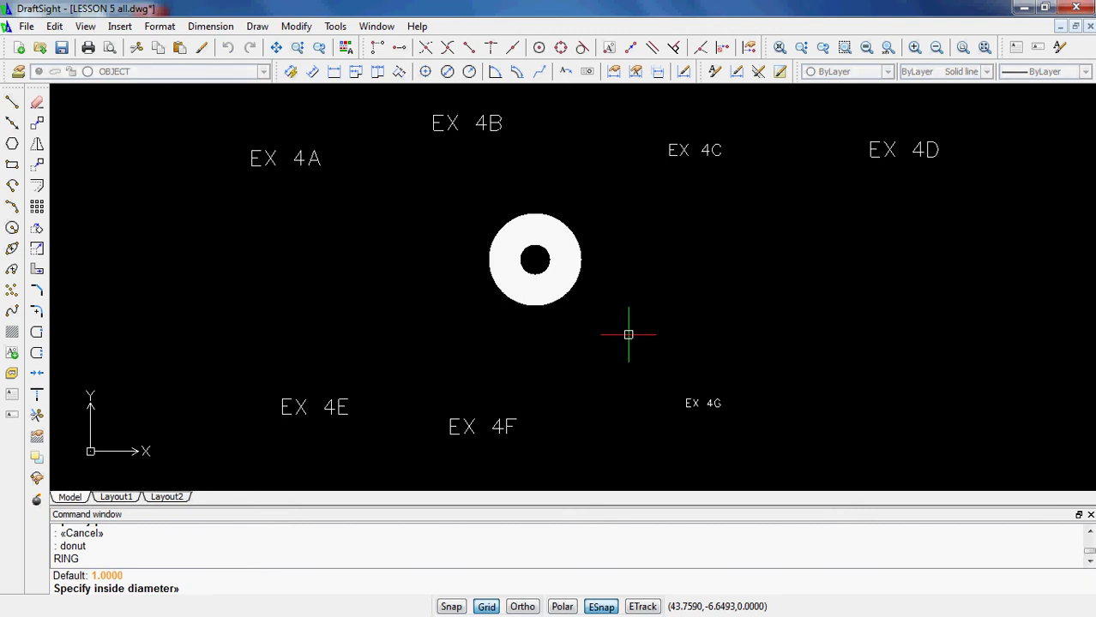
pyautogui.write('.25')
pyautogui.press('Return')
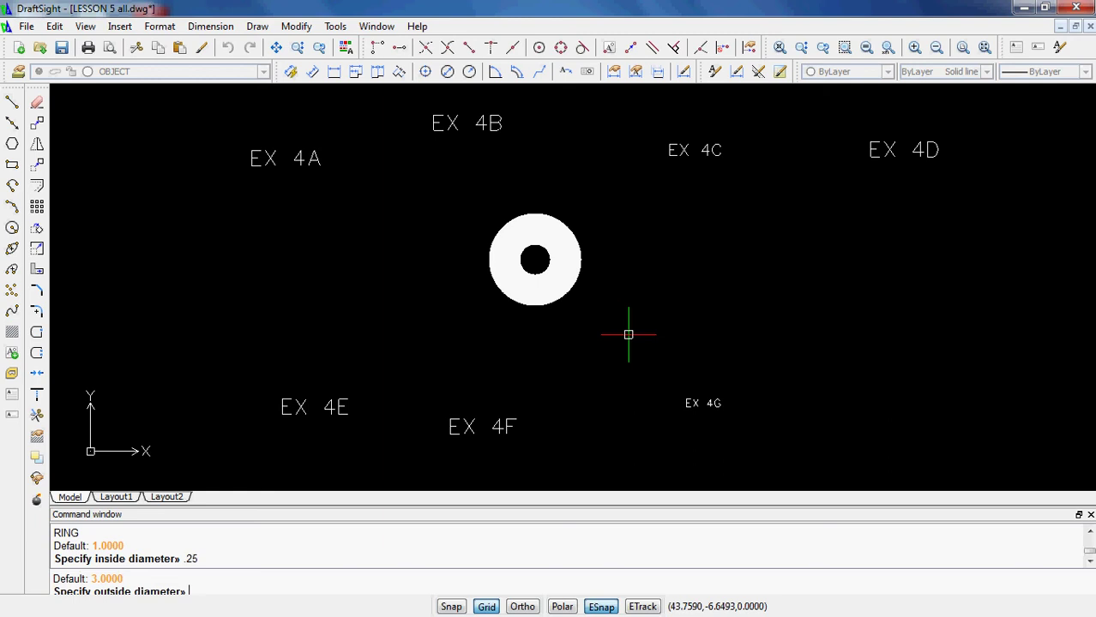
pyautogui.write('5')
pyautogui.press('Return')
pyautogui.click(731, 266)
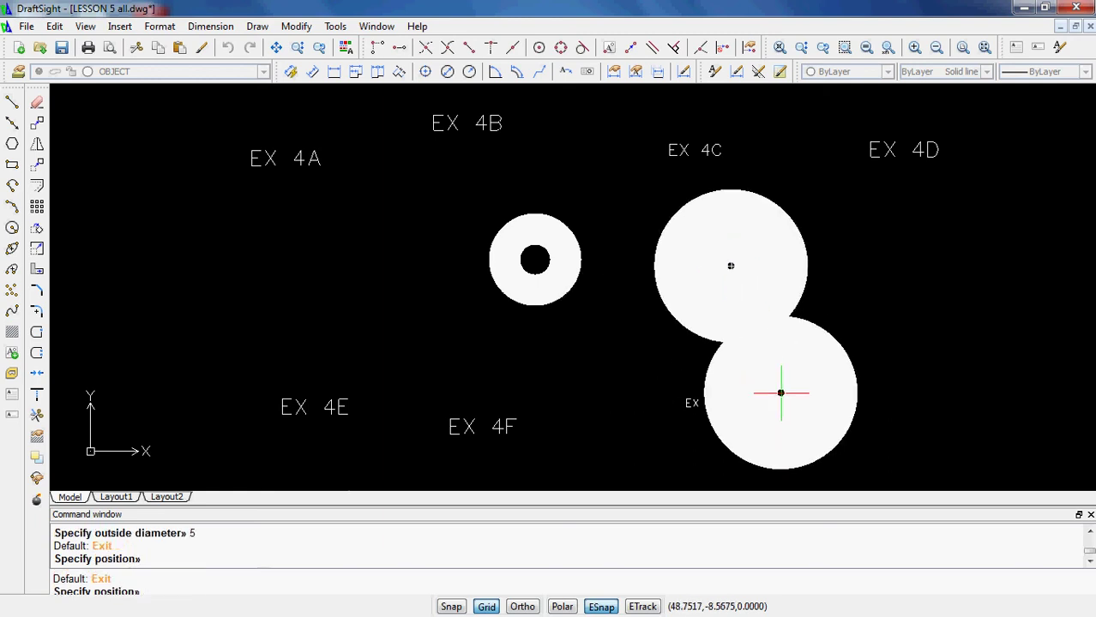
pyautogui.press('Escape')
pyautogui.press('Escape')
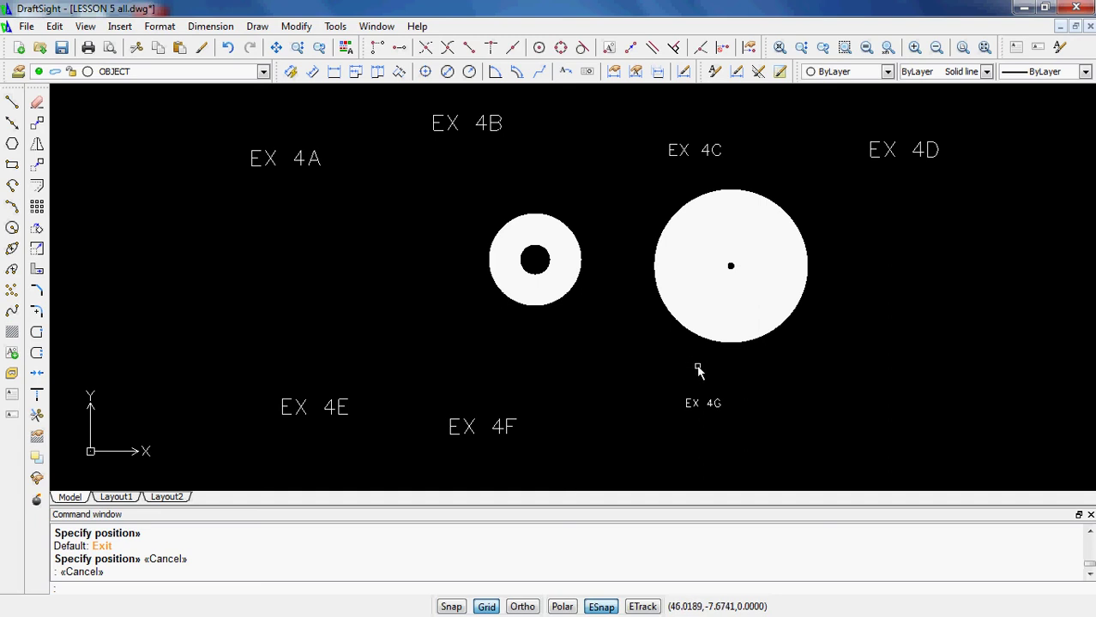
# - Select both donuts to examine their grips and clear the selection
pyautogui.click(765, 319)
pyautogui.click(790, 347)
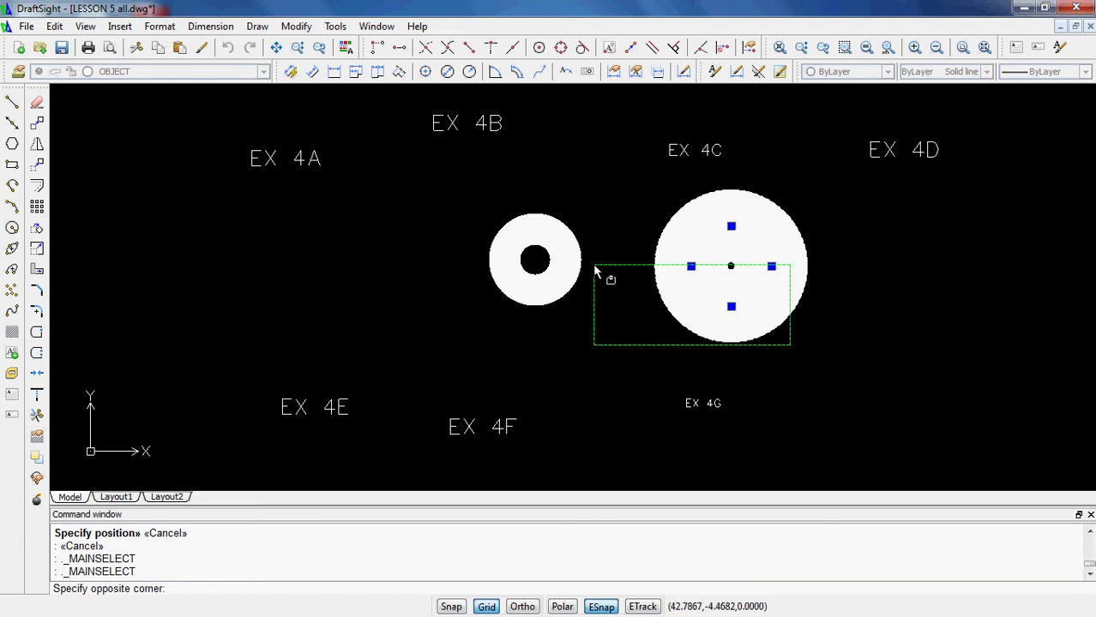
pyautogui.click(574, 265)
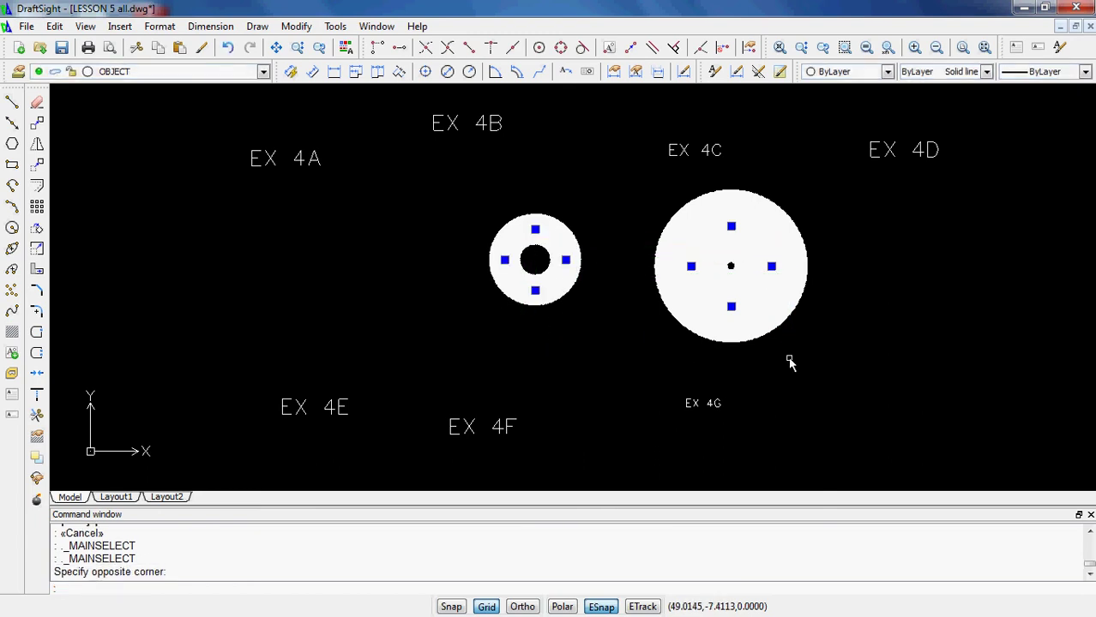
pyautogui.press('Escape')
pyautogui.press('Escape')
pyautogui.press('Escape')
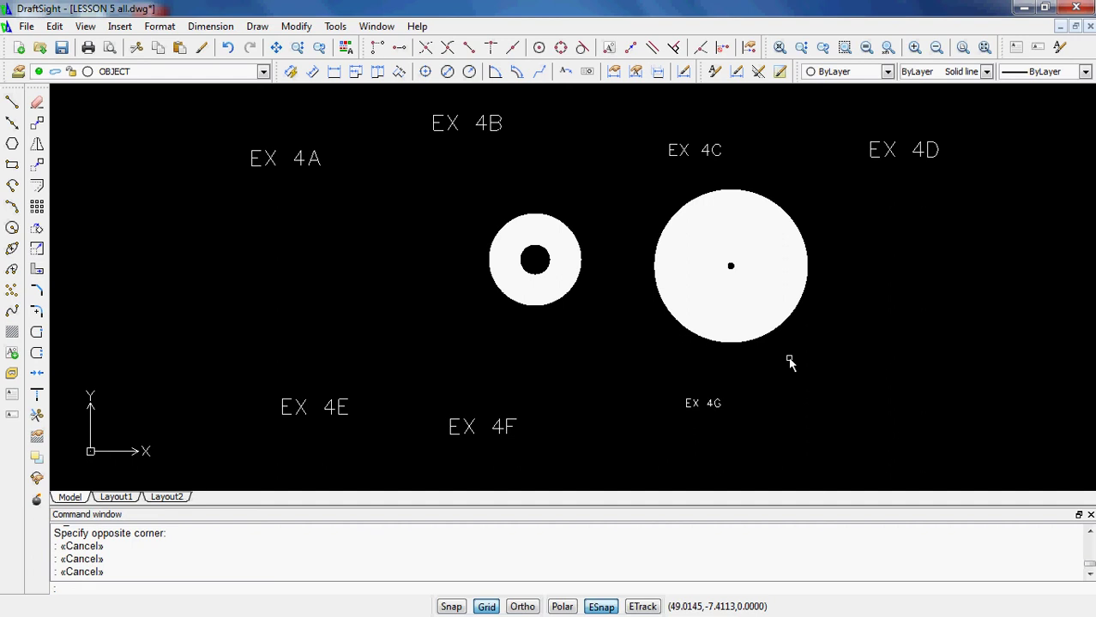
# - Turn the fill display off with the Fill command and inspect the two donuts up close
pyautogui.write('fill')
pyautogui.press('Return')
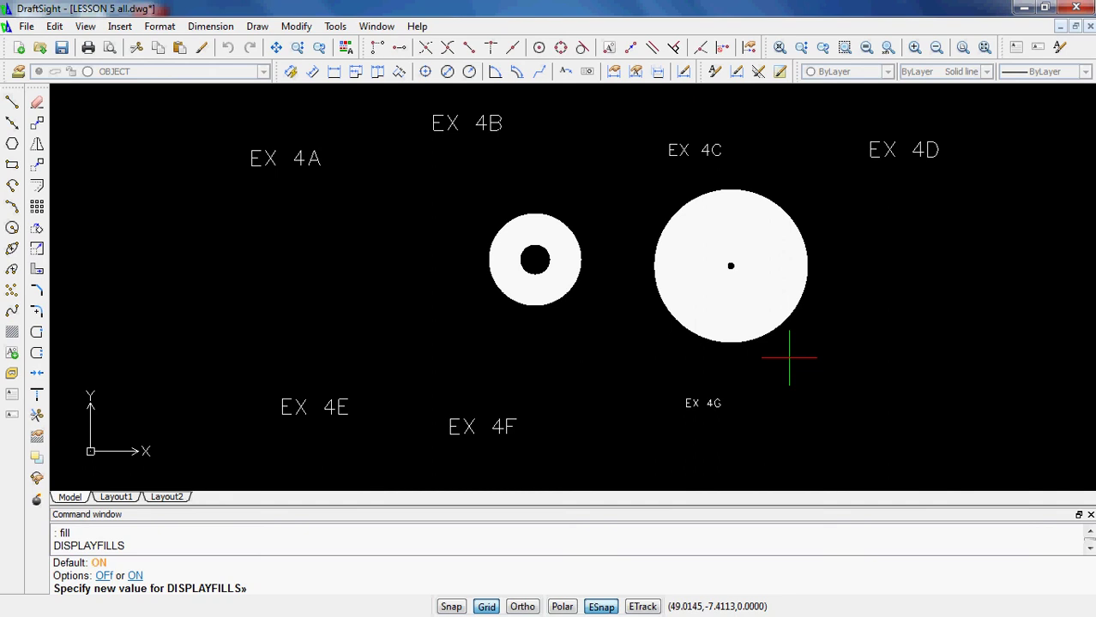
pyautogui.write('off')
pyautogui.press('Return')
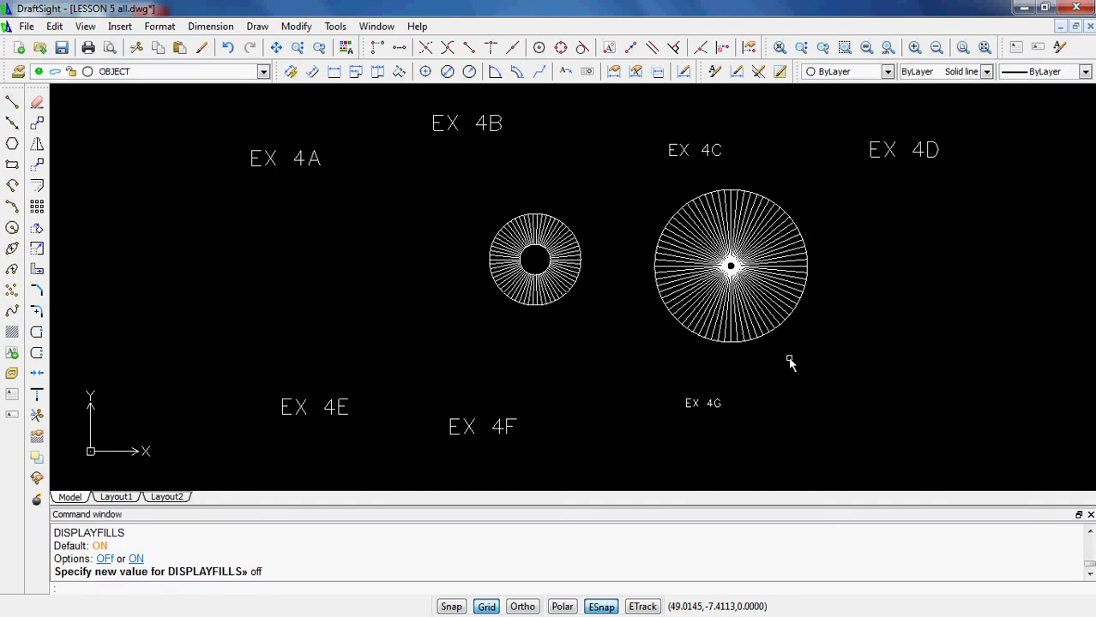
pyautogui.scroll(5, 557, 296)
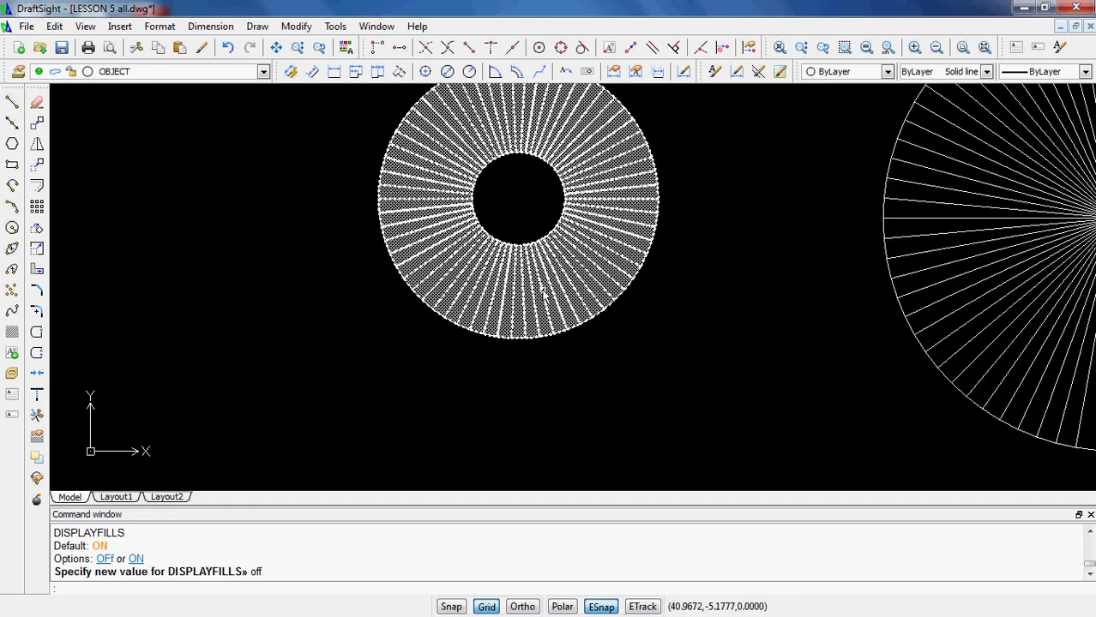
pyautogui.scroll(-4, 687, 397)
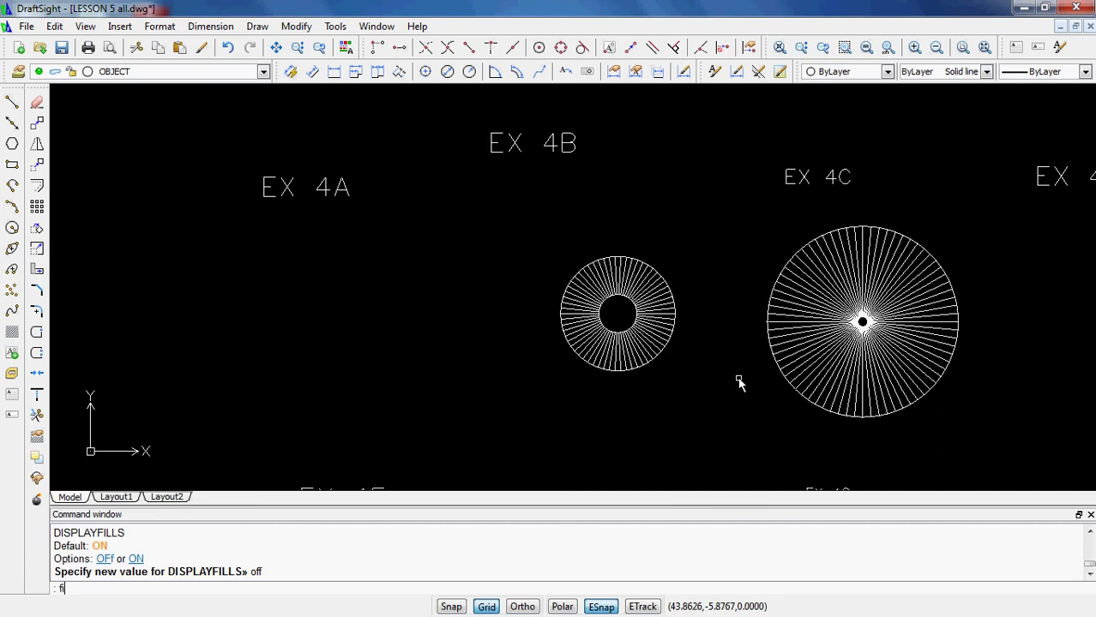
# - Turn the fill display on with the Fill command so both donuts are drawn solid
pyautogui.write('fill')
pyautogui.press('Return')
pyautogui.write('on')
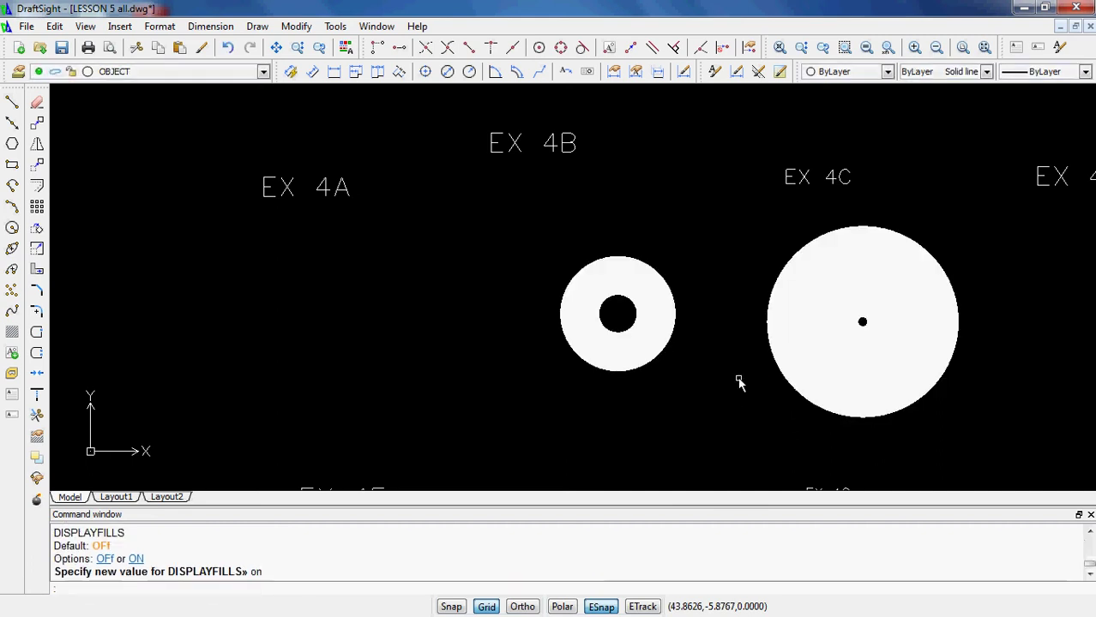
pyautogui.press('Return')
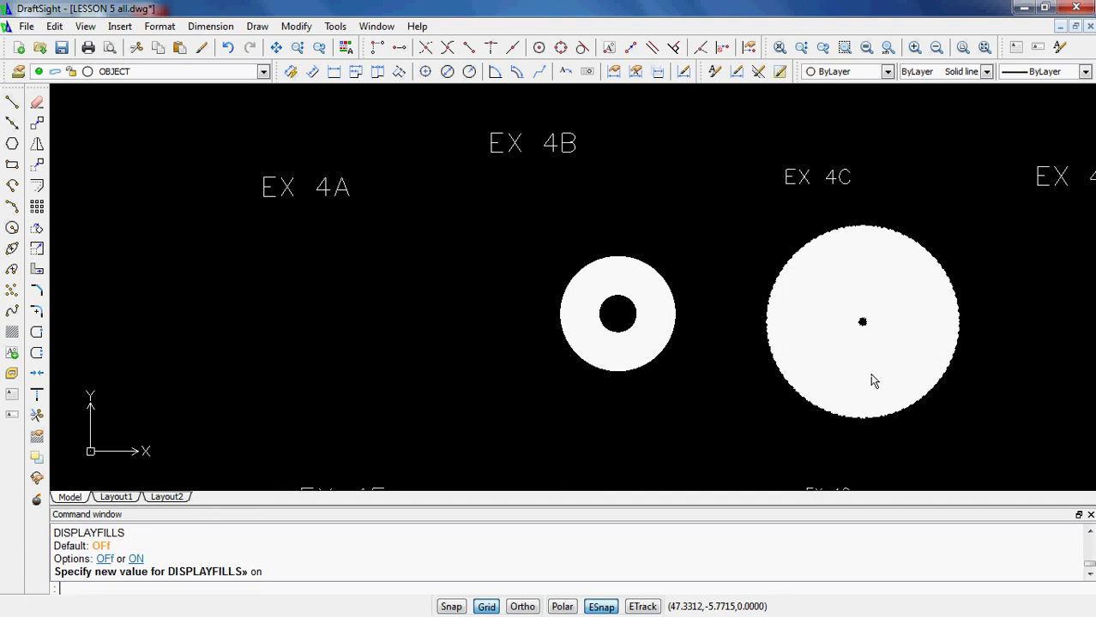
# - Turn the fill display off with the Fill command and regenerate the donuts' unfilled appearance
pyautogui.write('fill')
pyautogui.press('Return')
pyautogui.write('or DISPLAYFILLS» off')
pyautogui.press('Return')
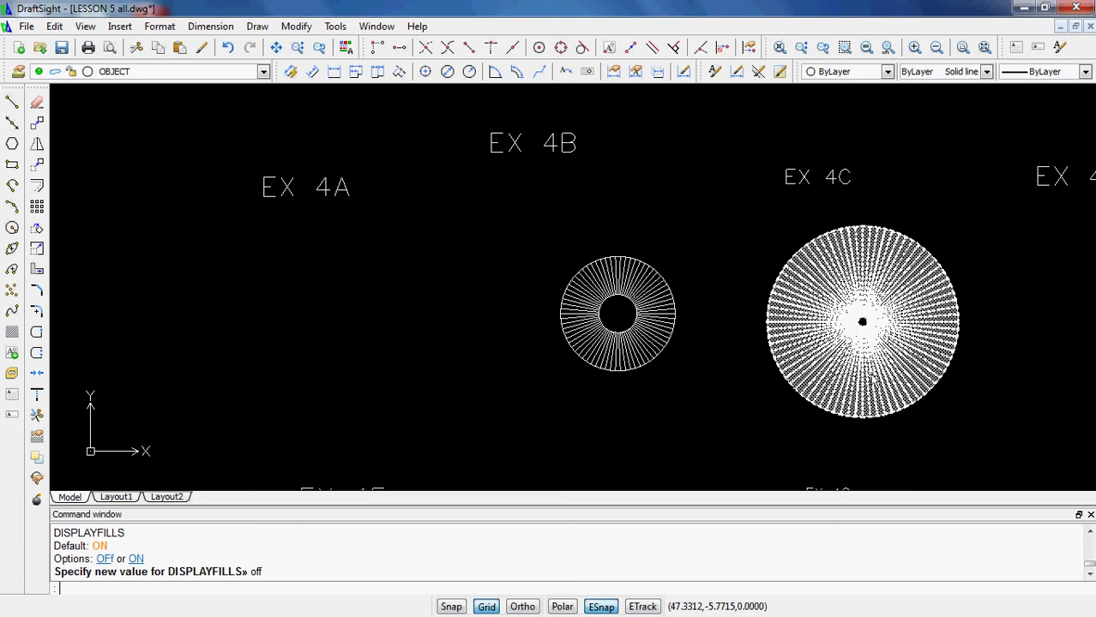
pyautogui.press('Return')
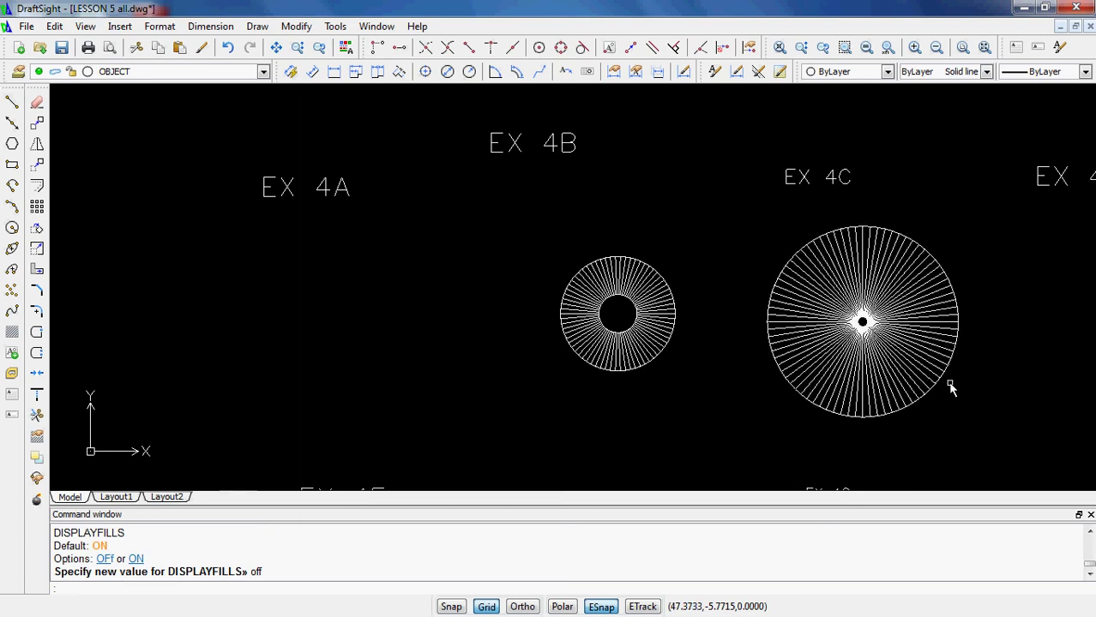
# - Delete both donuts below the EX 4B and EX 4C labels
pyautogui.press('Escape')
pyautogui.press('Escape')
pyautogui.click(1043, 403)
pyautogui.click(515, 262)
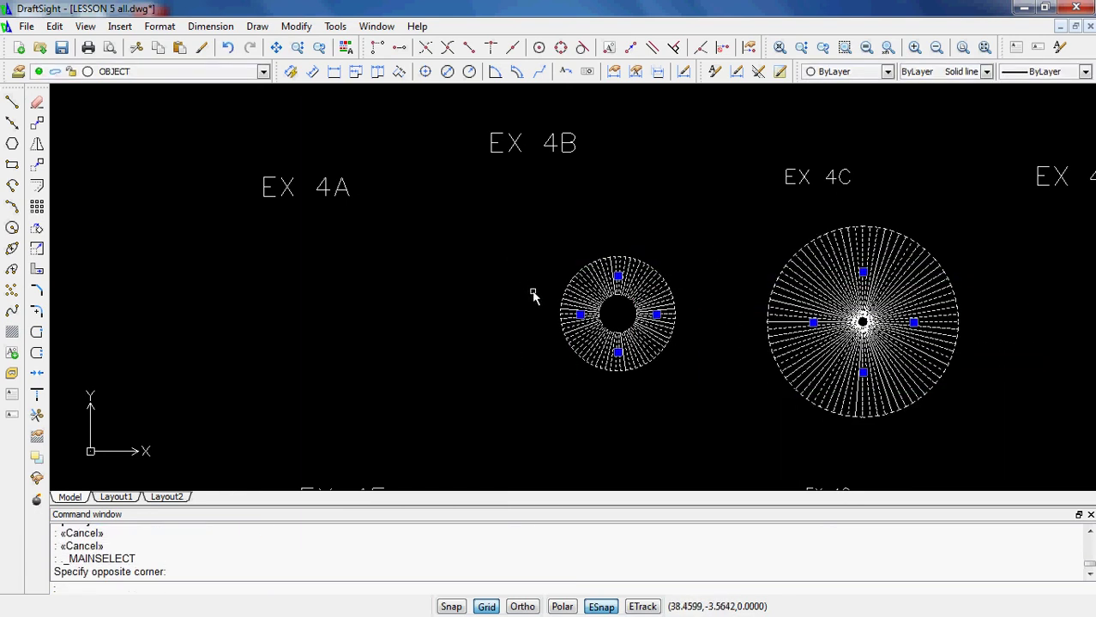
pyautogui.press('Delete')
# - Draw a V of two lines opening to the right below EX 4B, using ETrack to align the lower end with the upper one
pyautogui.moveTo(628, 320); pyautogui.dragTo(350, 299, button='middle')
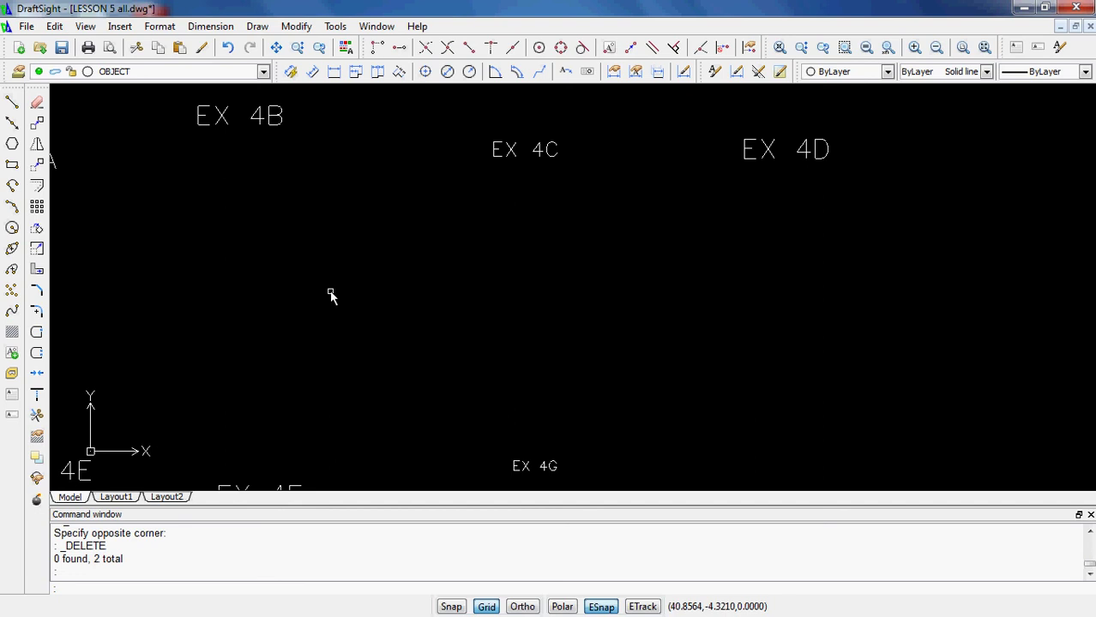
pyautogui.click(12, 102)
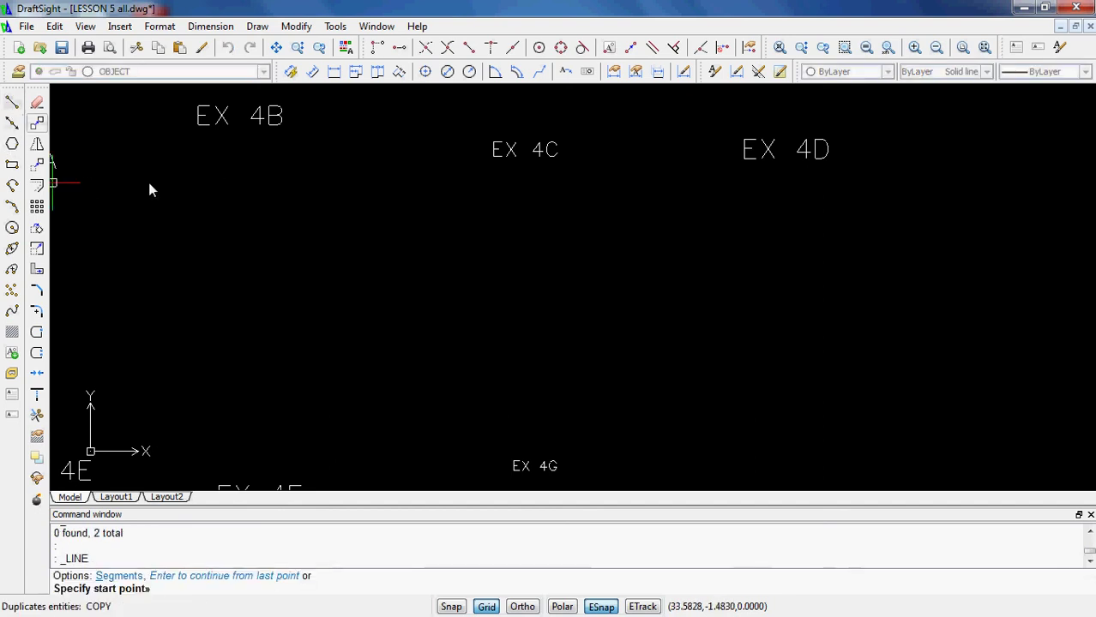
pyautogui.click(332, 200)
pyautogui.click(265, 229)
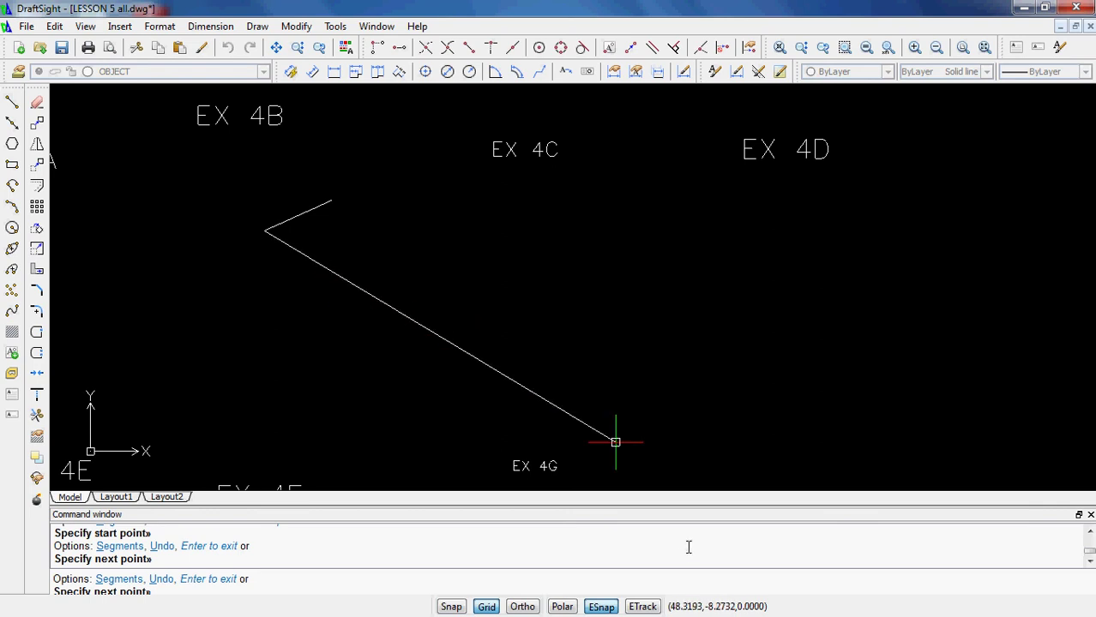
pyautogui.click(641, 607)
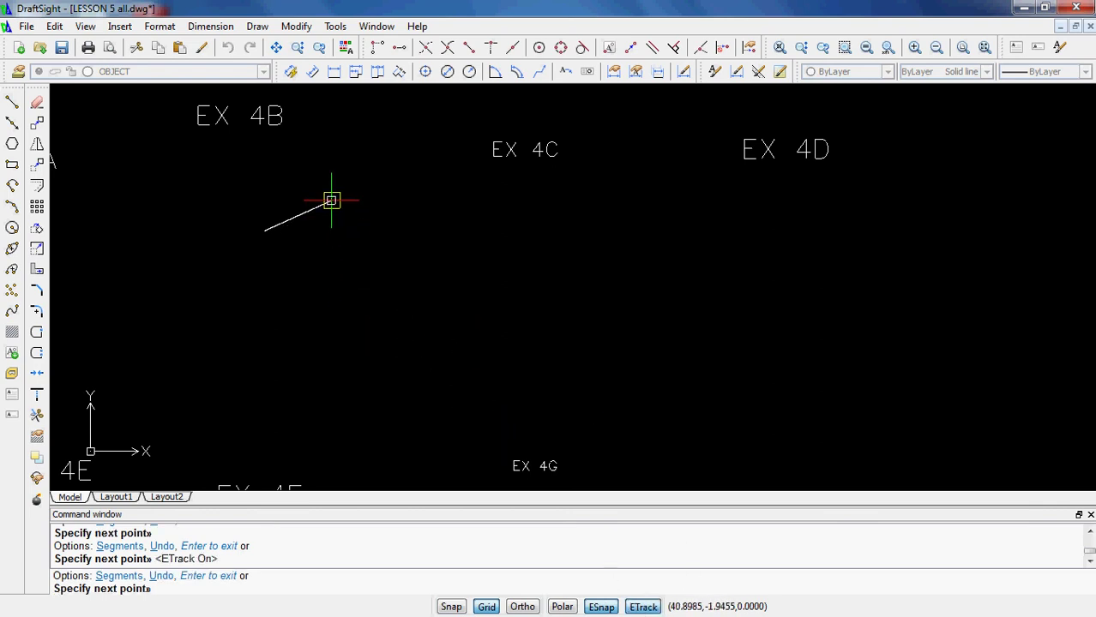
pyautogui.click(331, 263)
pyautogui.press('Return')
# - Copy the two-line V to the clipboard and paste a copy below it
pyautogui.click(320, 296)
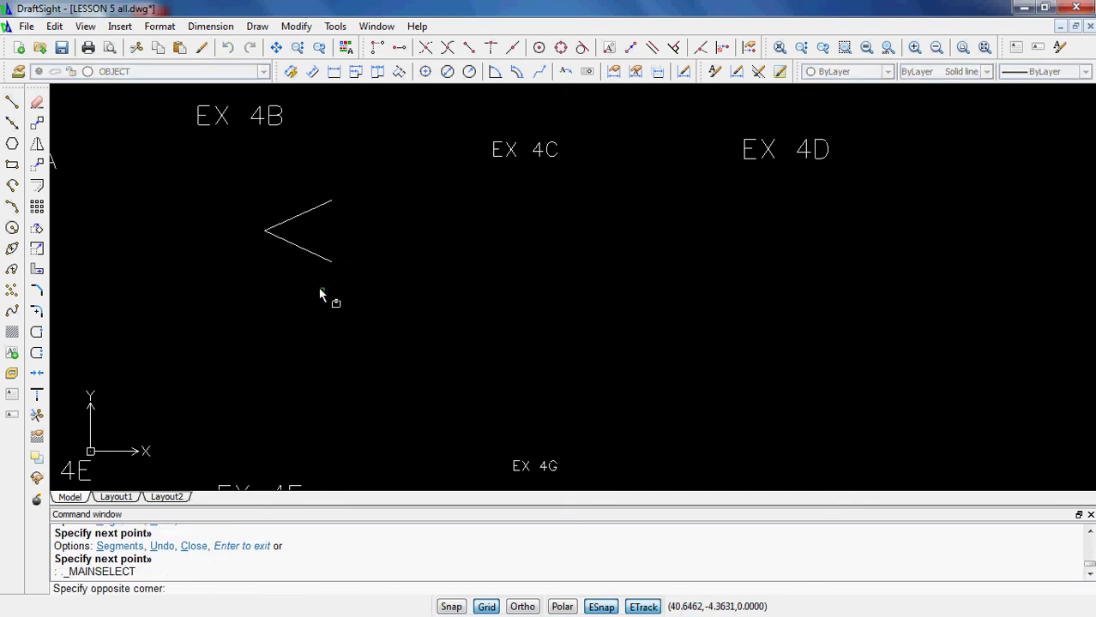
pyautogui.click(229, 230)
pyautogui.hotkey('ctrl', 'c')
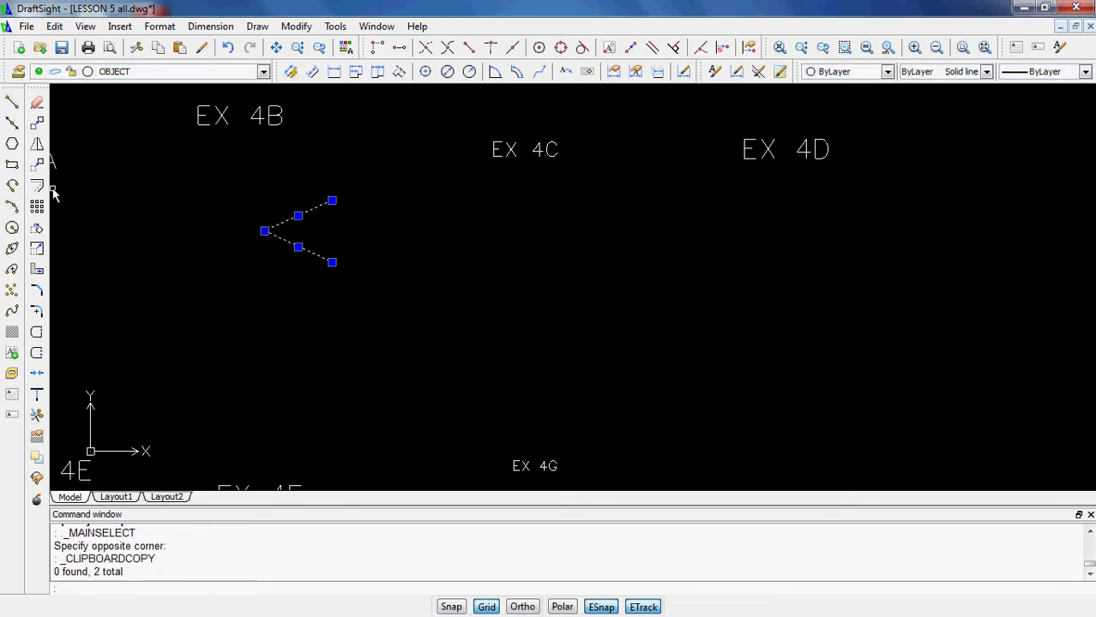
pyautogui.hotkey('ctrl', 'v')
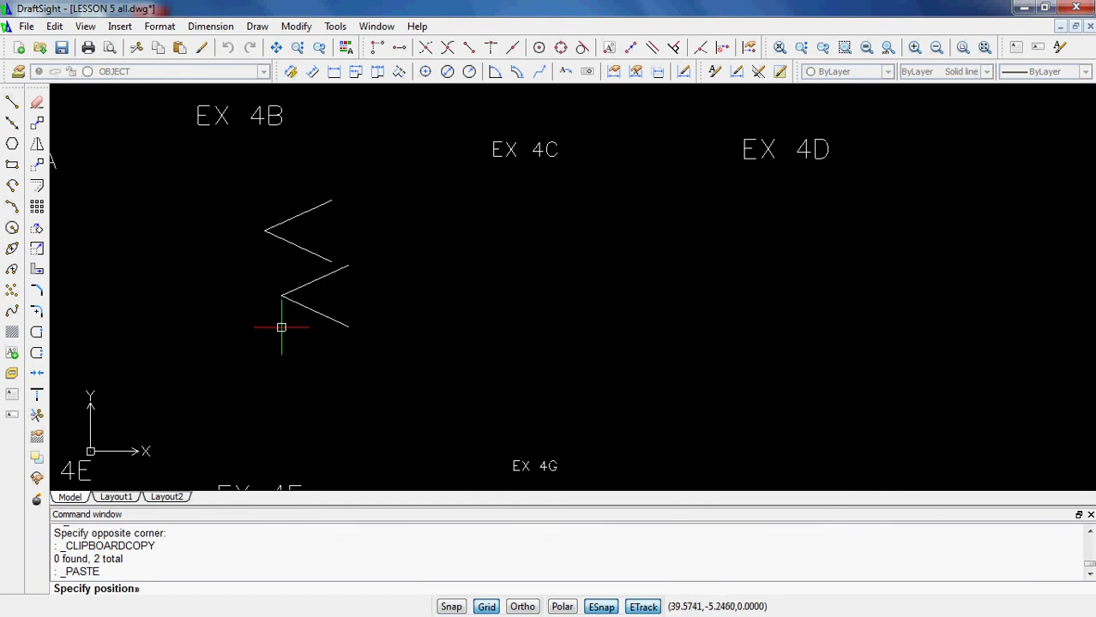
pyautogui.click(232, 338)
# - Move the pasted V so its upper endpoint meets the lower endpoint of the original V
pyautogui.click(260, 343)
pyautogui.click(178, 261)
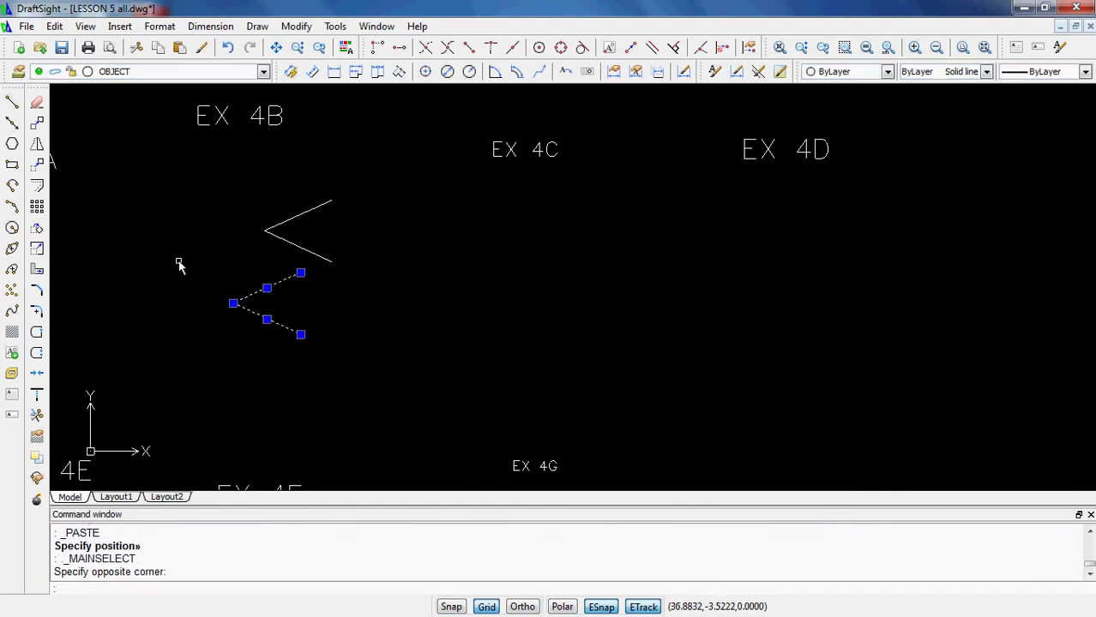
pyautogui.click(37, 186)
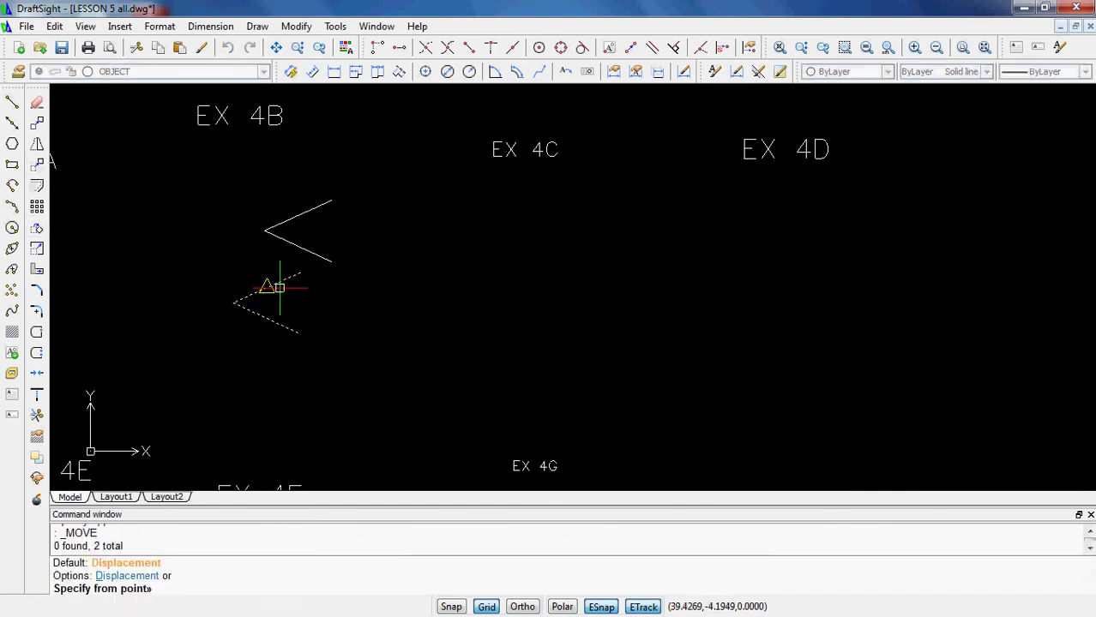
pyautogui.click(300, 273)
pyautogui.click(332, 262)
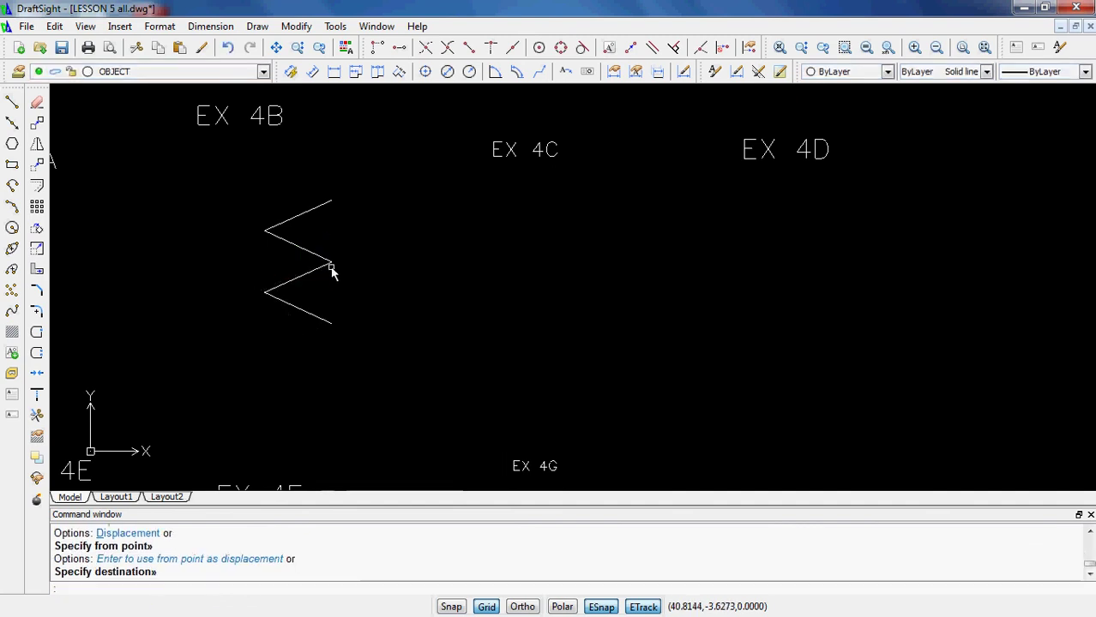
# - Copy the four-line zigzag to the clipboard and paste a copy below and to its left
pyautogui.click(369, 368)
pyautogui.click(227, 190)
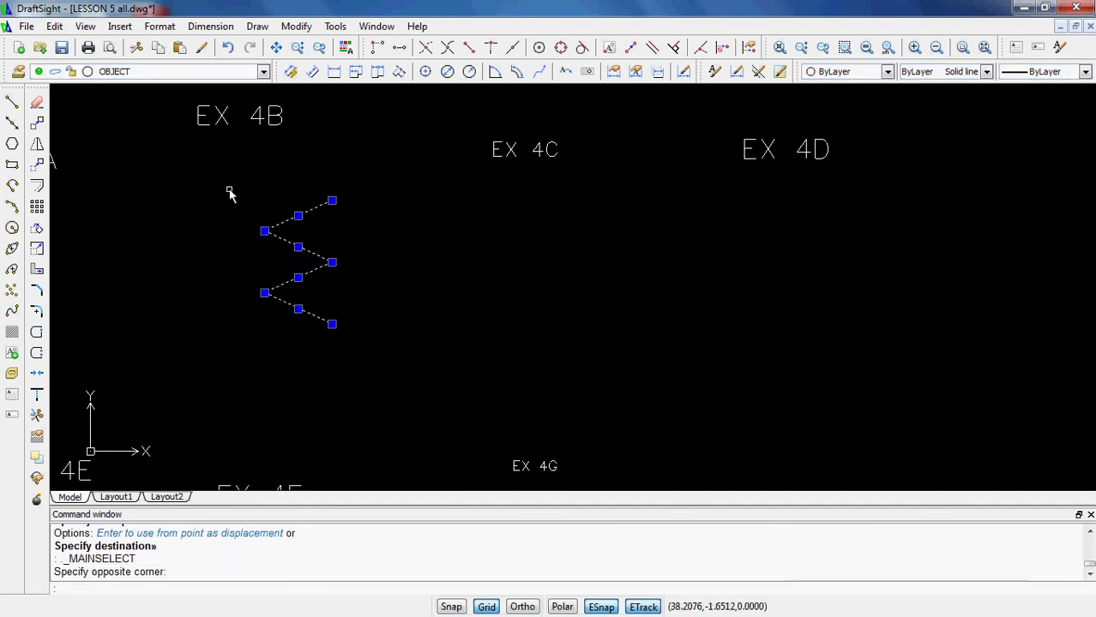
pyautogui.hotkey('ctrl', 'c')
pyautogui.hotkey('ctrl', 'v')
pyautogui.click(164, 400)
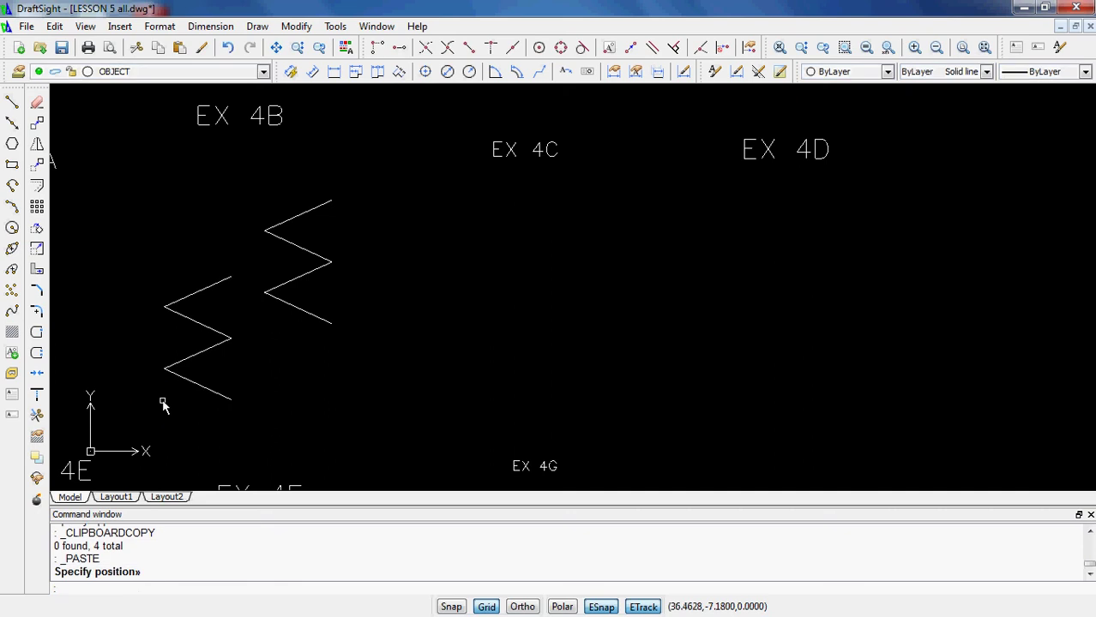
# - Move the pasted zigzag so its upper endpoint joins the lower endpoint of the original zigzag
pyautogui.click(238, 412)
pyautogui.click(150, 267)
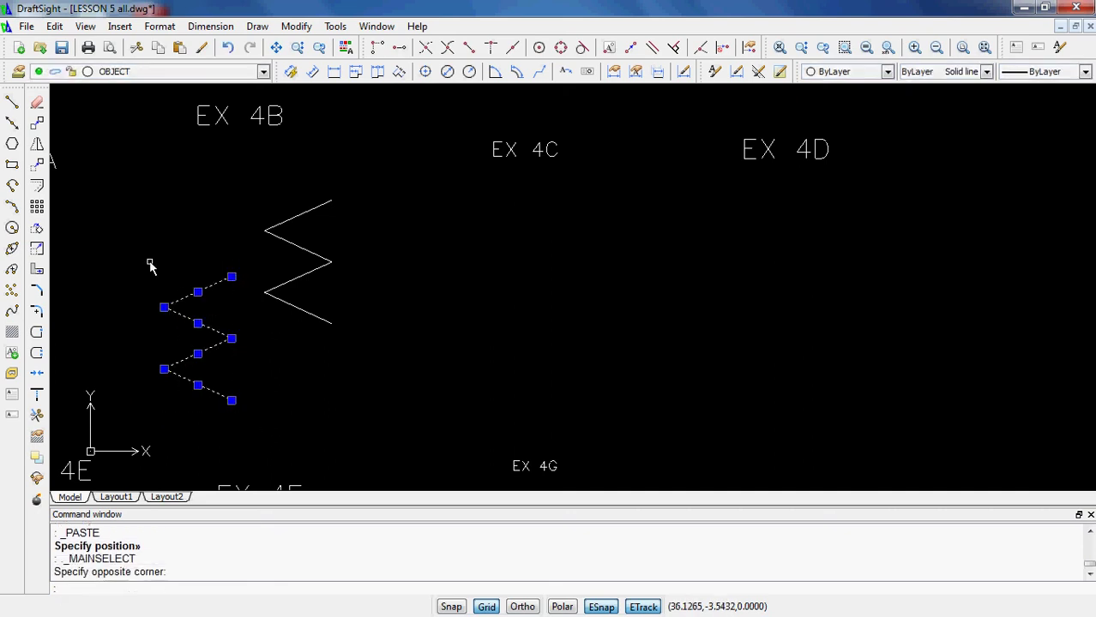
pyautogui.click(37, 165)
pyautogui.click(233, 281)
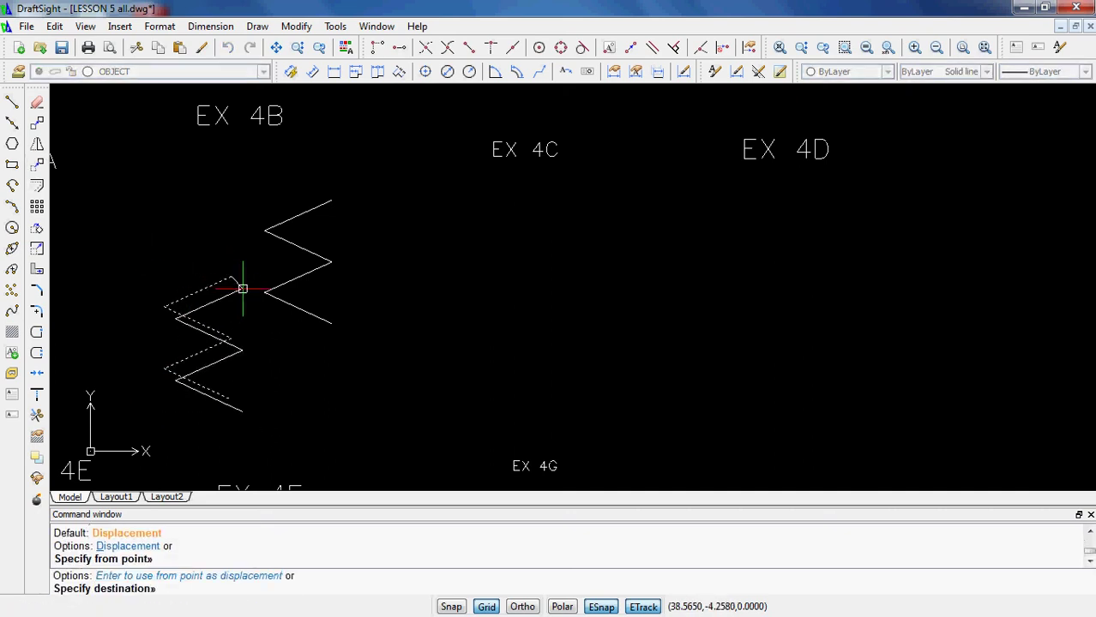
pyautogui.click(331, 324)
pyautogui.press('Escape')
pyautogui.press('Escape')
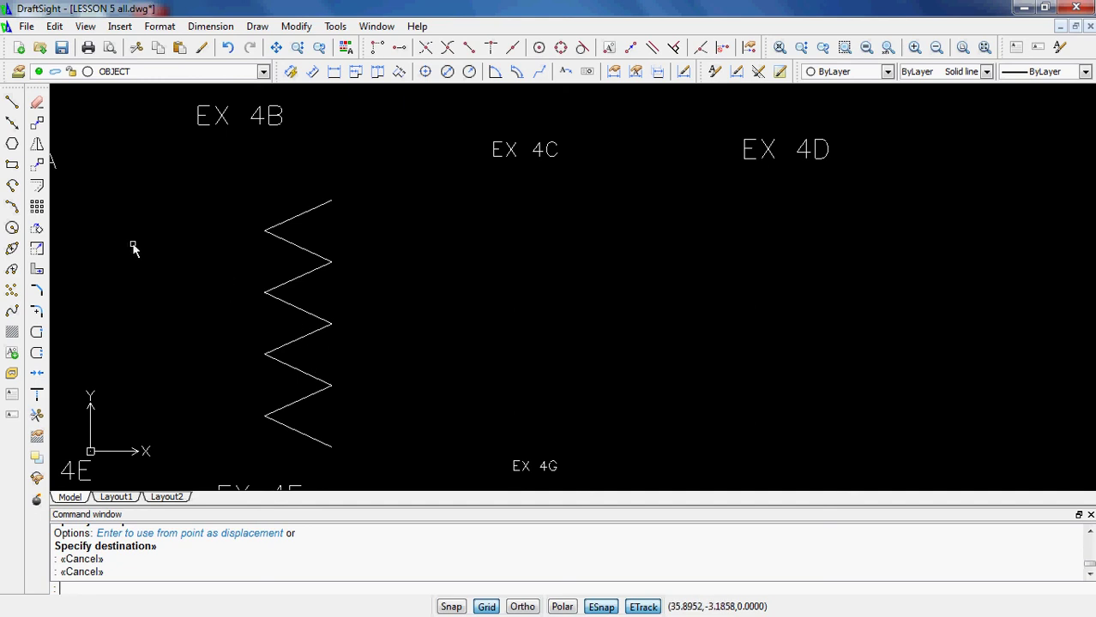
# - Draw a small circle centred midway between the zigzag's top two right-hand endpoints, using the mtp point option
pyautogui.click(12, 228)
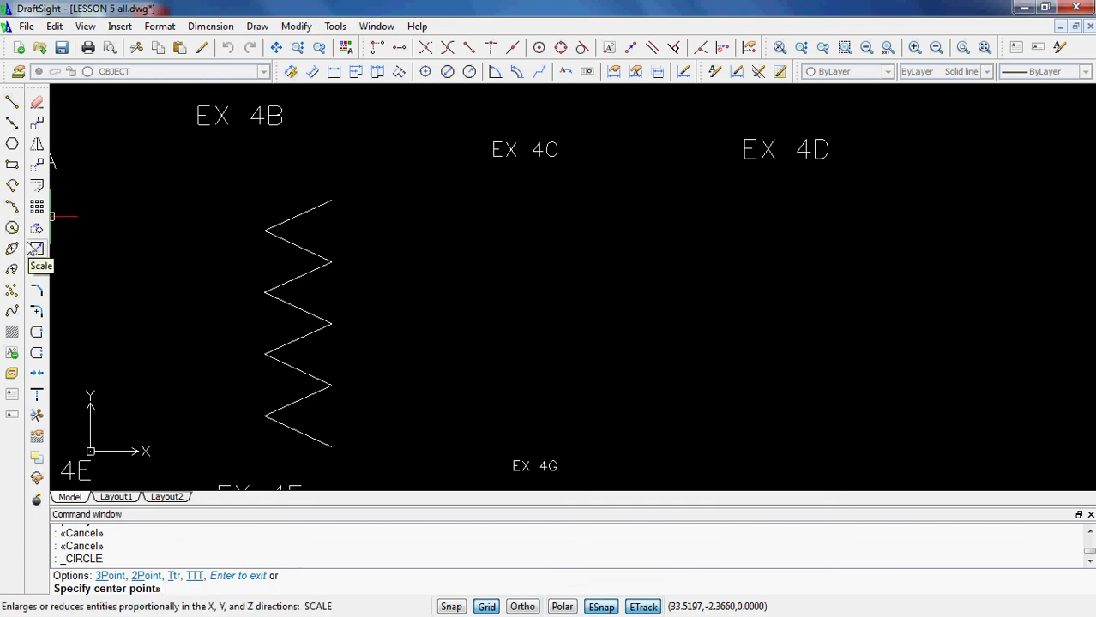
pyautogui.write('mtp')
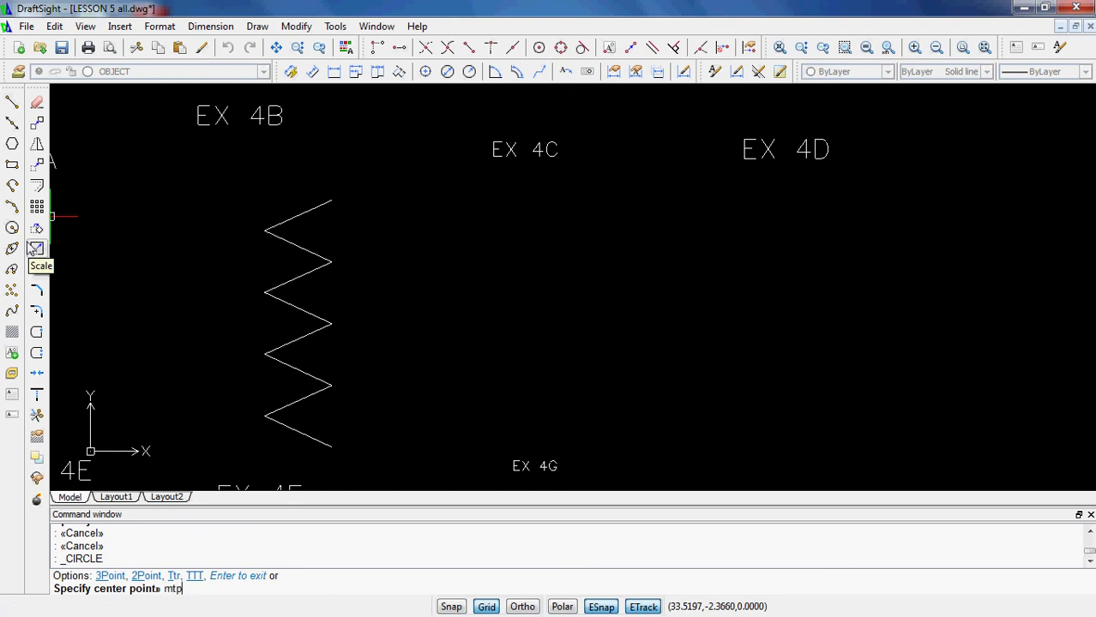
pyautogui.press('Return')
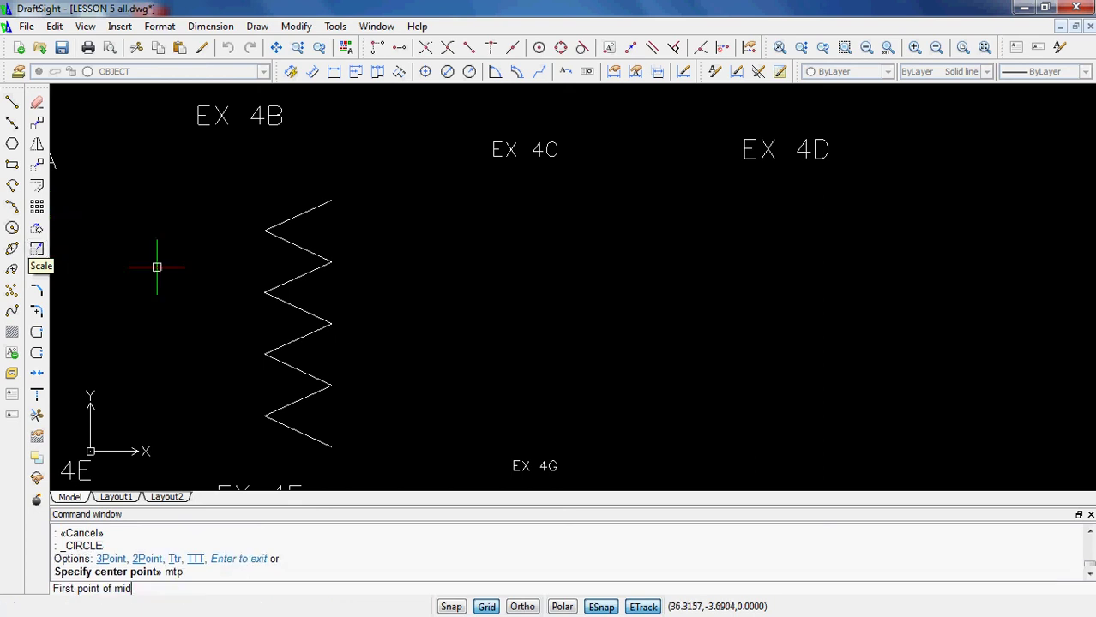
pyautogui.click(332, 202)
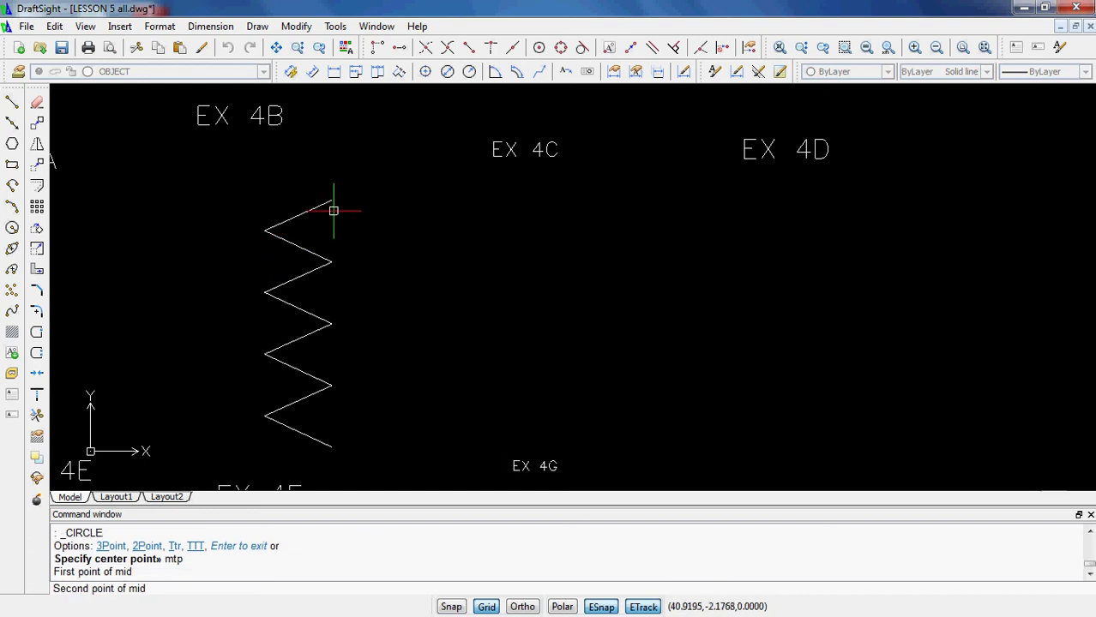
pyautogui.click(332, 264)
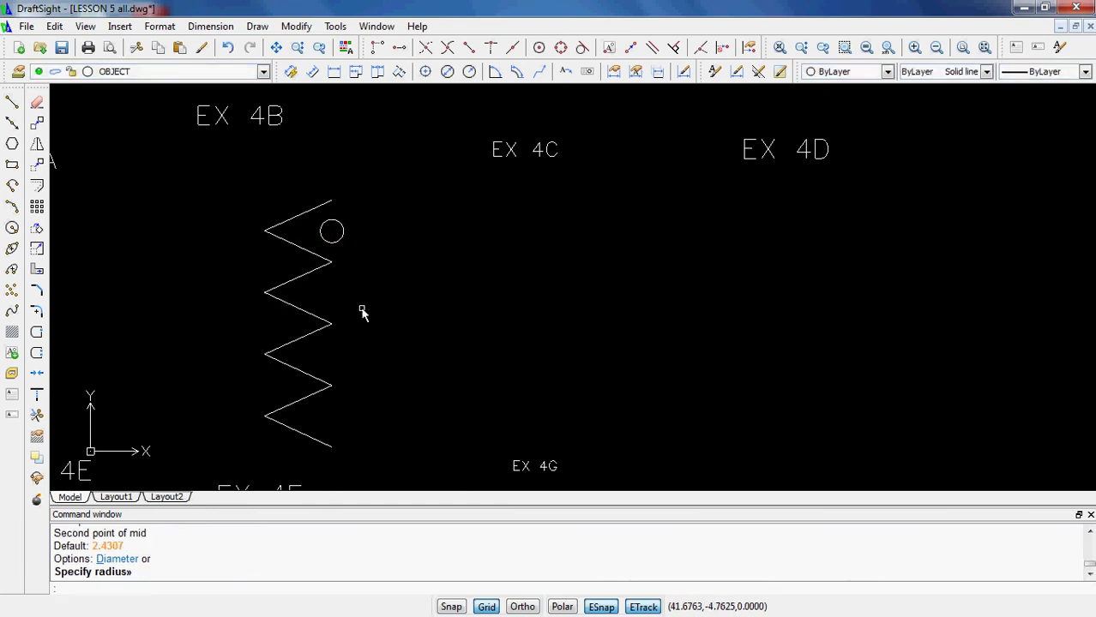
# - Draw a vertical line through the circle joining the zigzag's top two right-hand endpoints
pyautogui.click(13, 103)
pyautogui.click(332, 202)
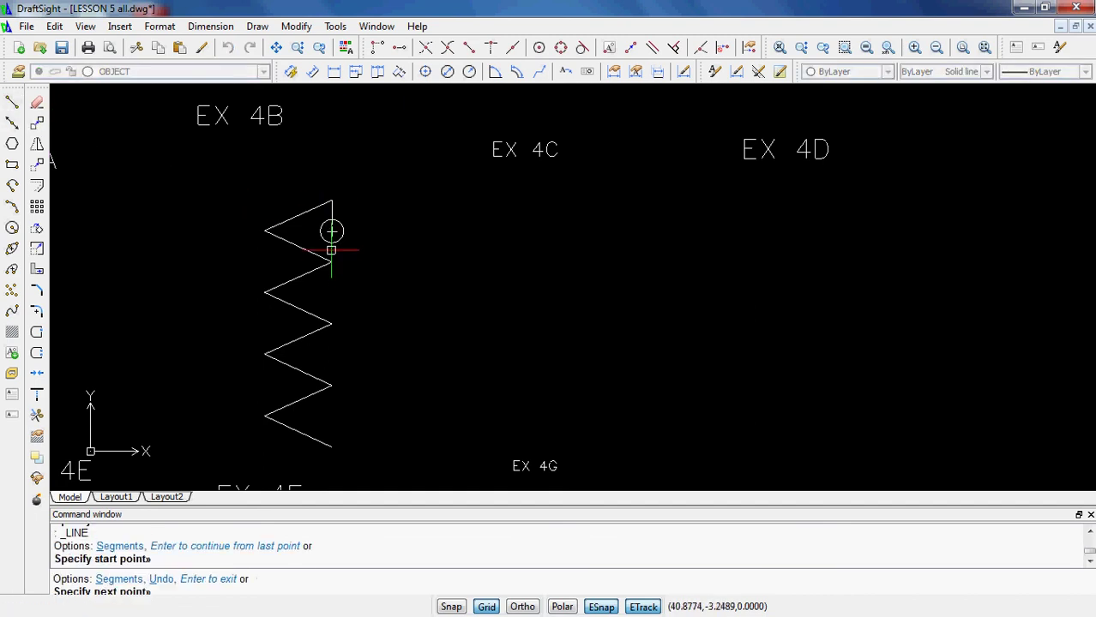
pyautogui.press('Escape')
# - Select the vertical line and the circle to compare the line's midpoint grip with the circle's centre up close, and clear the selection
pyautogui.scroll(3, 351, 255)
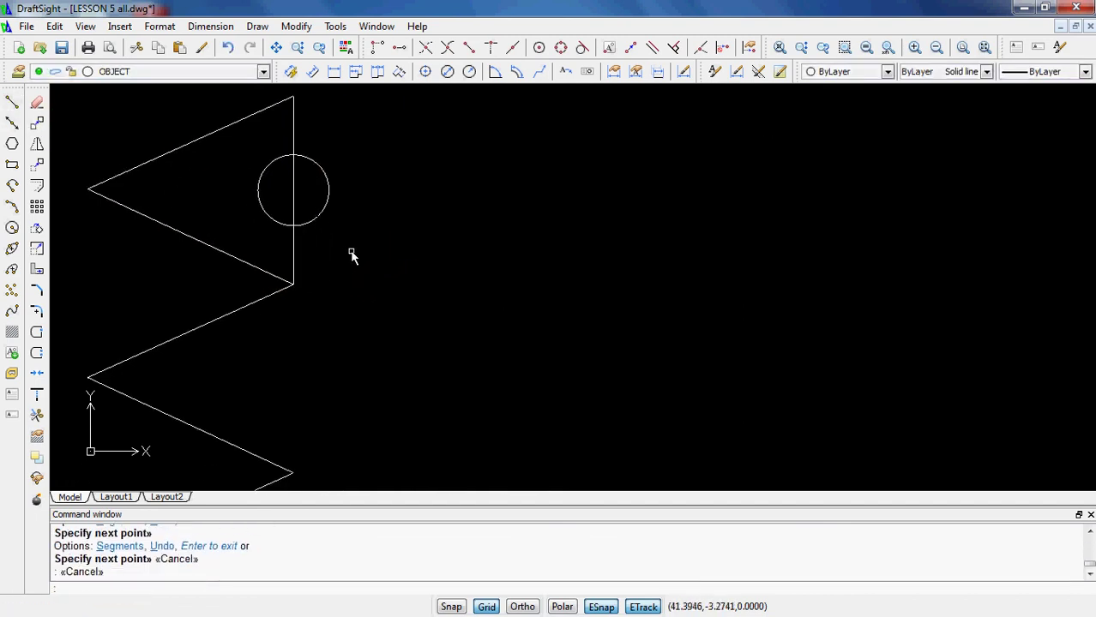
pyautogui.click(295, 256)
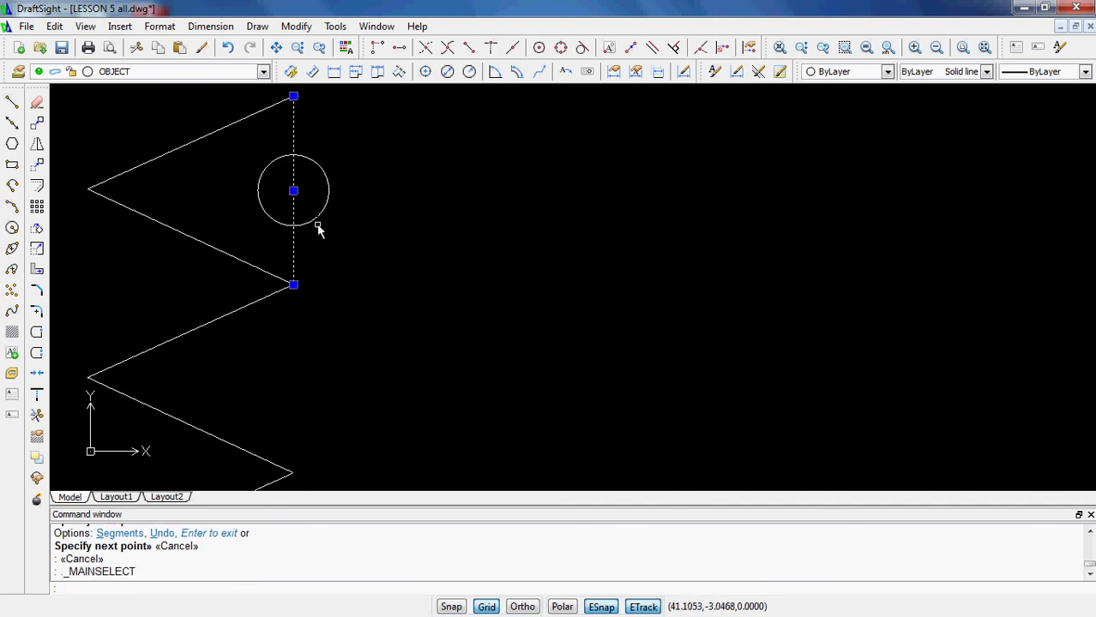
pyautogui.click(316, 226)
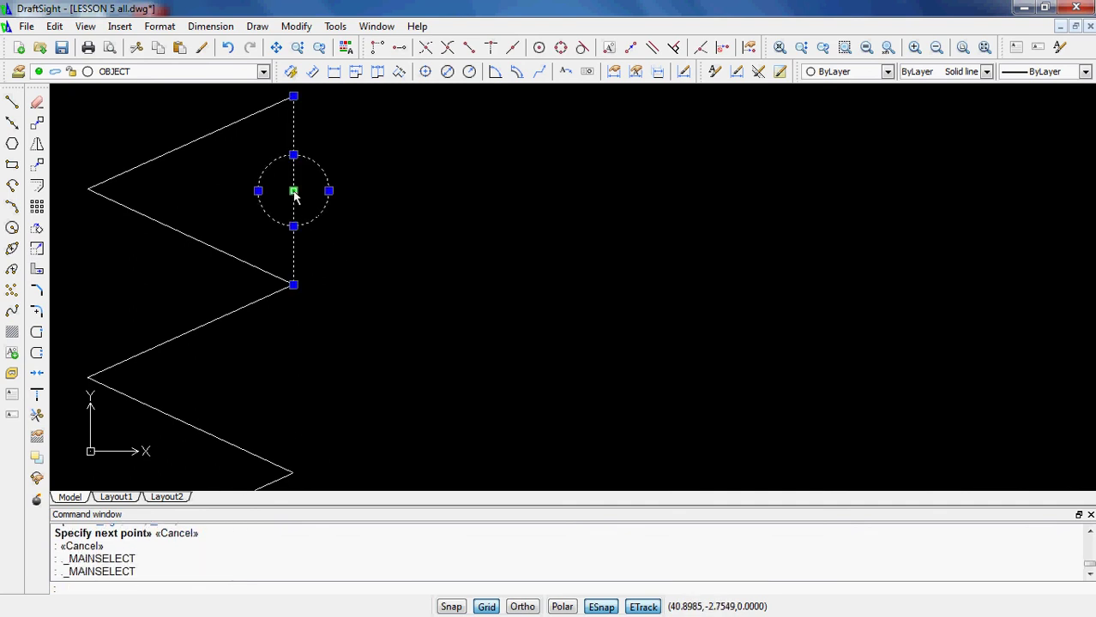
pyautogui.scroll(4, 298, 217)
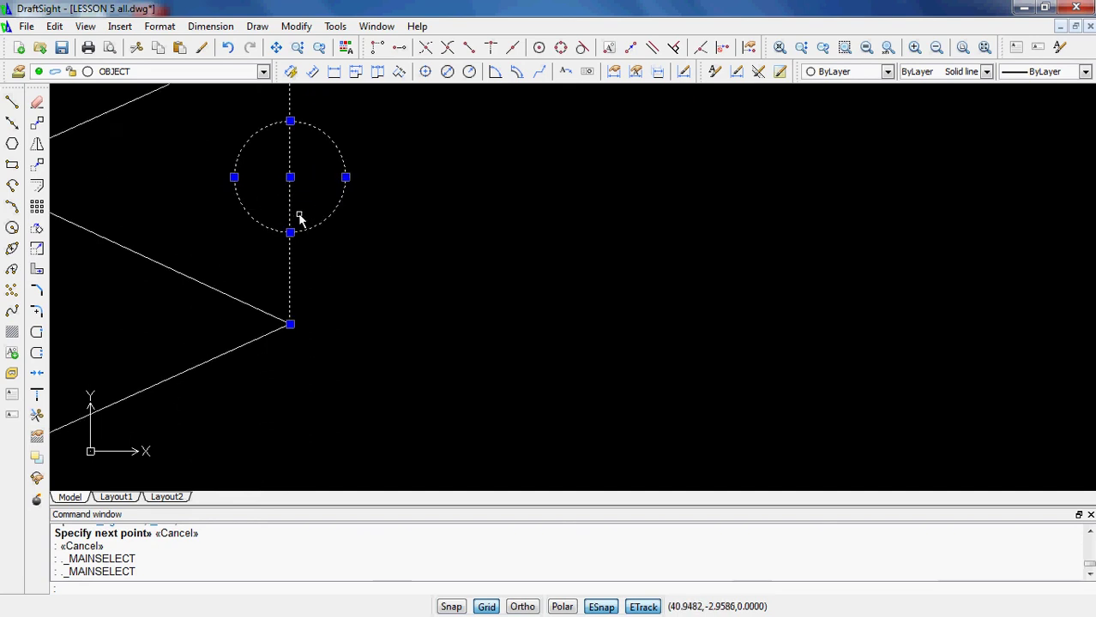
pyautogui.press('Escape')
pyautogui.click(328, 236)
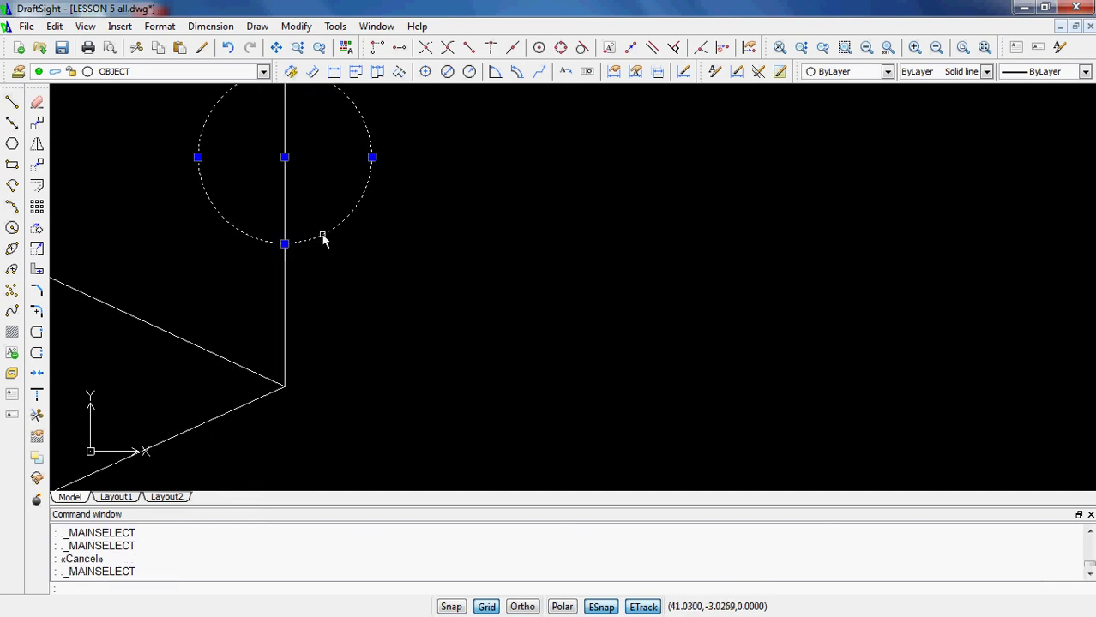
pyautogui.press('Escape')
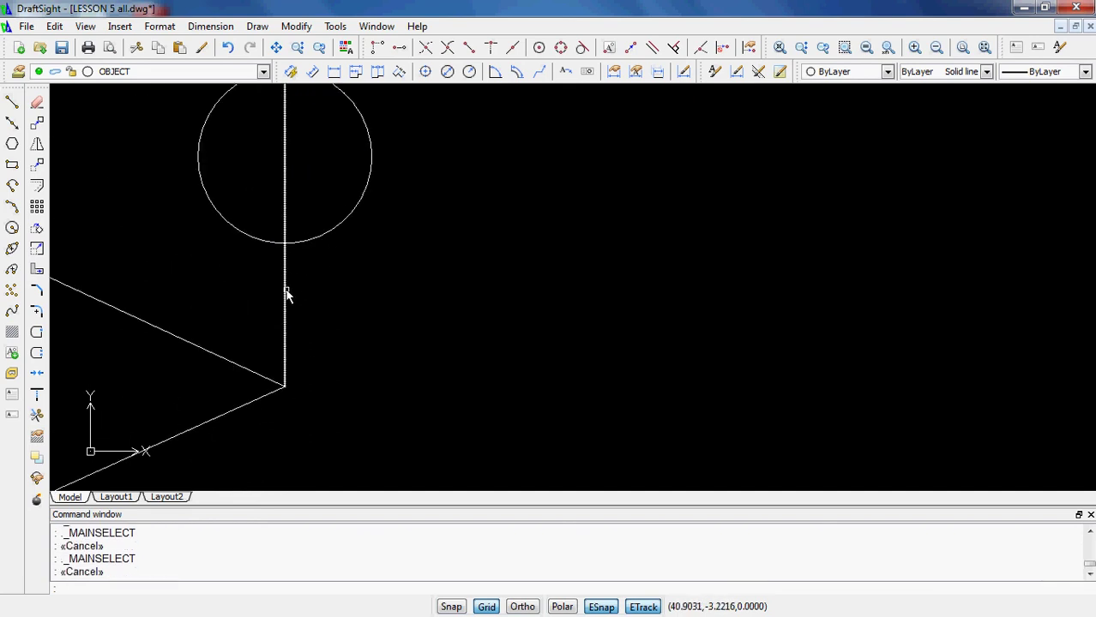
pyautogui.click(286, 294)
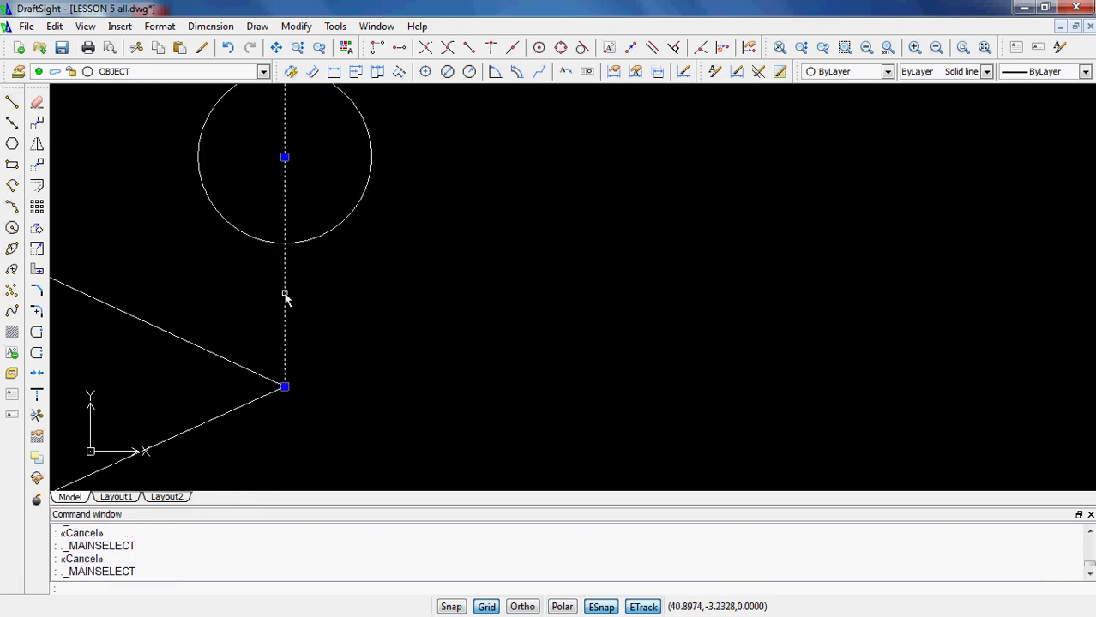
pyautogui.click(330, 238)
pyautogui.scroll(4, 296, 167)
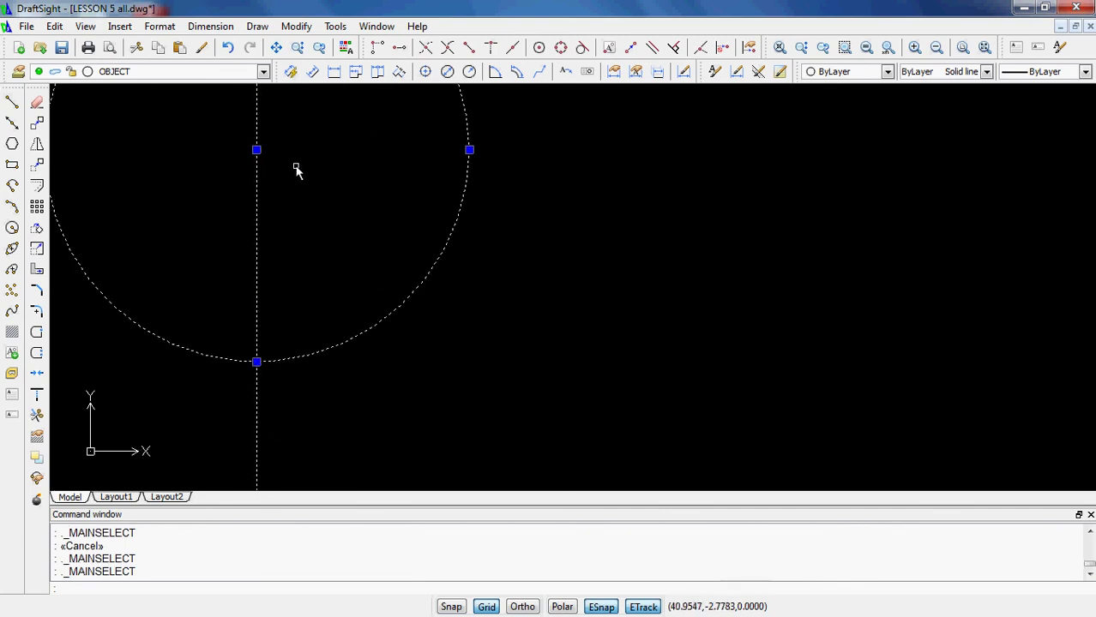
pyautogui.scroll(-3, 326, 213)
pyautogui.scroll(-5, 347, 237)
pyautogui.press('Escape')
pyautogui.press('Escape')
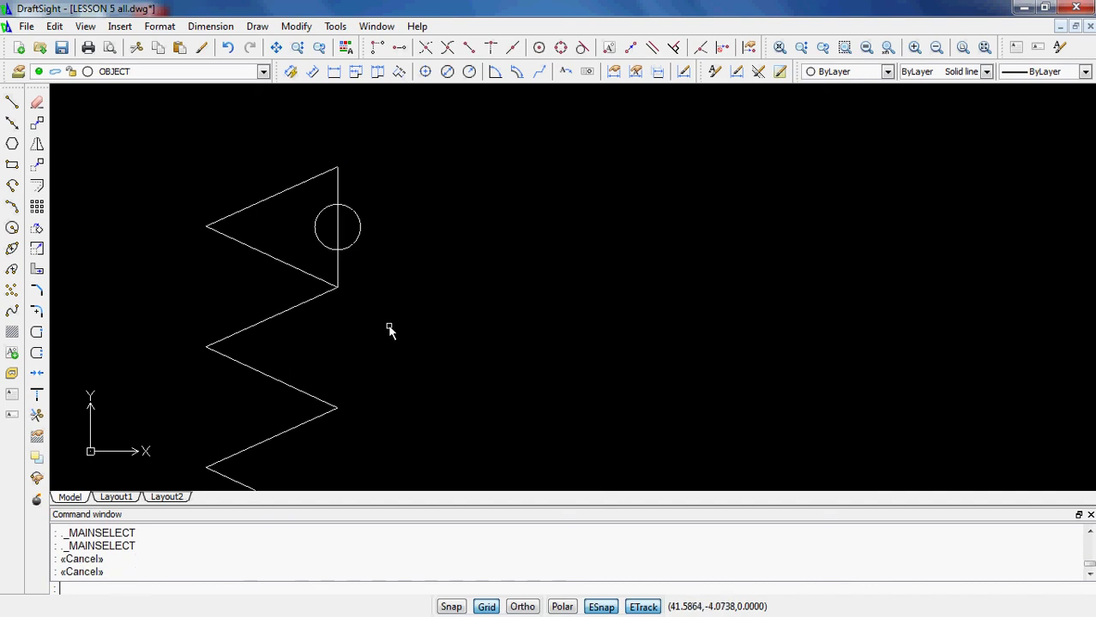
# - Delete the vertical line joining the zigzag's top two right-hand endpoints
pyautogui.moveTo(389, 328); pyautogui.dragTo(519, 284, button='middle')
pyautogui.click(500, 230)
pyautogui.click(453, 202)
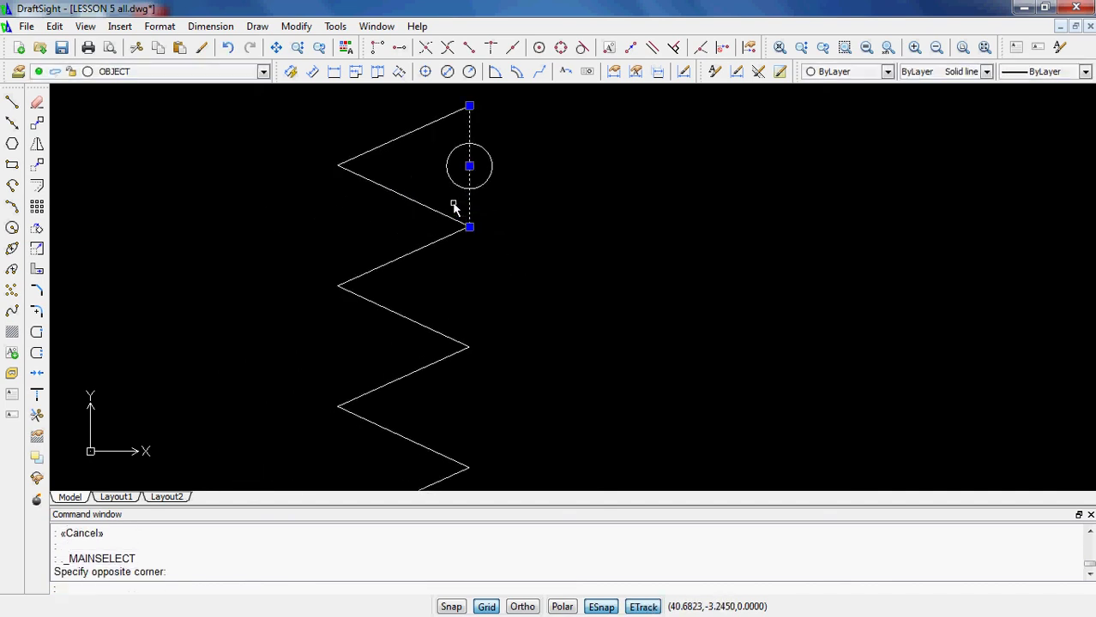
pyautogui.press('Delete')
pyautogui.scroll(-1, 523, 266)
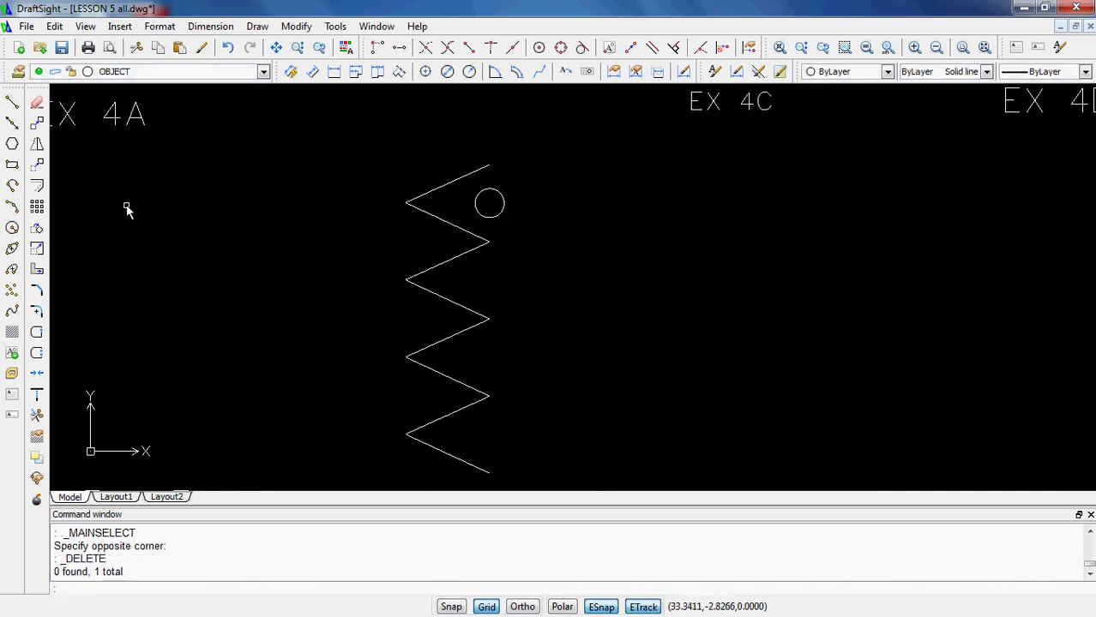
# - Draw a small circle centred midway between the zigzag's second and third right-hand endpoints, using the mtp point option
pyautogui.click(12, 227)
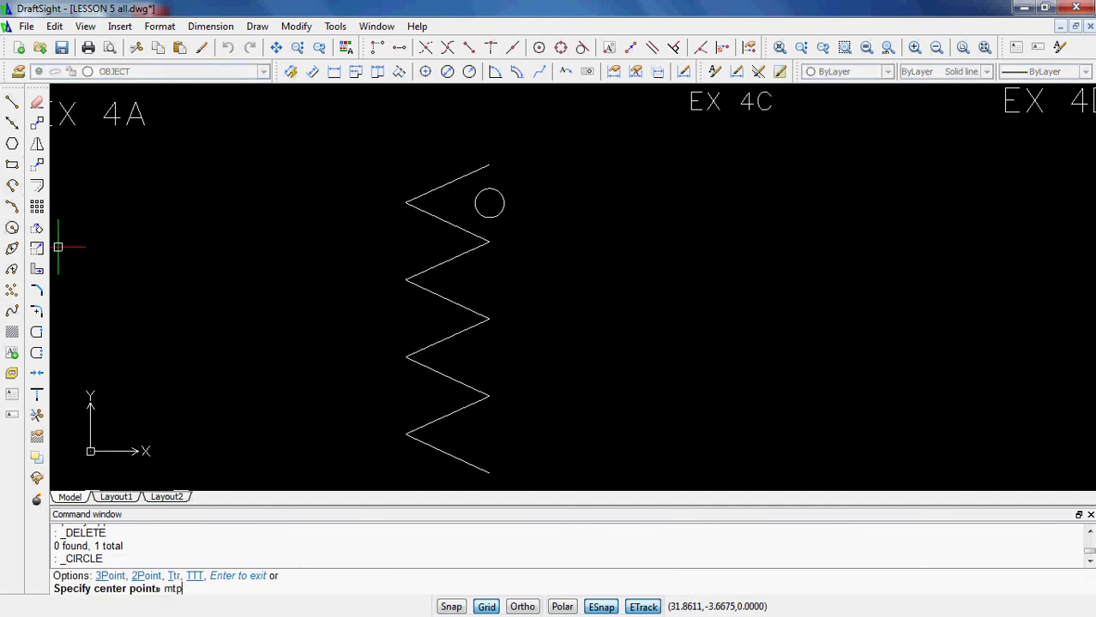
pyautogui.write('mtp')
pyautogui.press('Return')
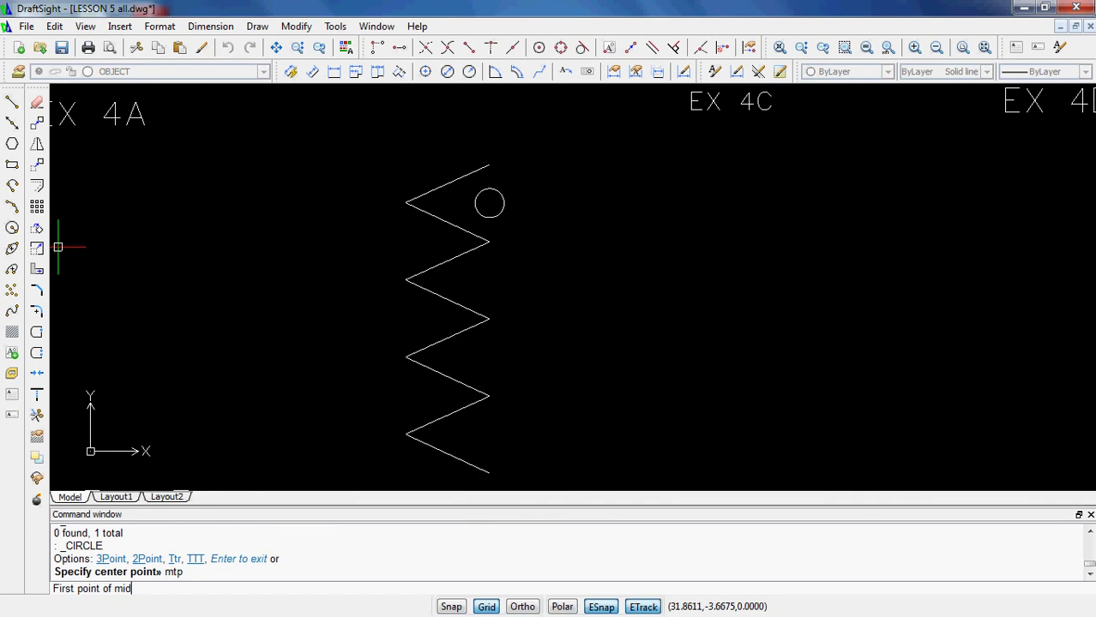
pyautogui.click(487, 243)
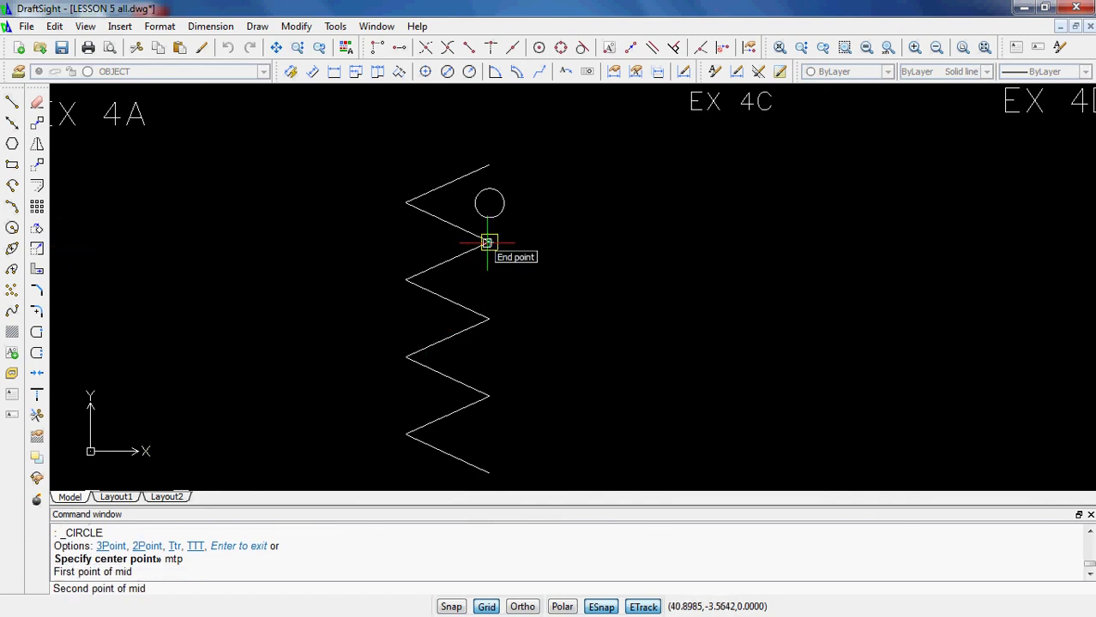
pyautogui.click(487, 319)
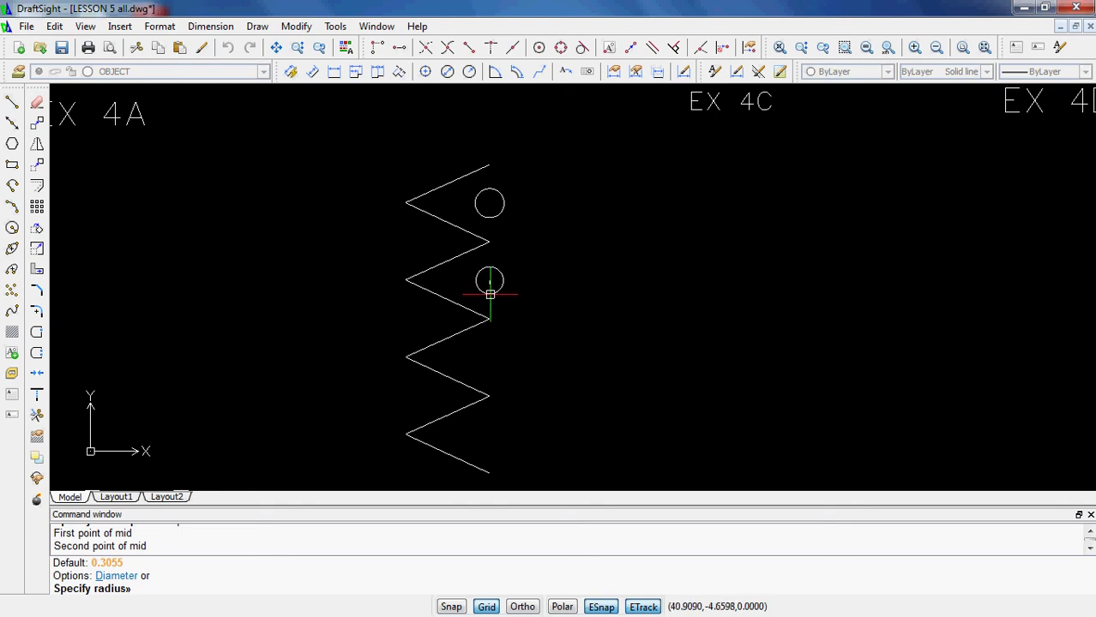
pyautogui.click(489, 294)
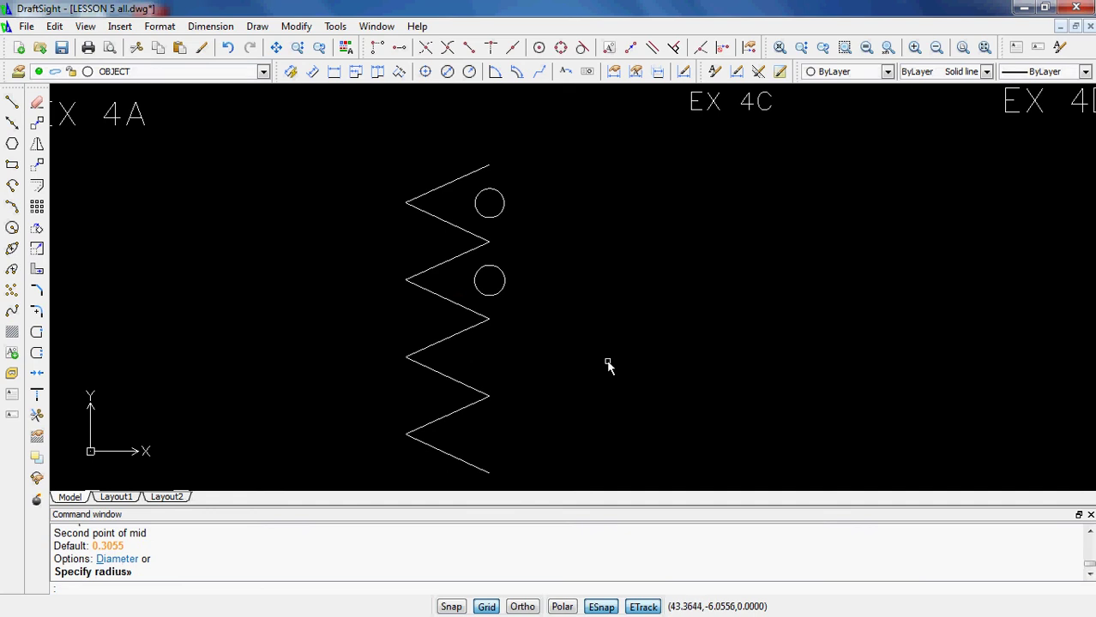